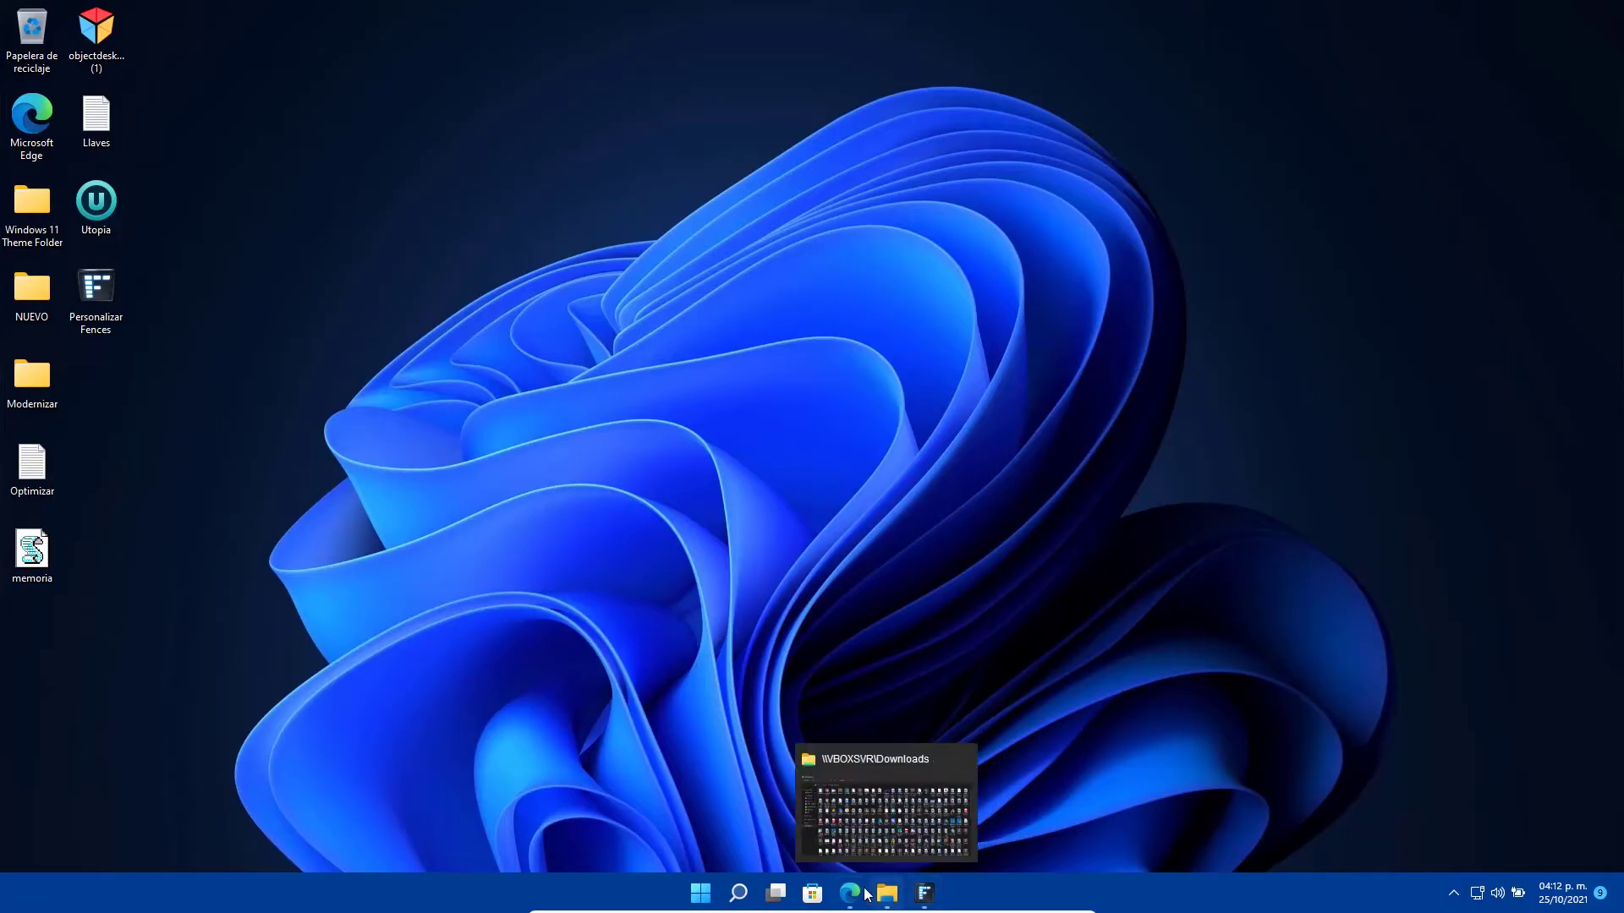
# - Review the Stardock Fences 4 product page, from the alpha features to the system requirements, and return to the desktop
pyautogui.scroll(5, 914, 440)
pyautogui.scroll(2, 912, 439)
pyautogui.scroll(-2, 856, 538)
pyautogui.scroll(10, 964, 406)
pyautogui.scroll(8, 717, 487)
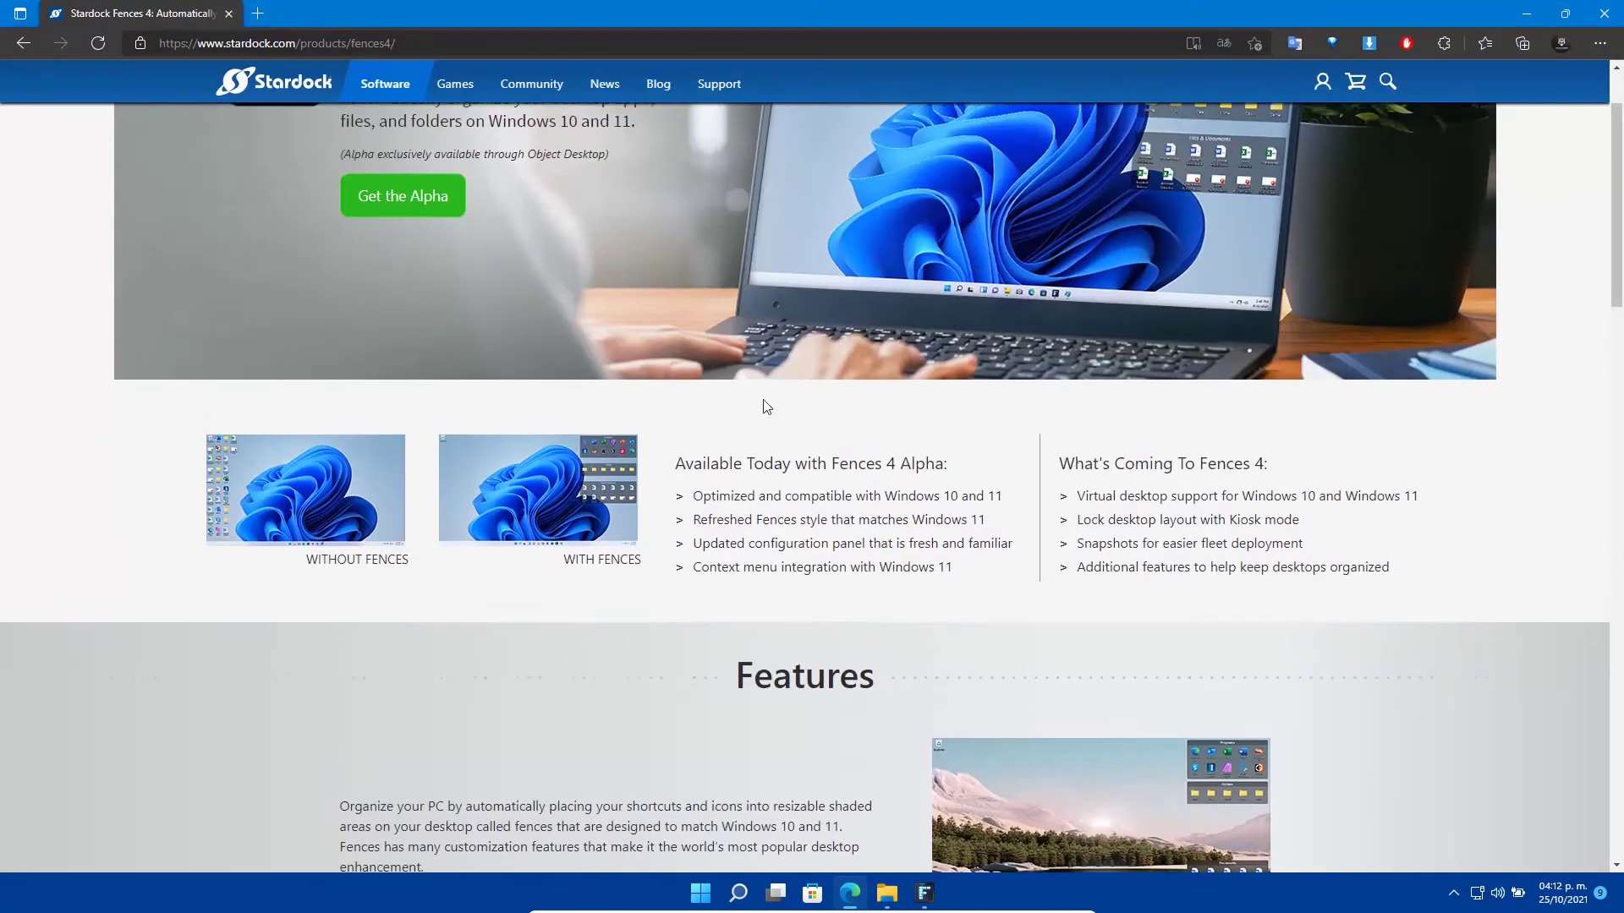
pyautogui.scroll(-4, 886, 439)
pyautogui.scroll(4, 926, 358)
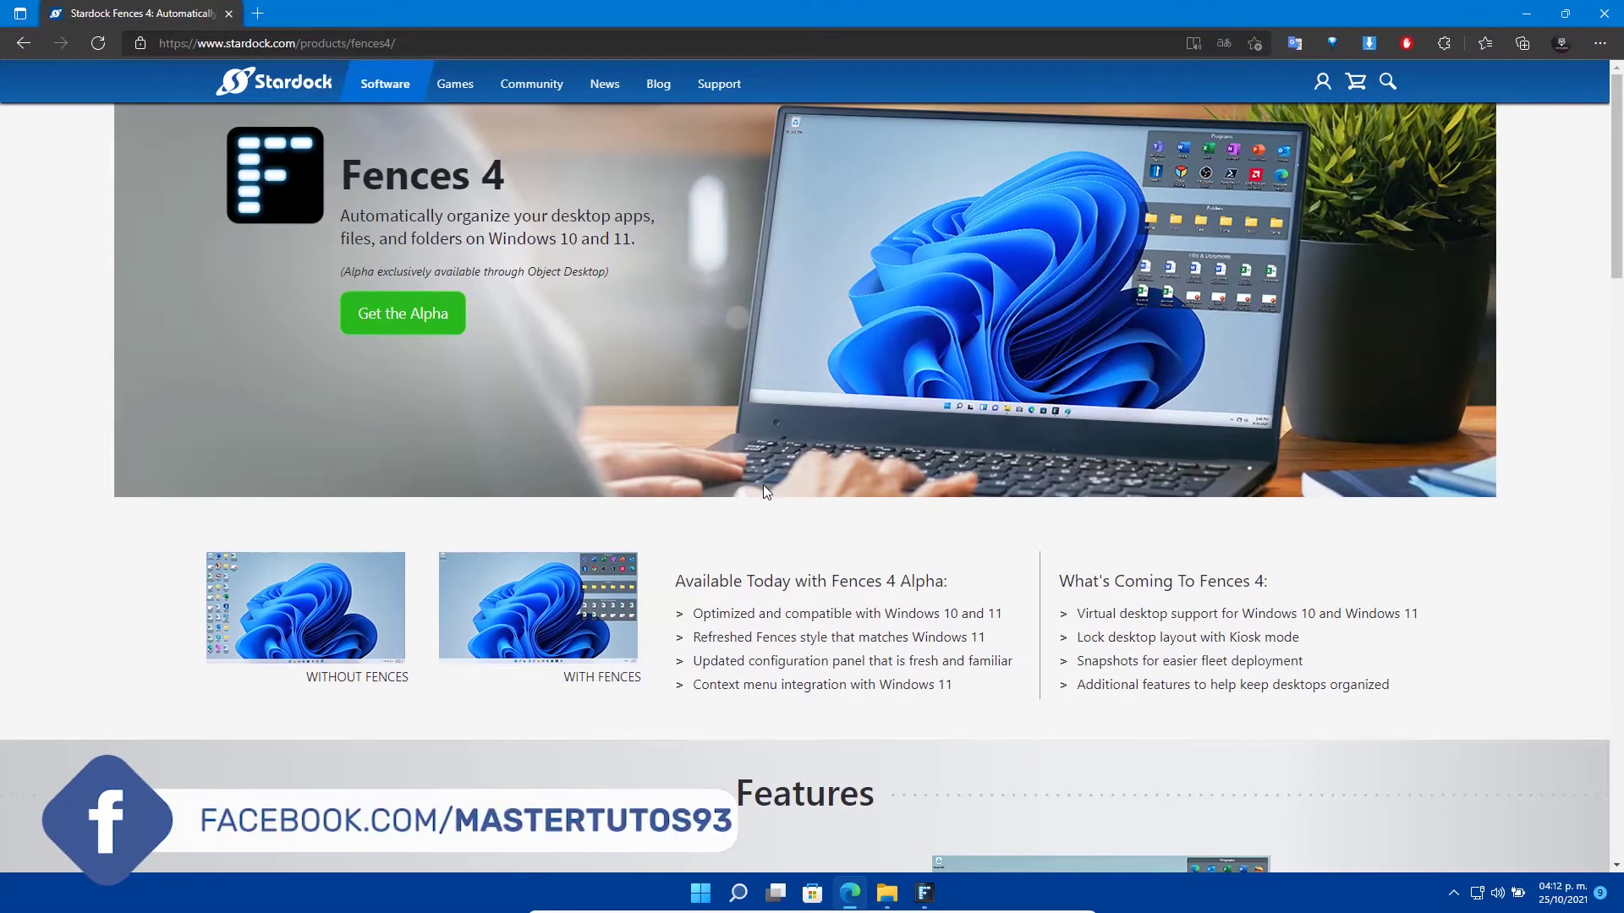
pyautogui.scroll(-5, 763, 485)
pyautogui.scroll(-6, 1118, 489)
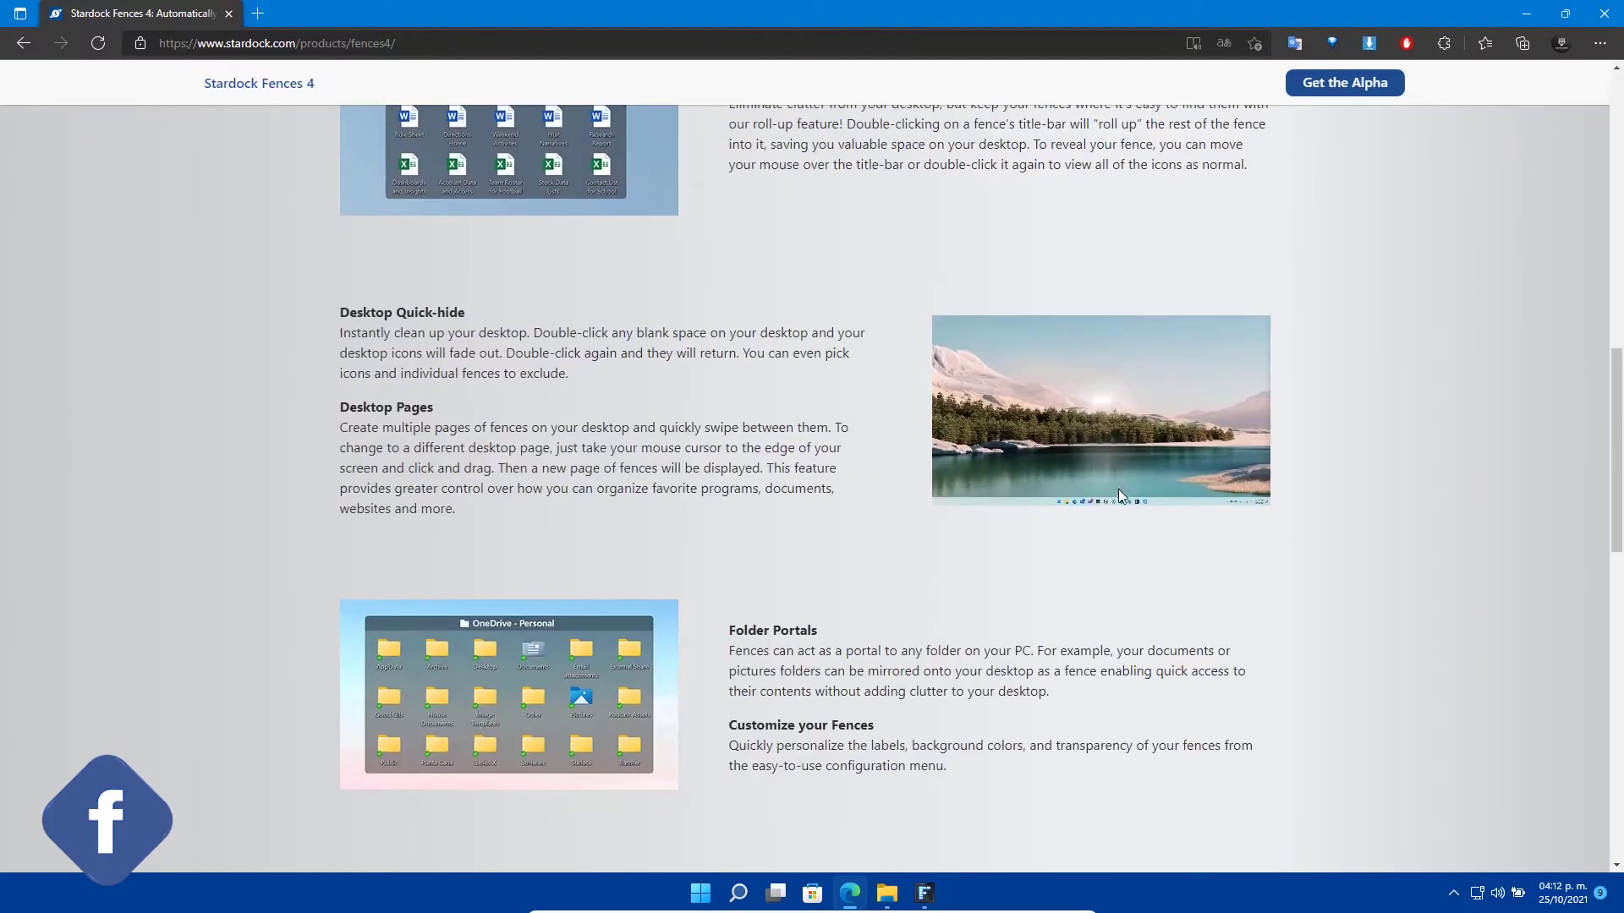
pyautogui.scroll(11, 1116, 482)
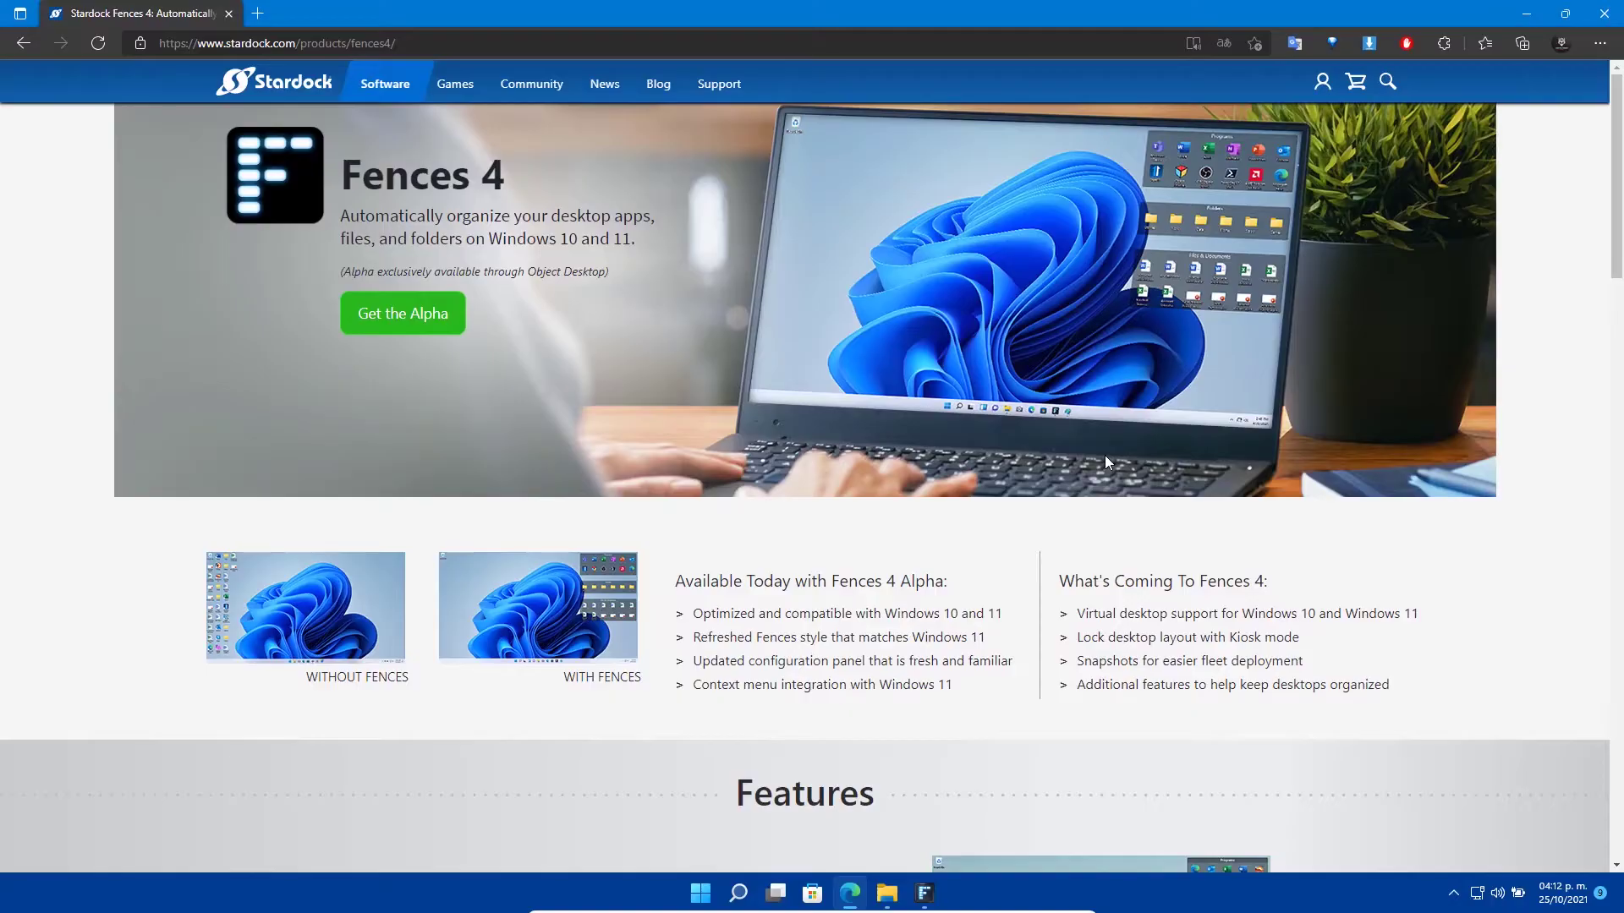
pyautogui.scroll(-3, 1104, 461)
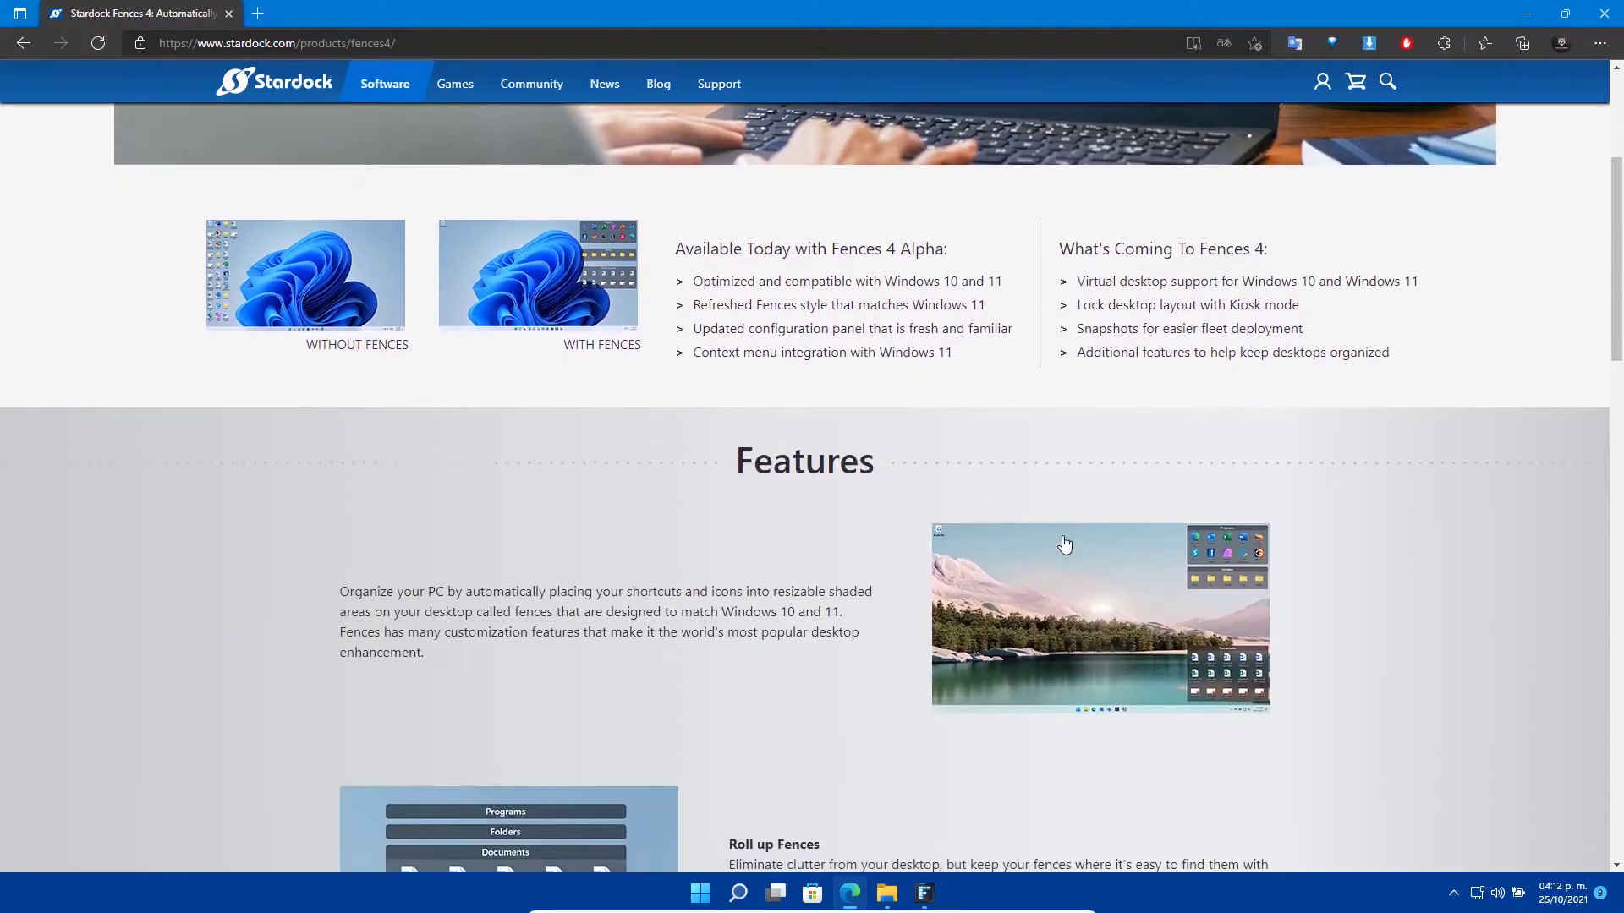
pyautogui.scroll(-5, 1064, 543)
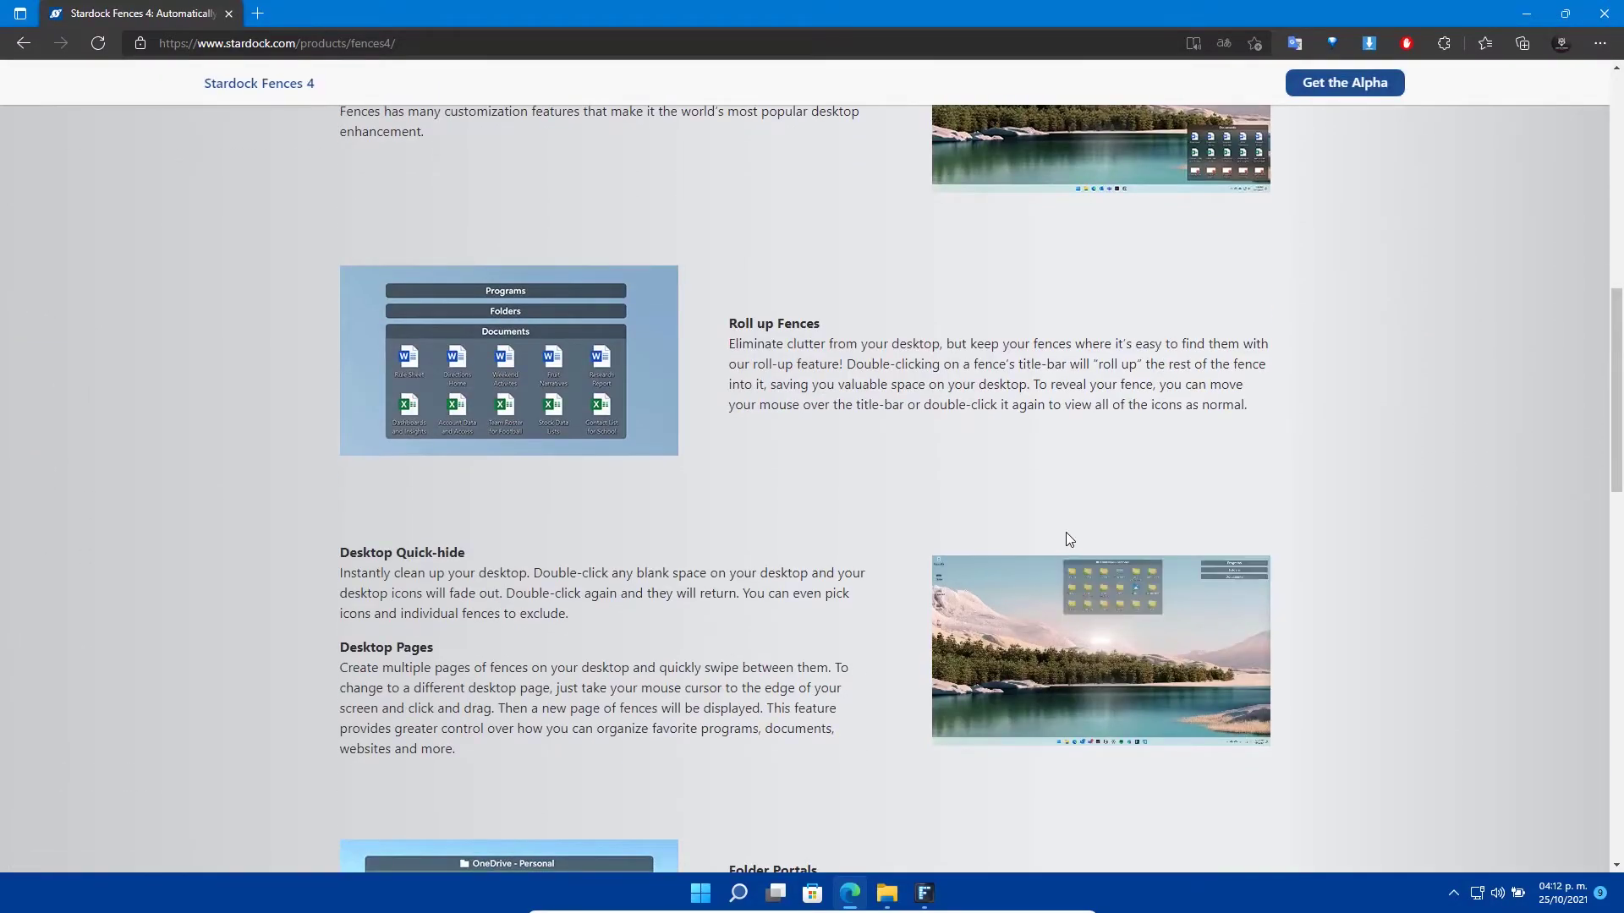
pyautogui.scroll(-6, 1066, 533)
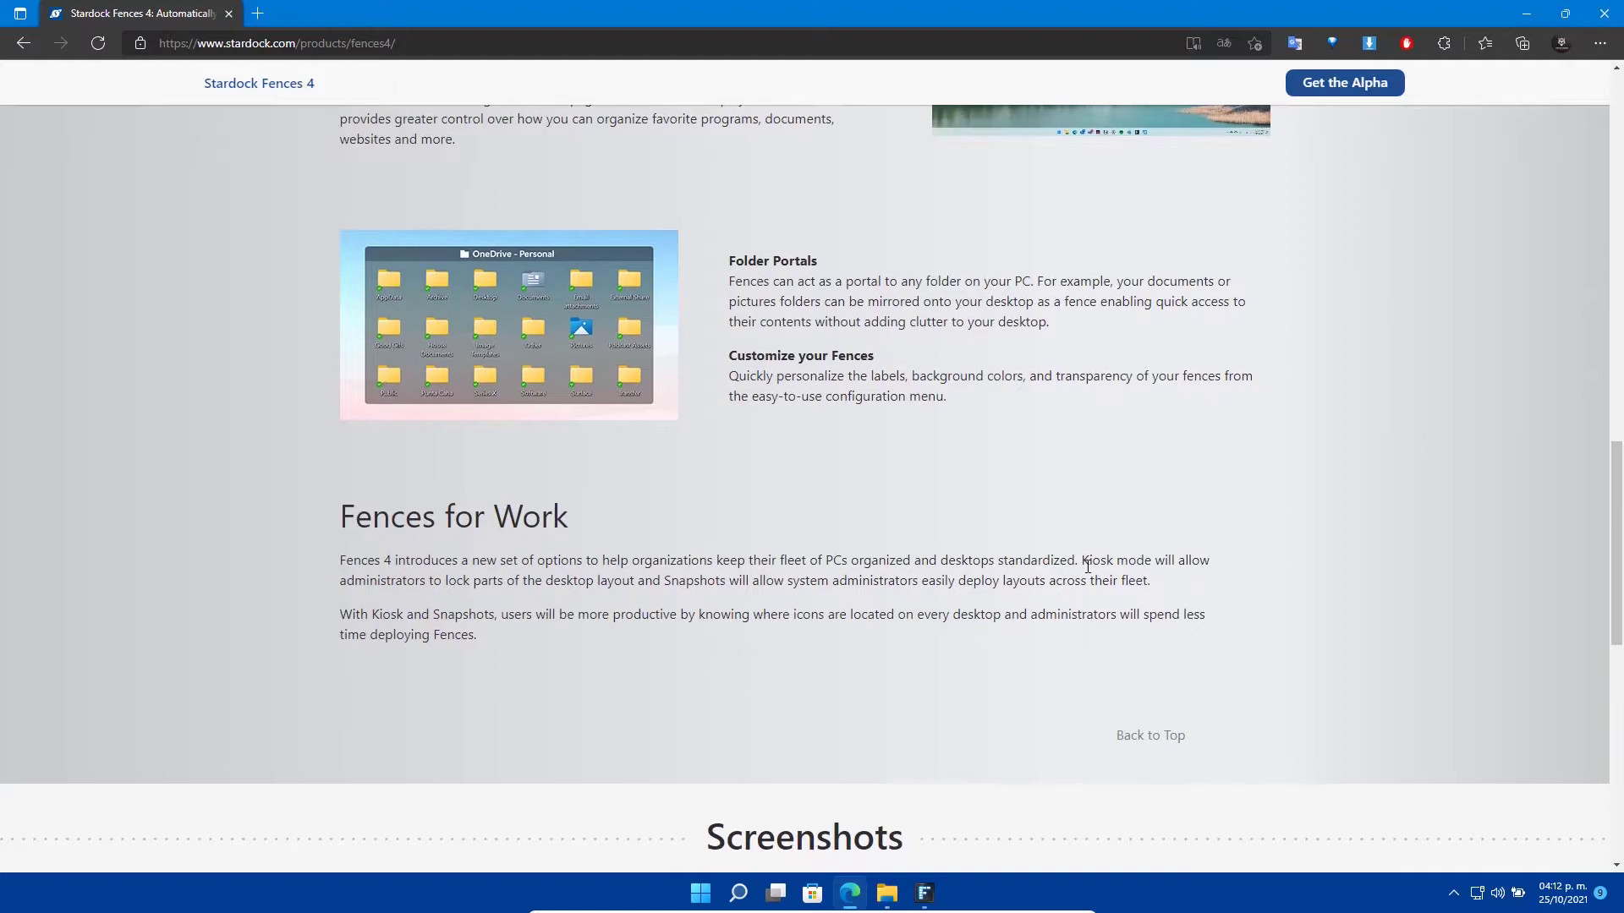
pyautogui.scroll(-8, 1087, 582)
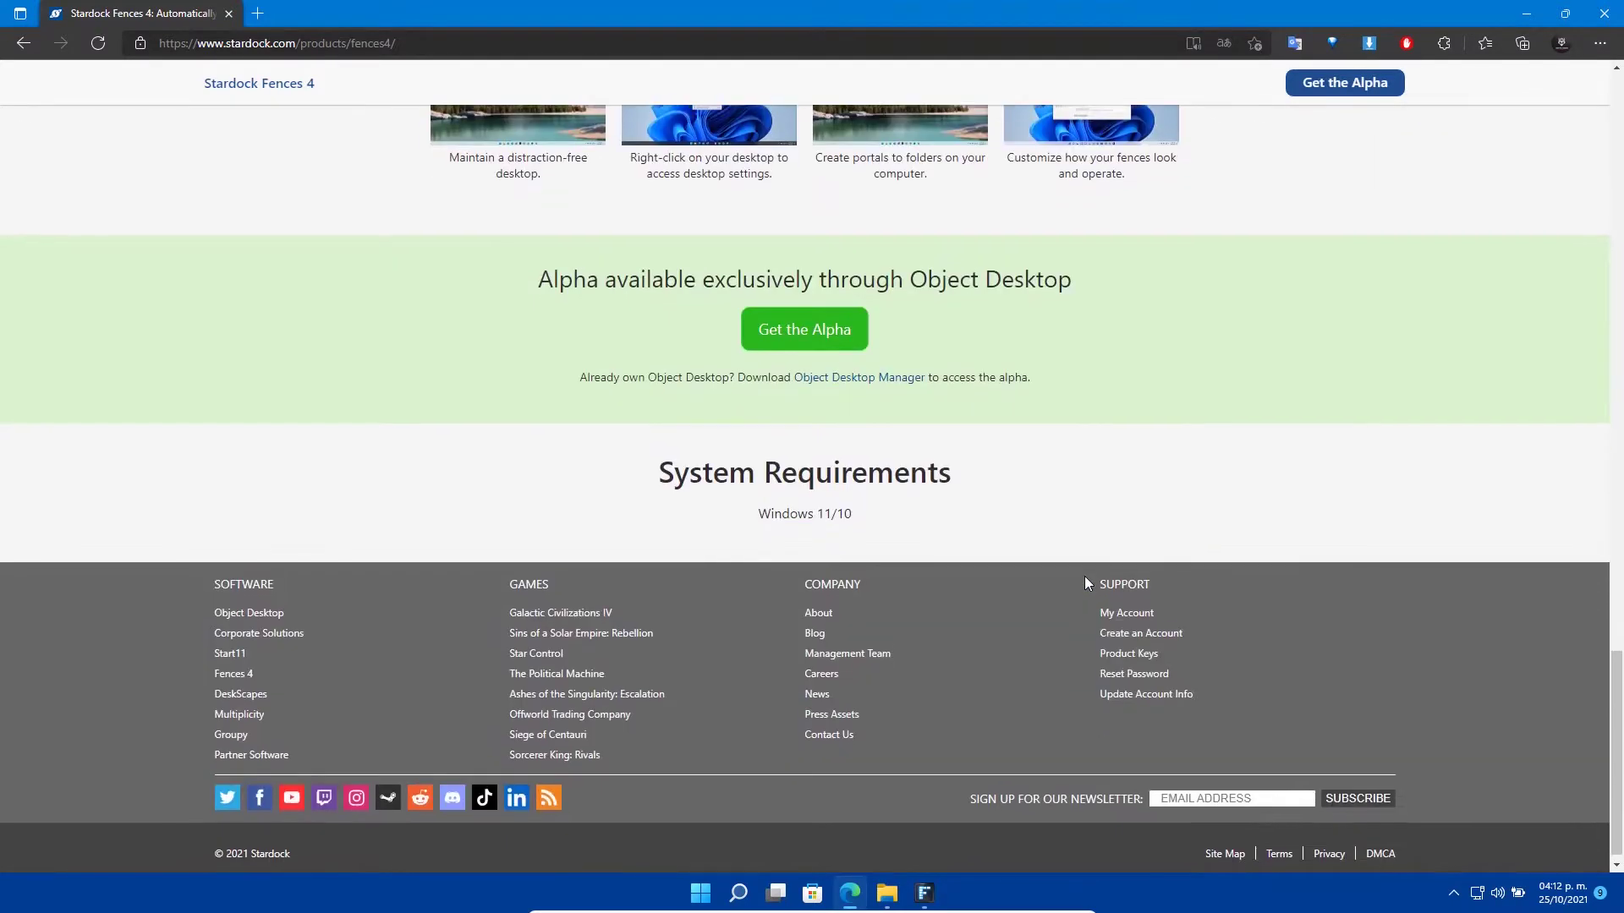
pyautogui.scroll(10, 1125, 561)
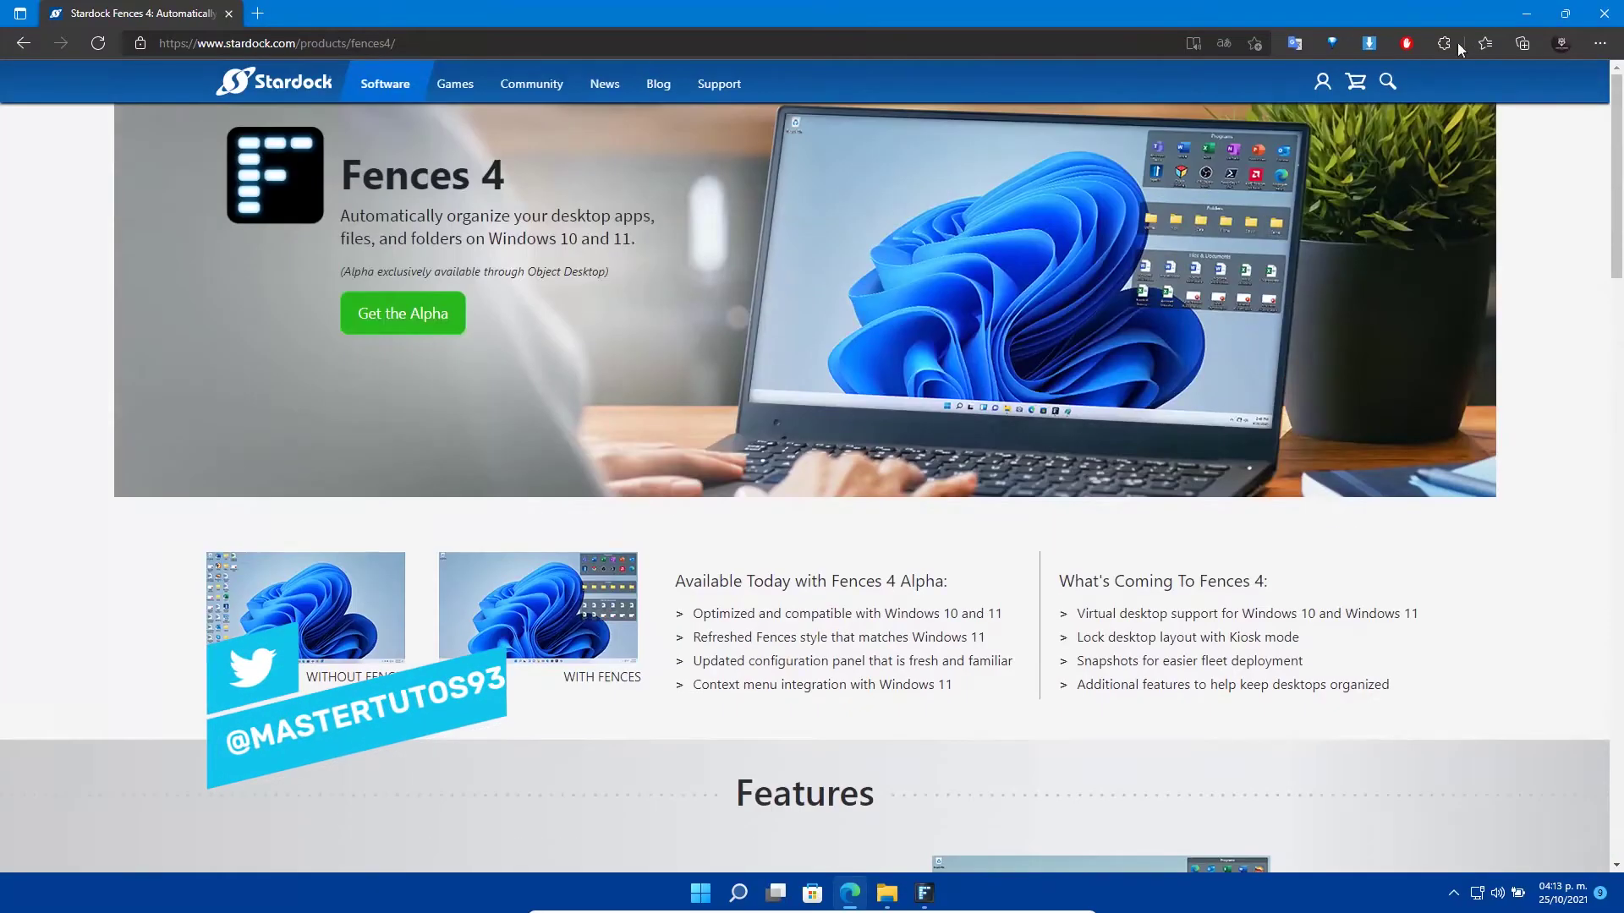
pyautogui.click(1527, 13)
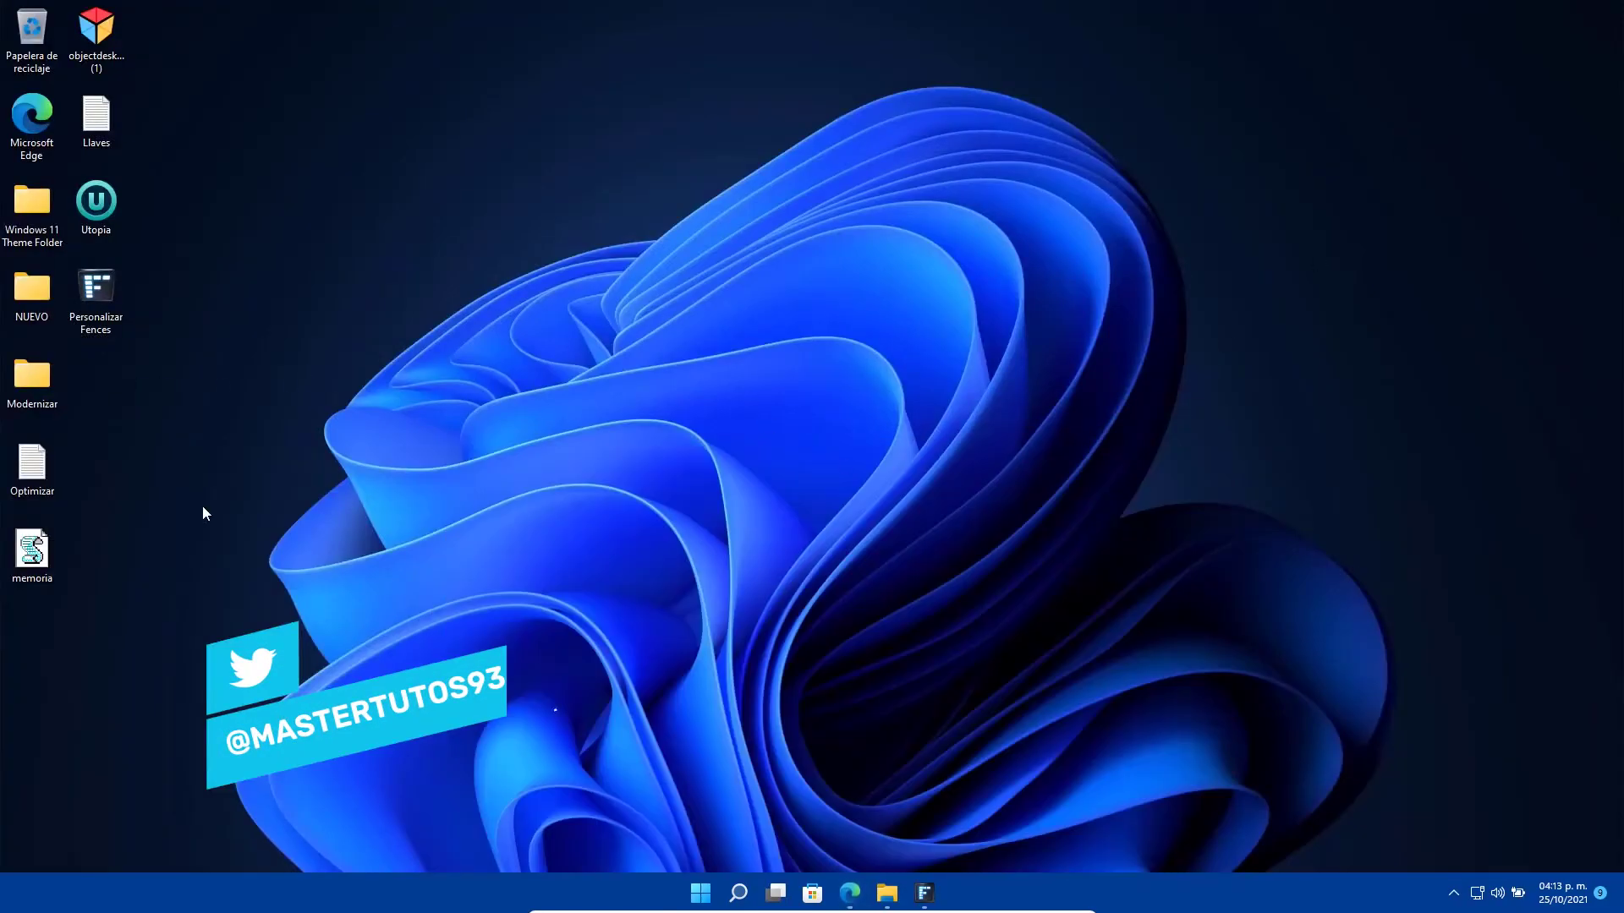
# - Open Object Desktop from the installed Stardock apps, look through its list of available programs, and close it
pyautogui.click(107, 317)
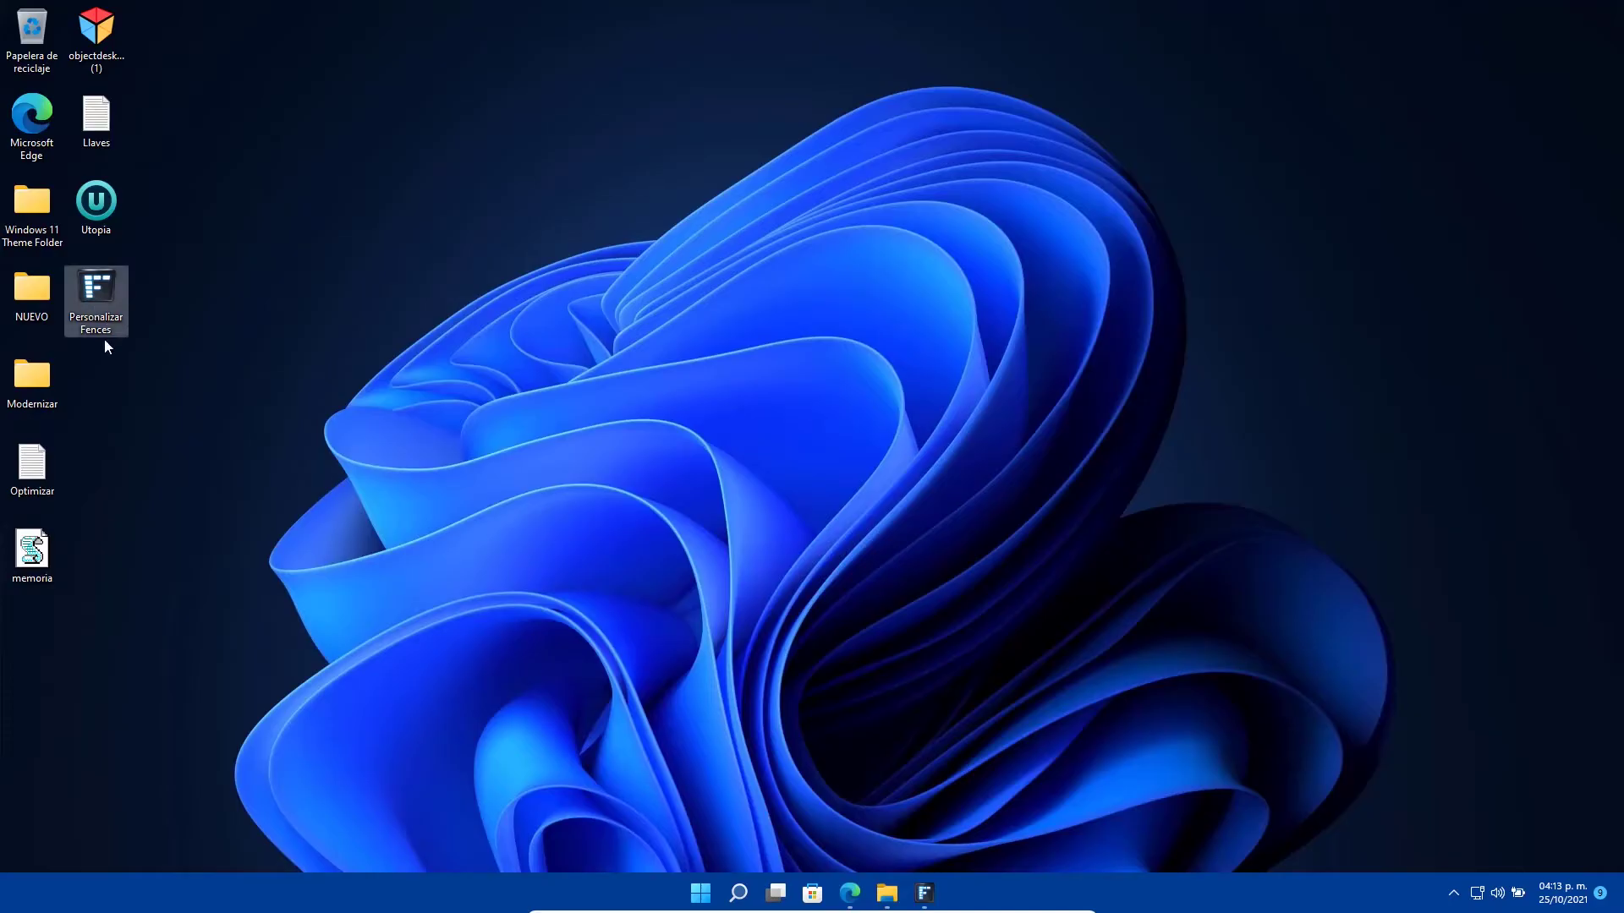
pyautogui.click(701, 893)
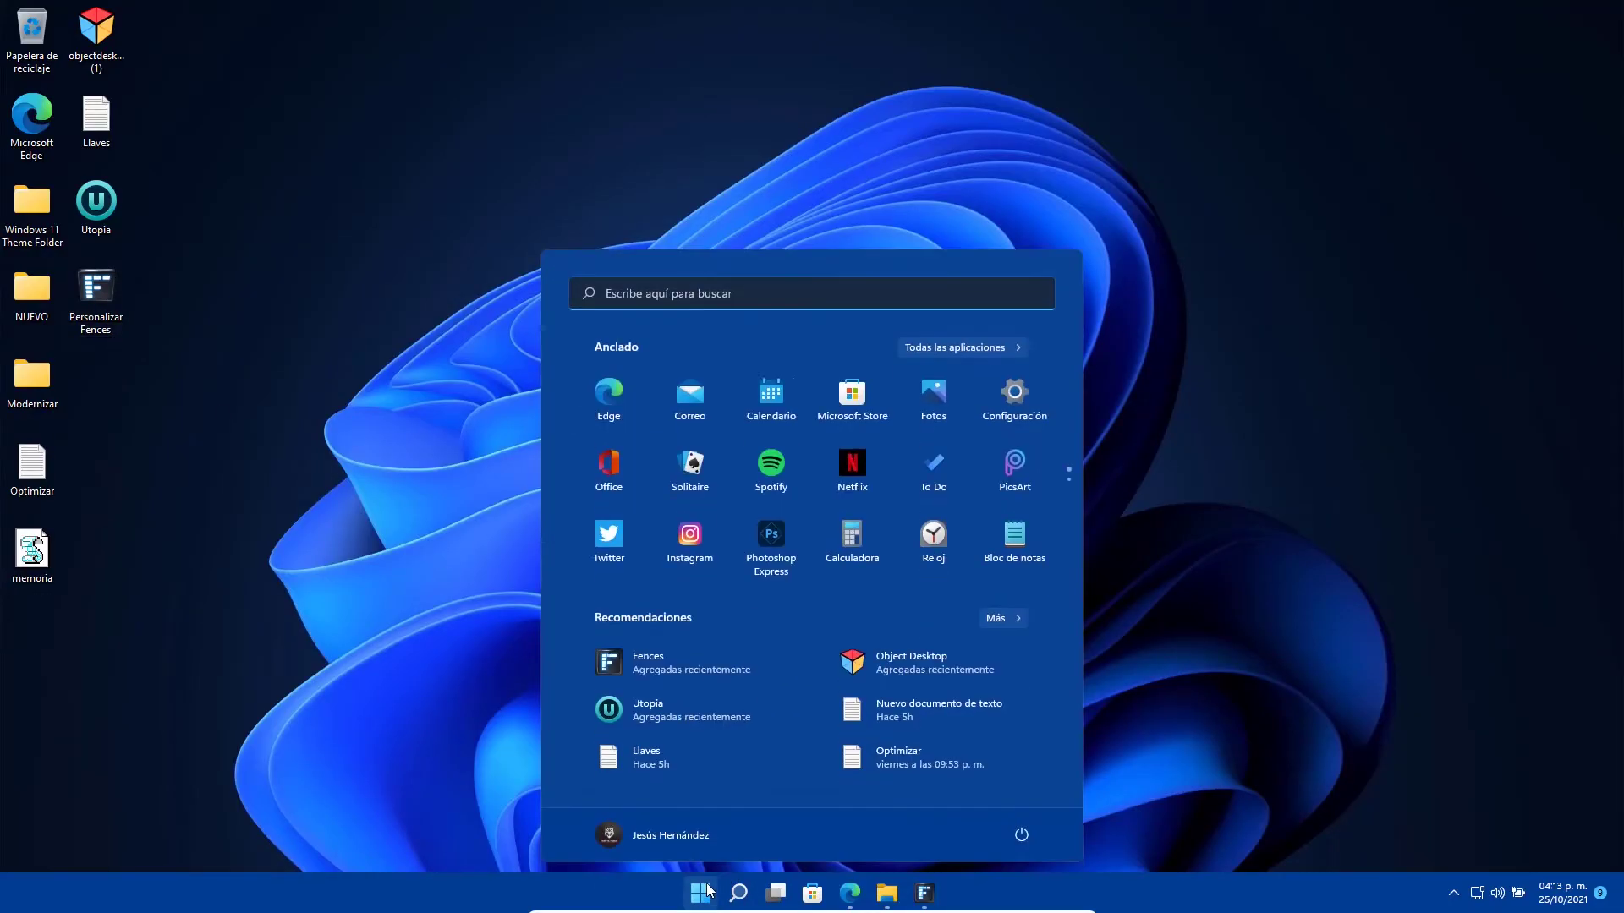
pyautogui.click(944, 349)
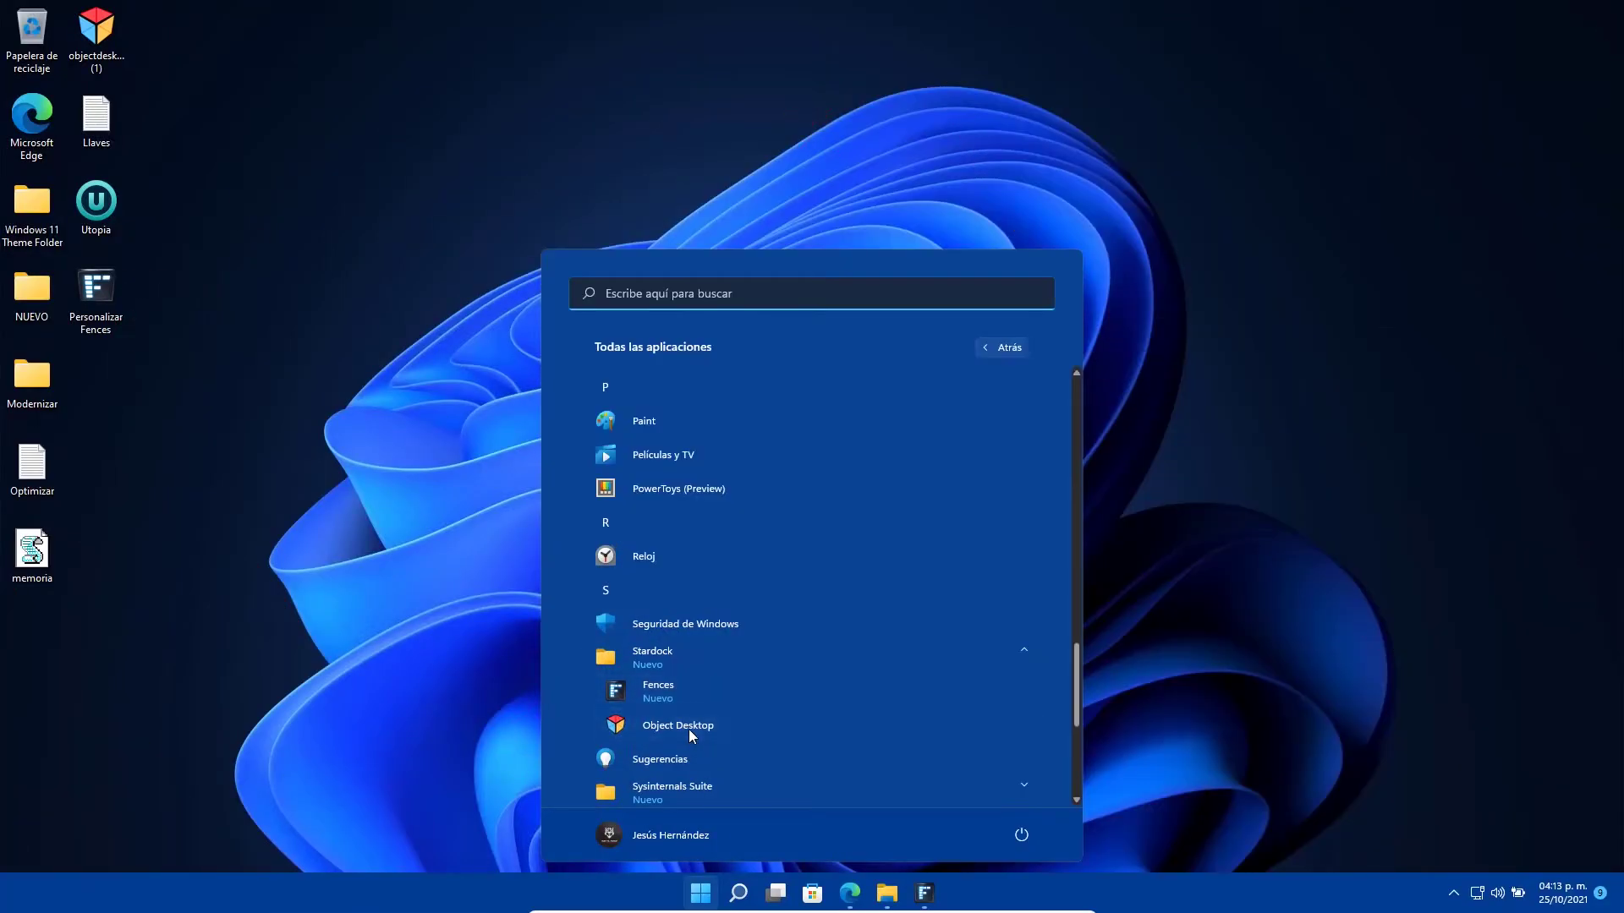
pyautogui.click(689, 729)
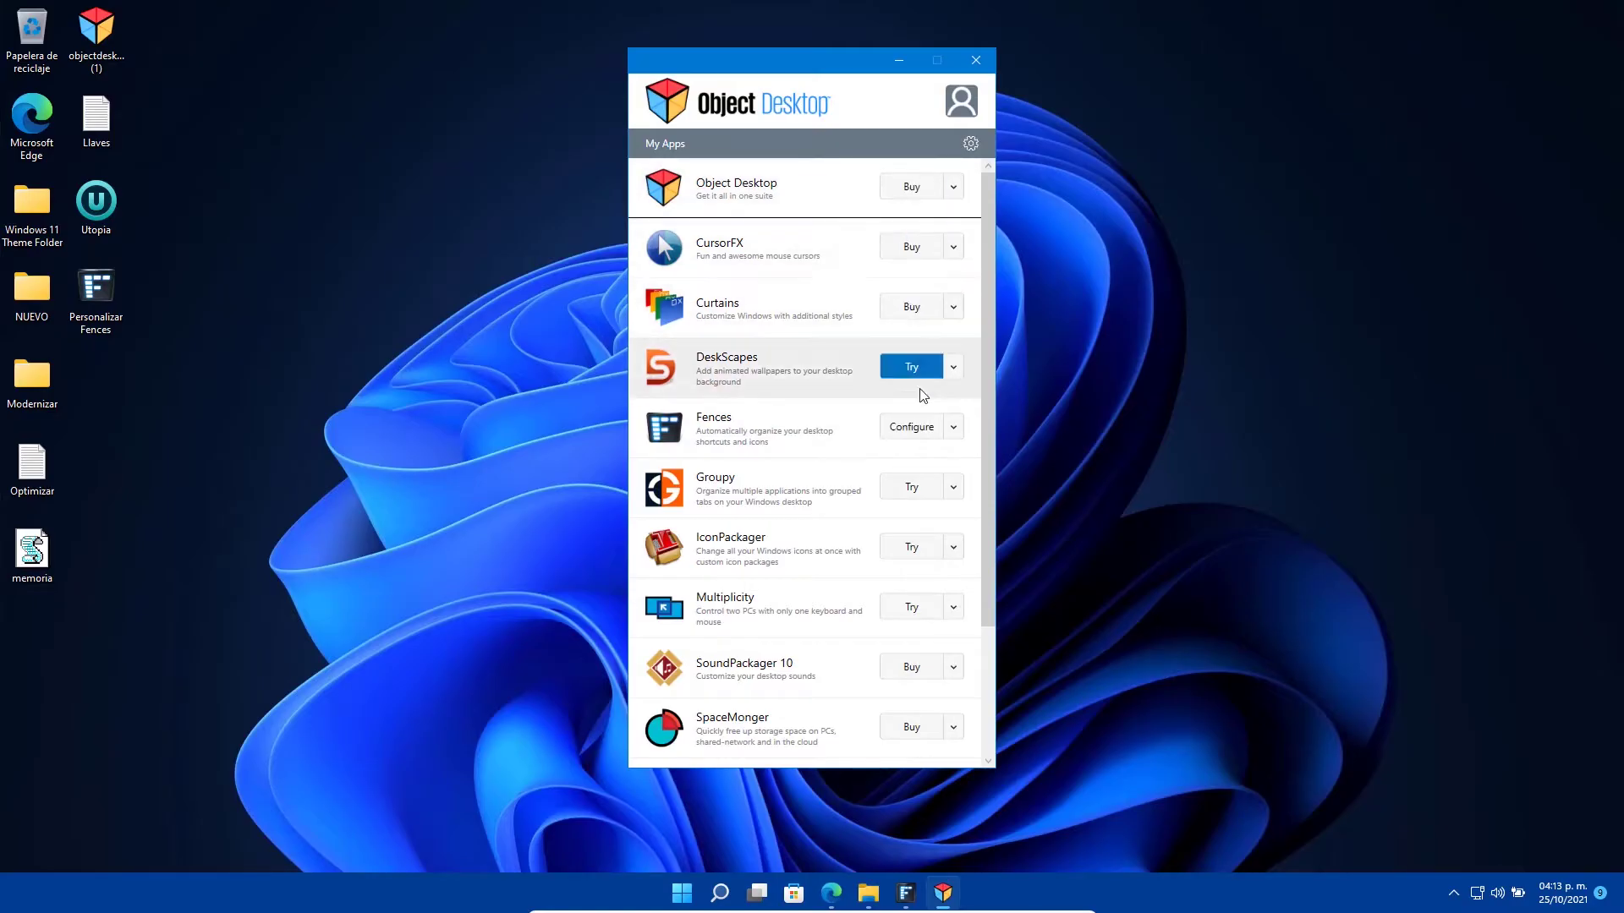
pyautogui.scroll(-2, 913, 507)
pyautogui.scroll(2, 900, 617)
pyautogui.scroll(-2, 885, 605)
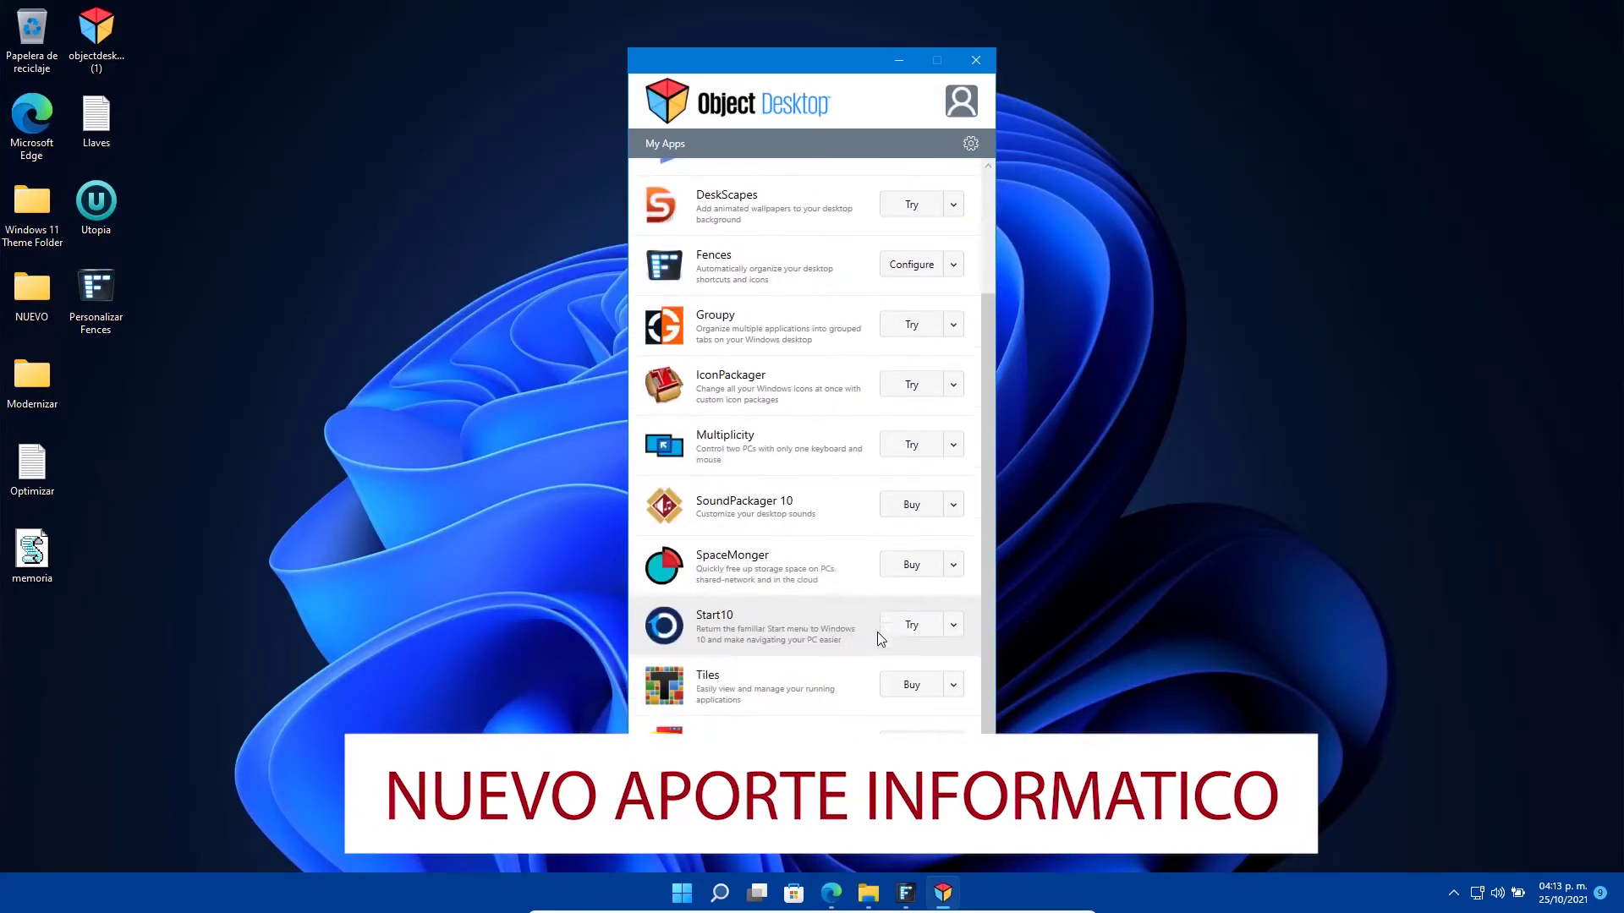
pyautogui.click(976, 60)
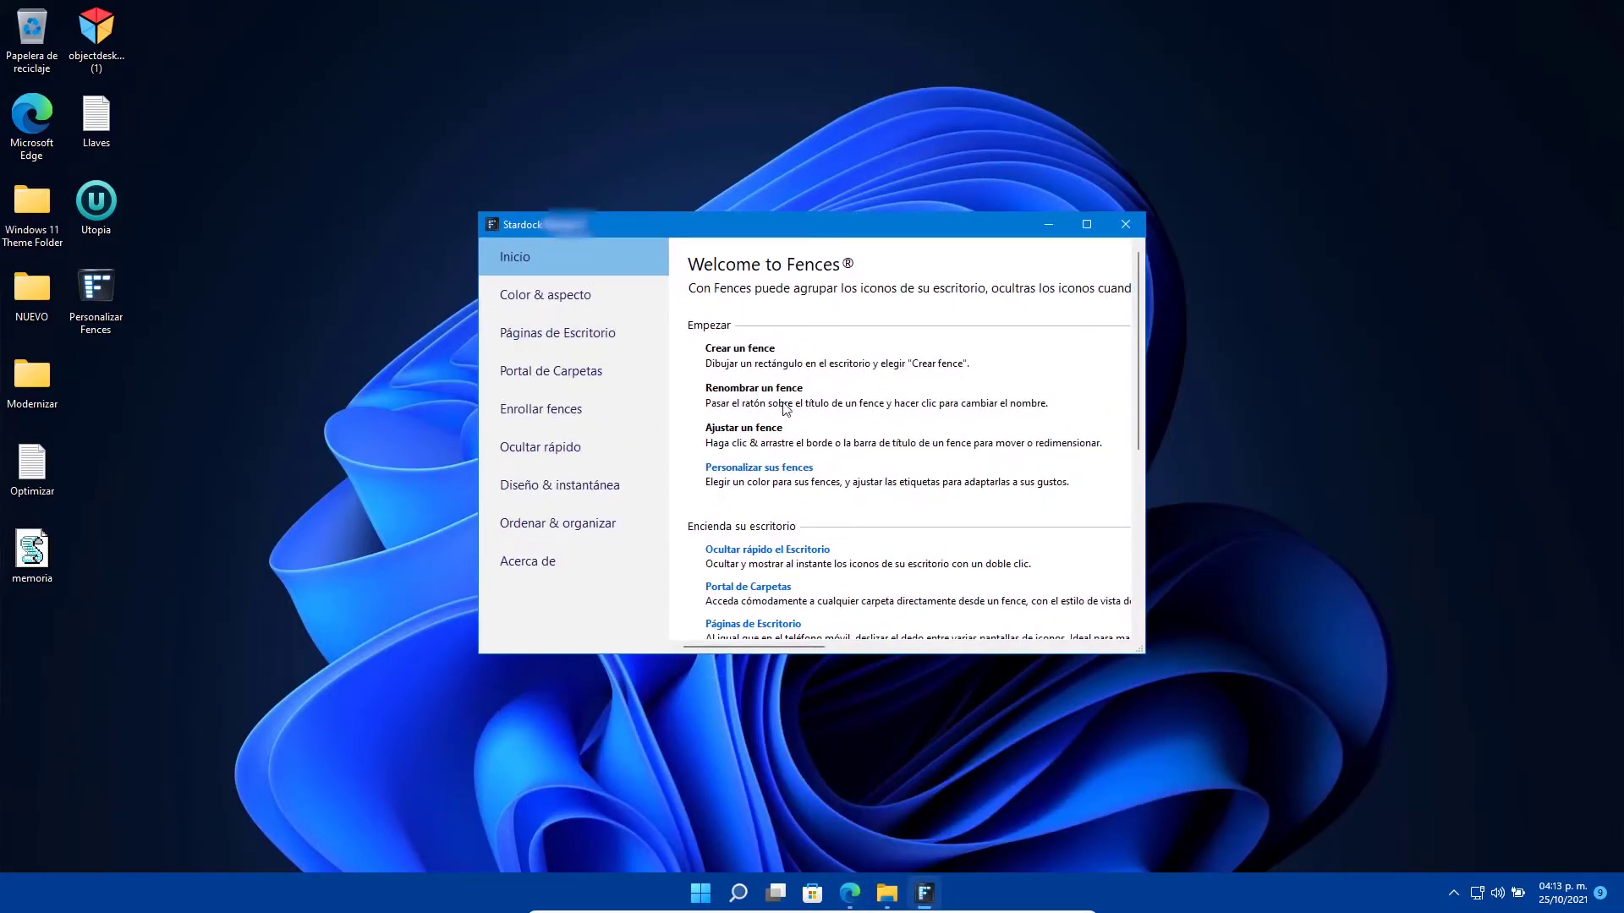
# - Read through the Inicio page of the Fences settings, down to the basic options
pyautogui.scroll(-2, 874, 452)
pyautogui.scroll(2, 875, 453)
pyautogui.scroll(-2, 778, 415)
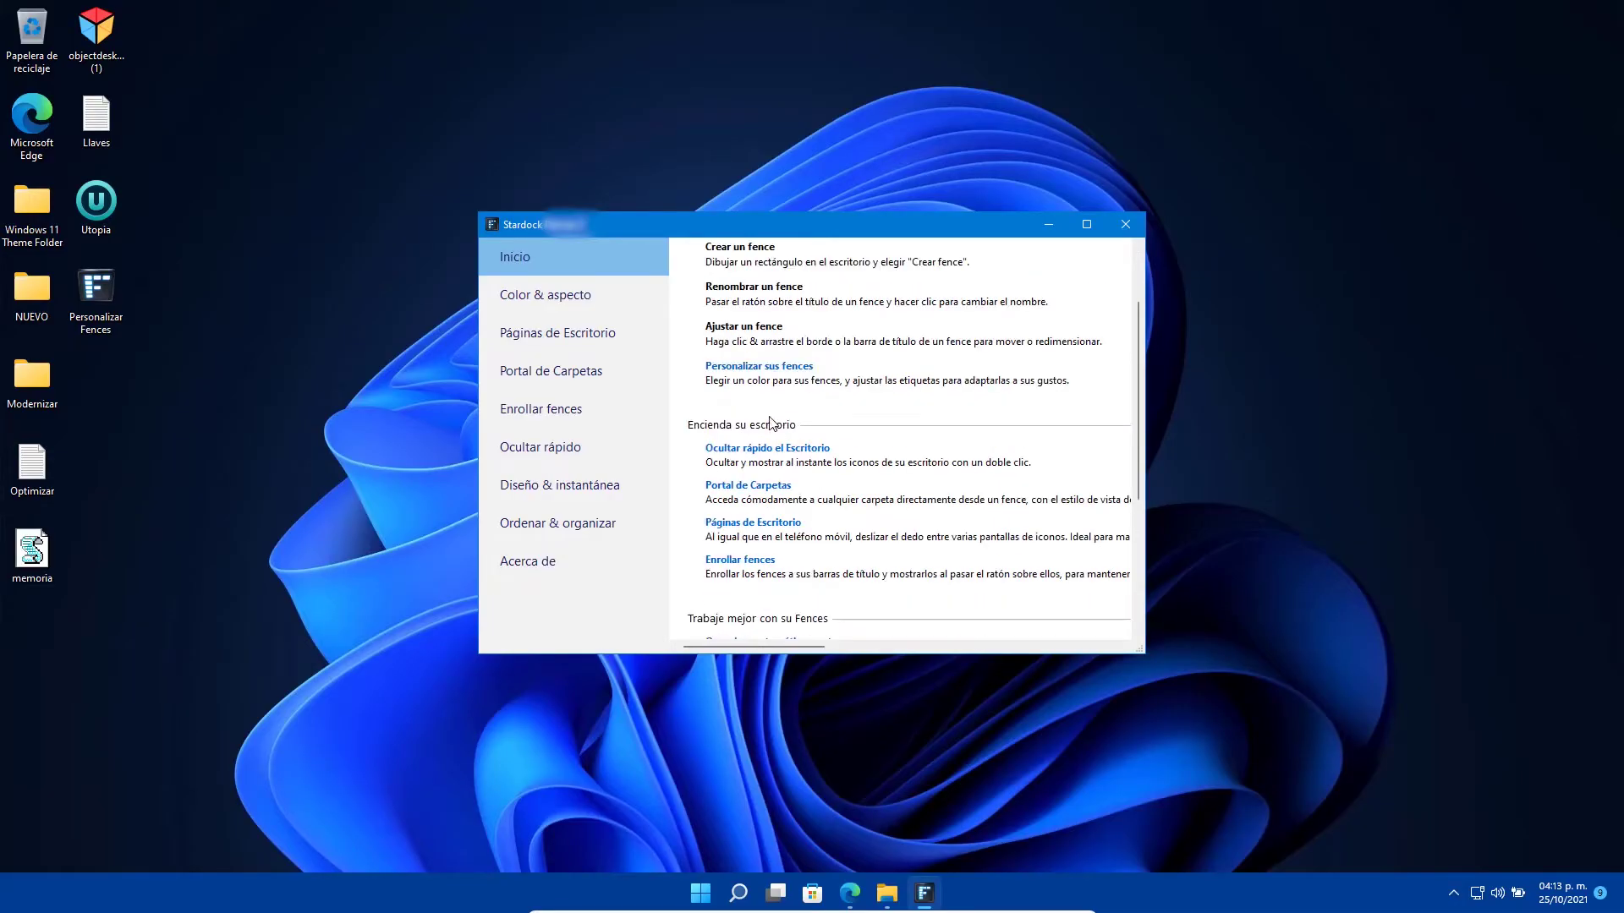
pyautogui.scroll(-4, 806, 428)
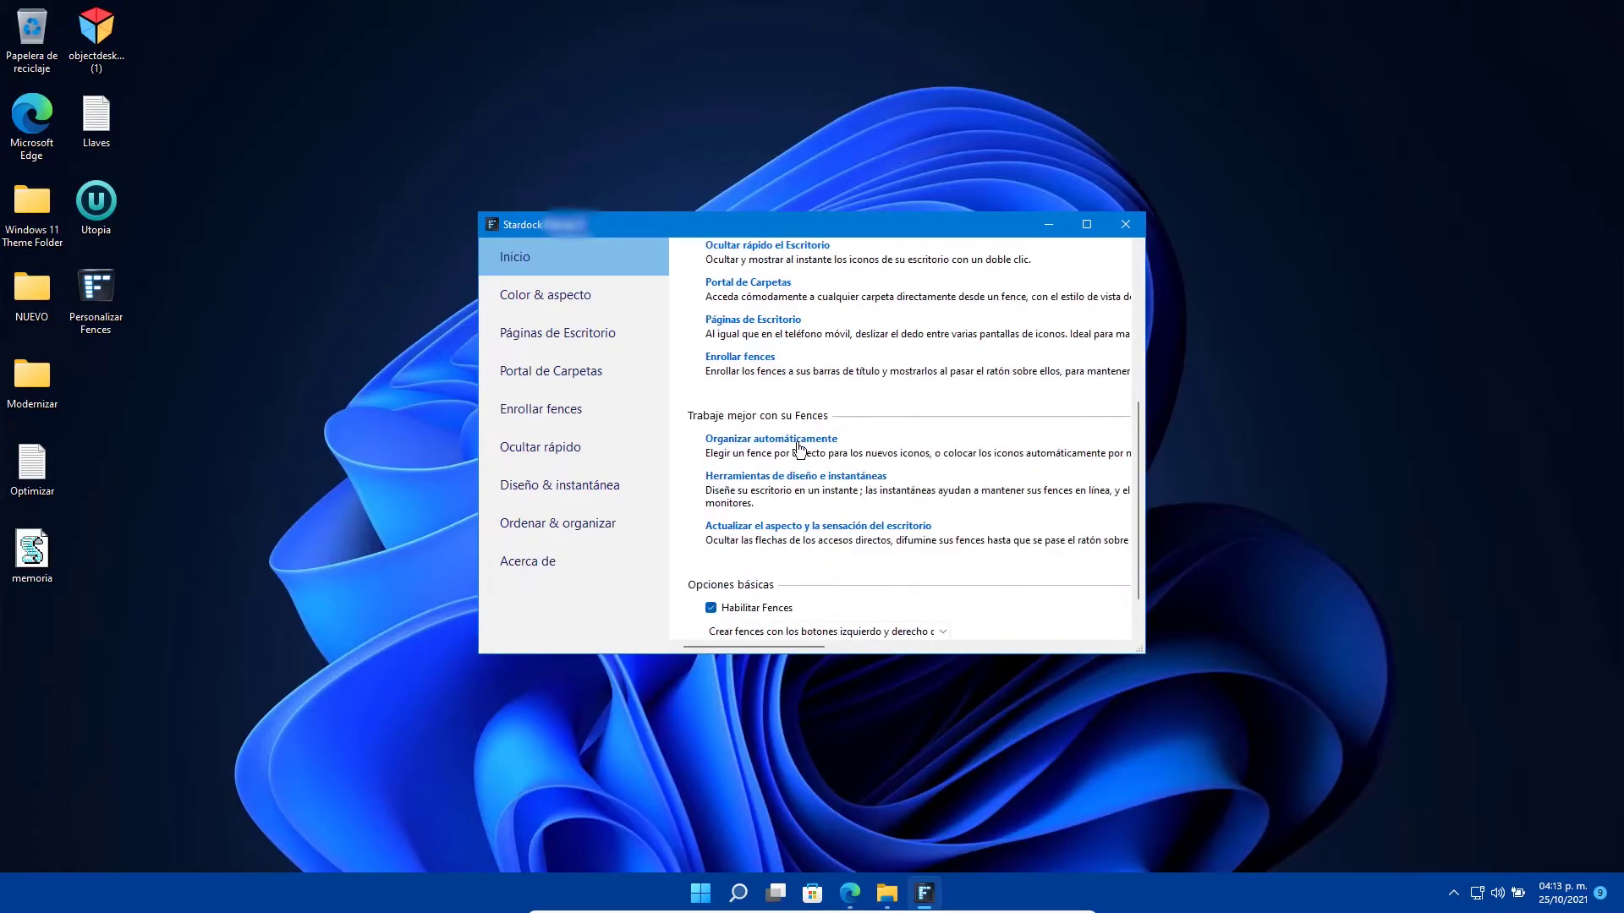
pyautogui.scroll(-1, 816, 435)
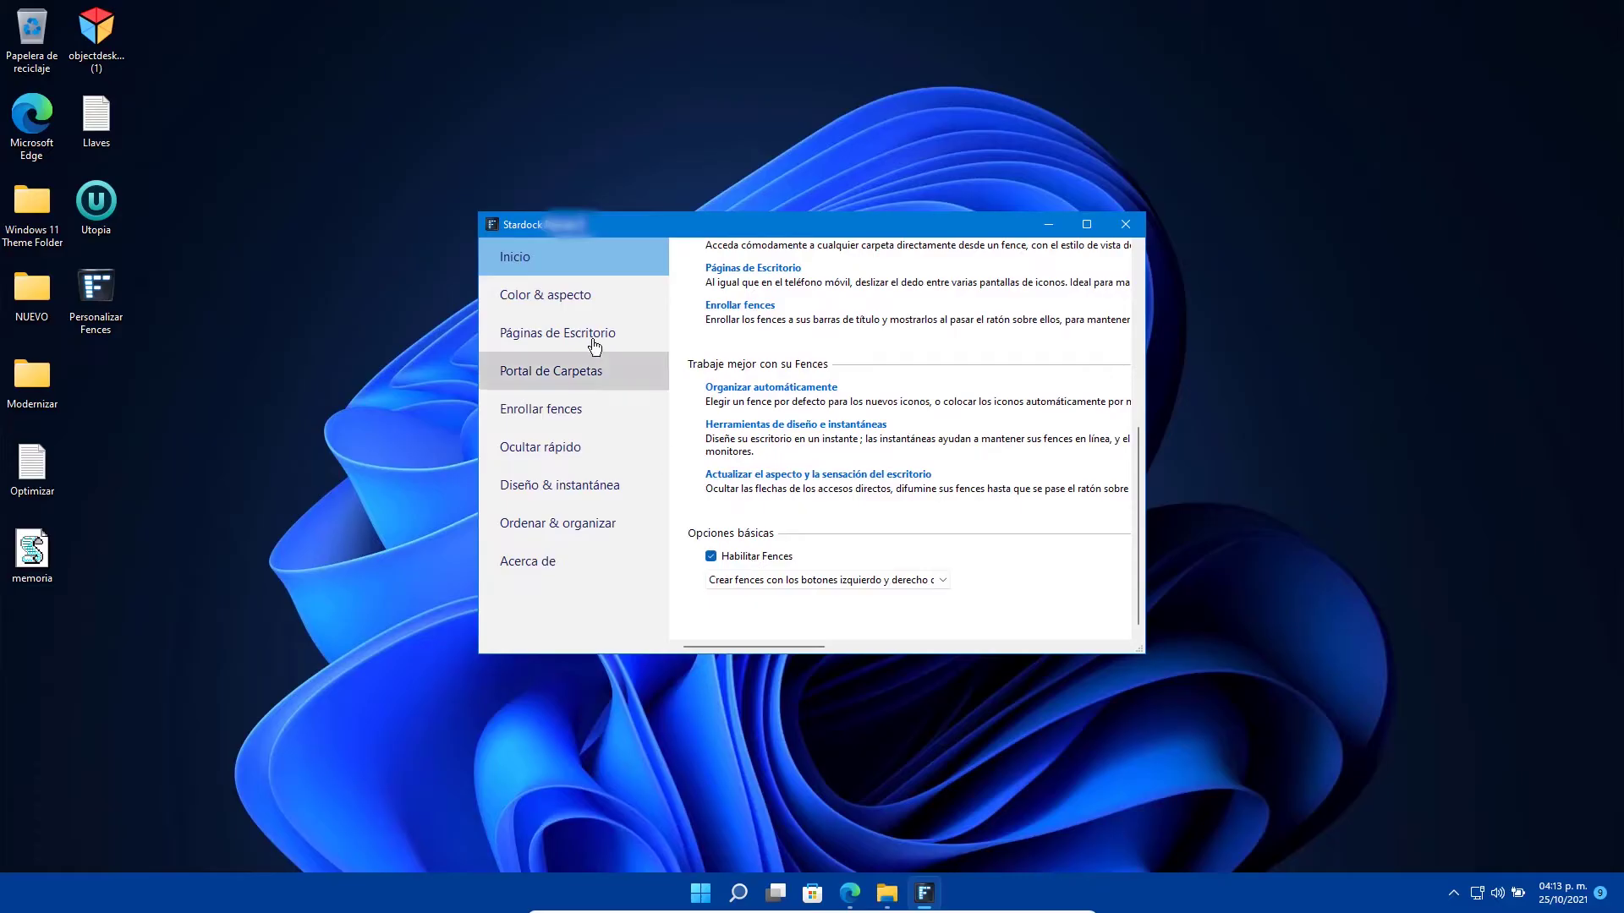
# - Examine the Fences settings for colour and appearance, desktop pages, folder portals, roll-up fences and quick-hide
pyautogui.click(562, 296)
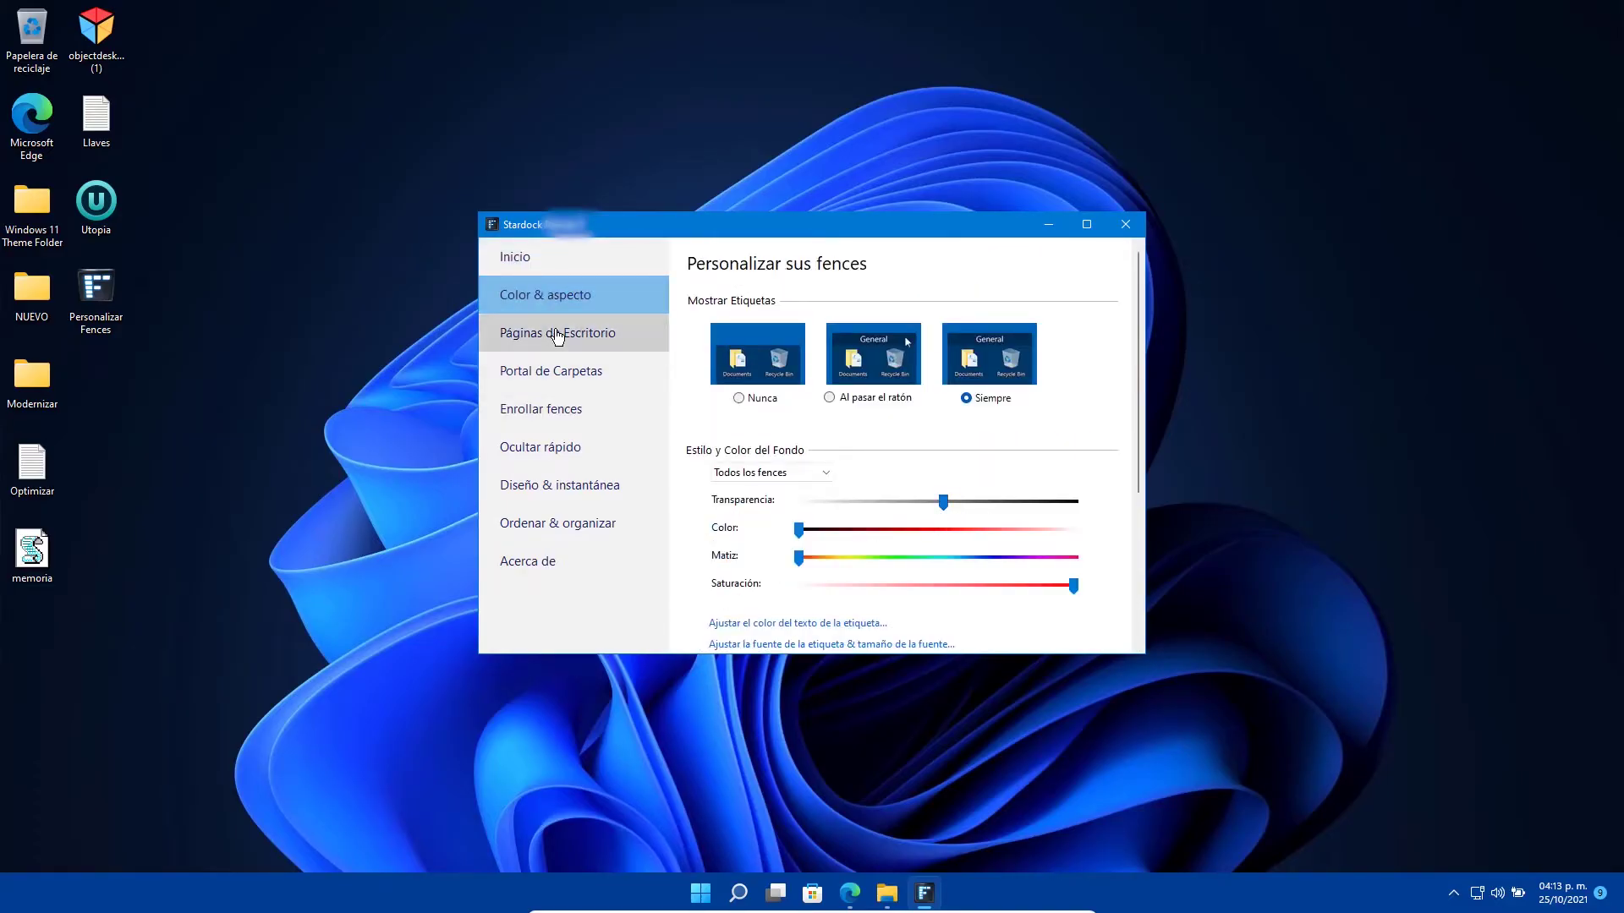
pyautogui.click(641, 337)
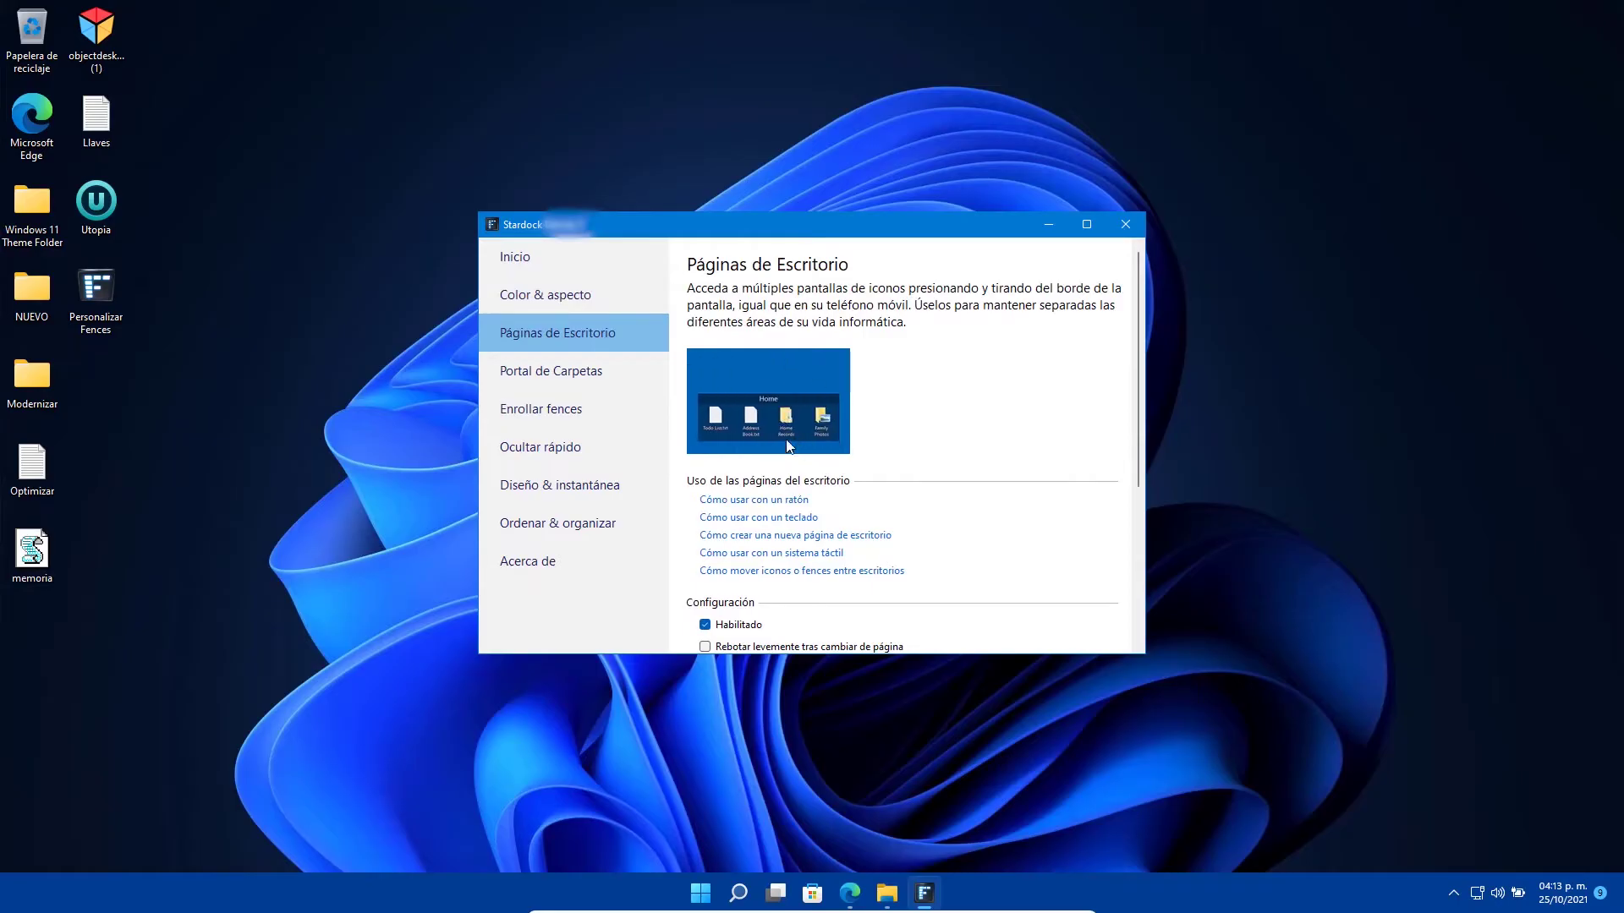
pyautogui.click(526, 370)
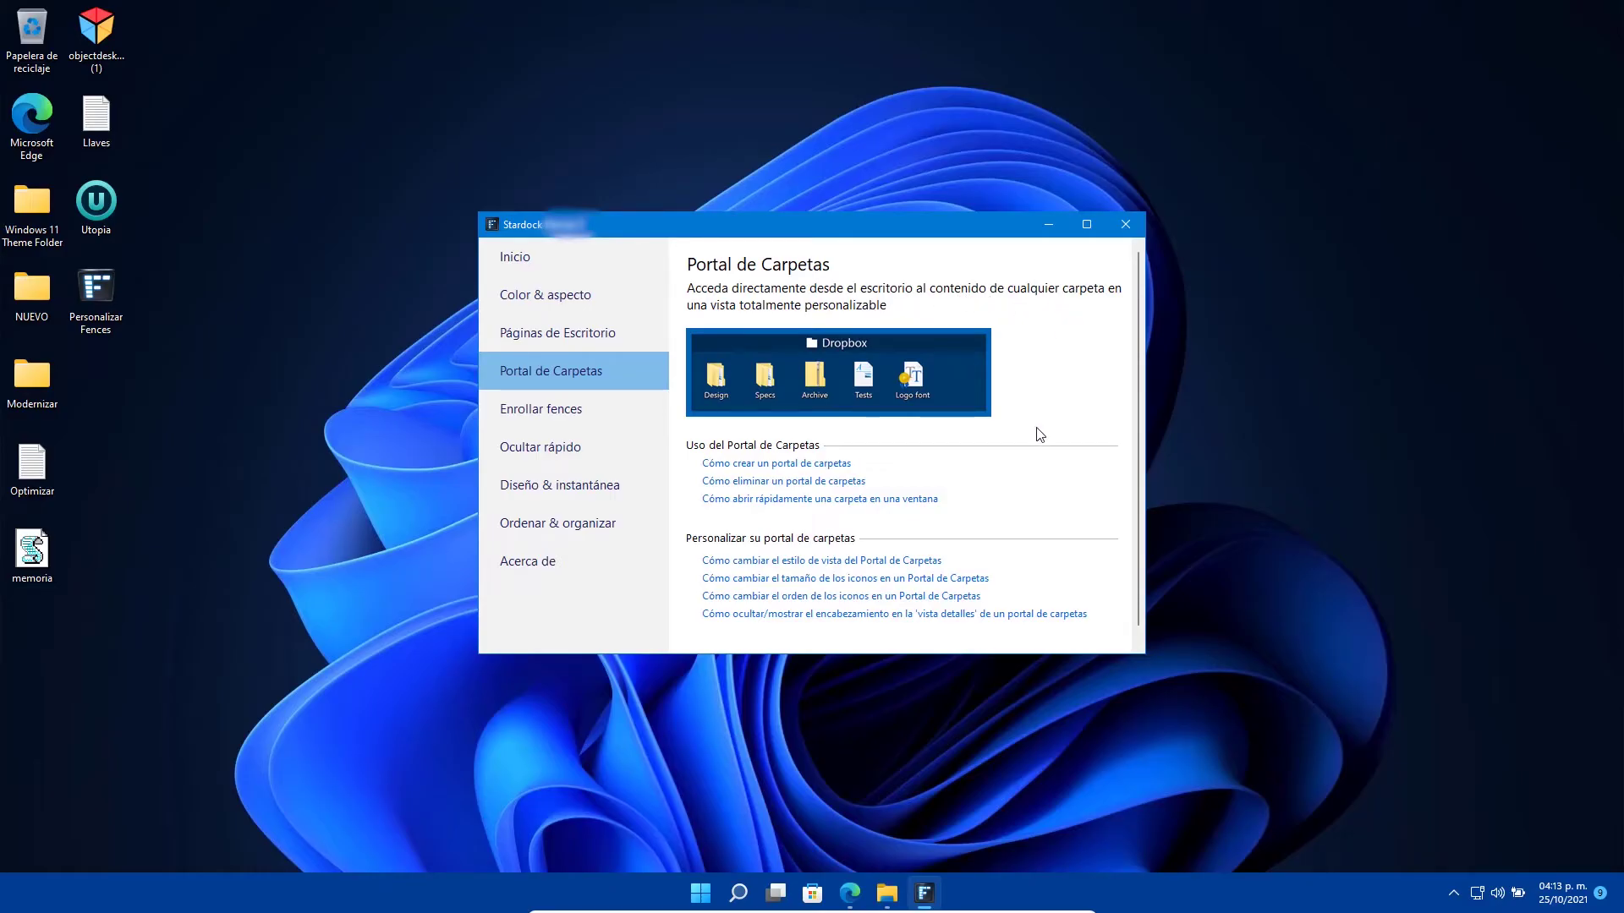
pyautogui.click(627, 415)
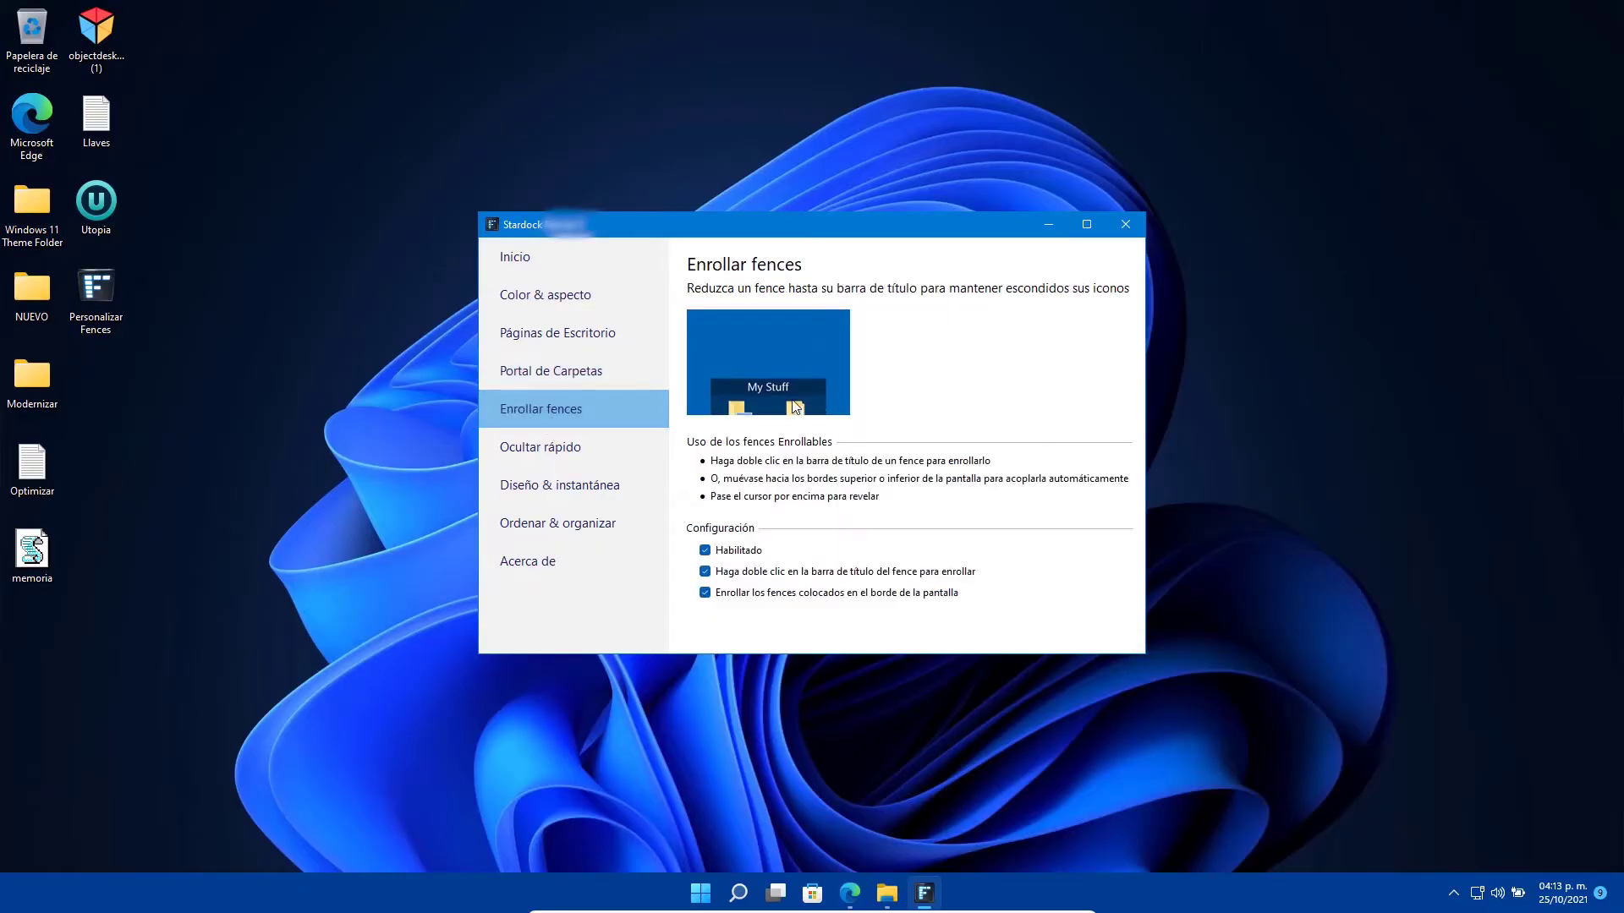
pyautogui.click(589, 466)
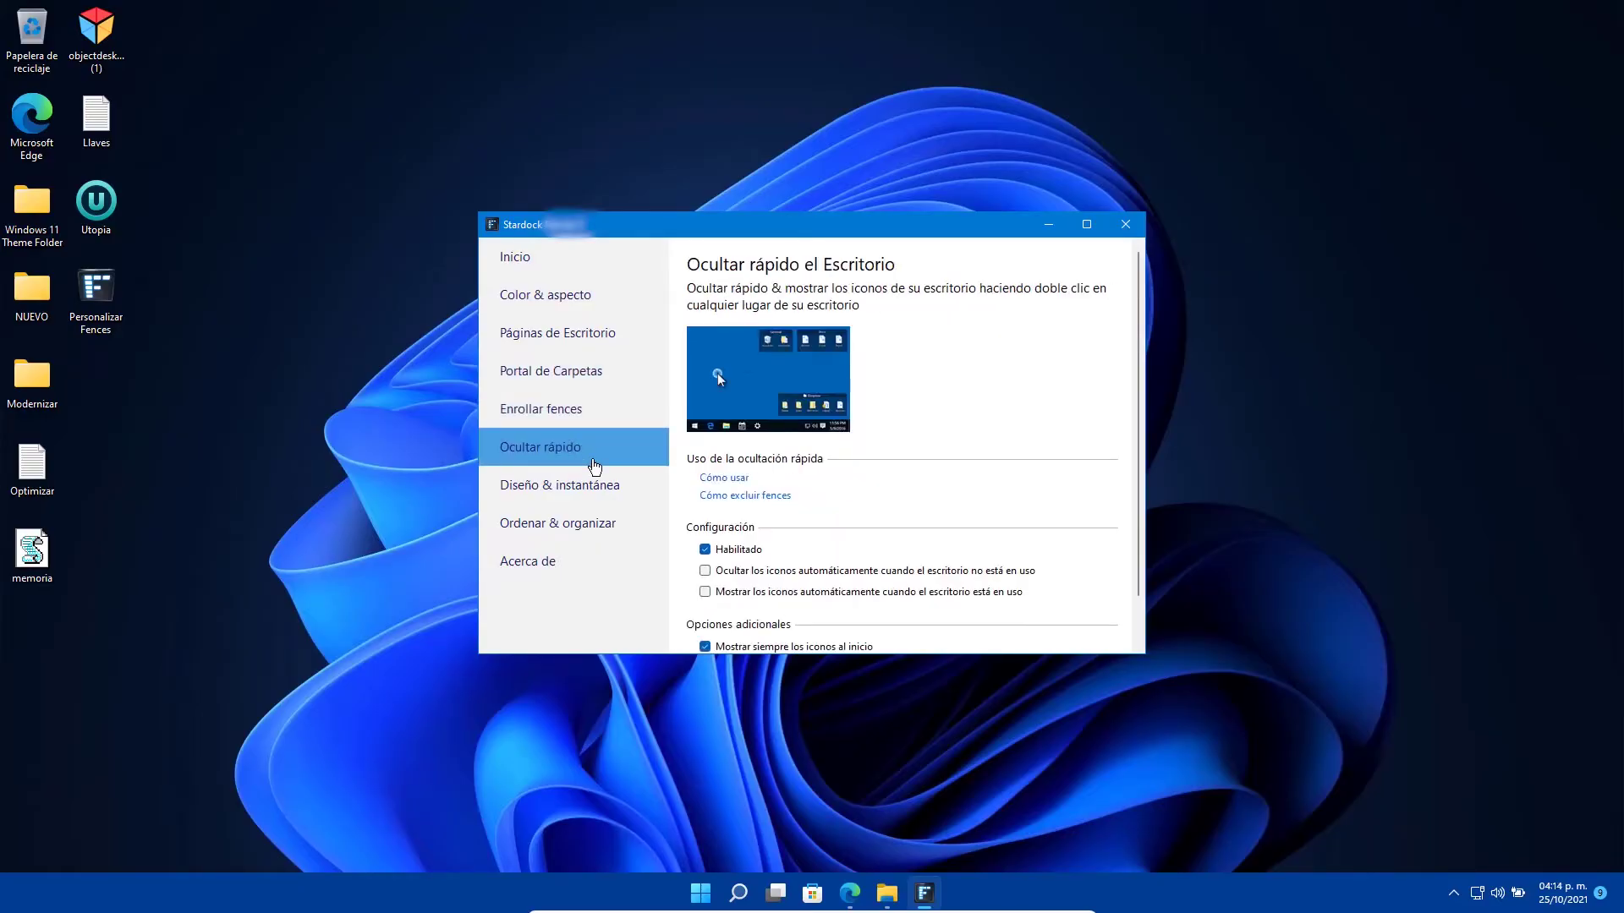
# - Examine the Fences layout and snapshot settings and the rules for sorting and organizing icons
pyautogui.click(581, 489)
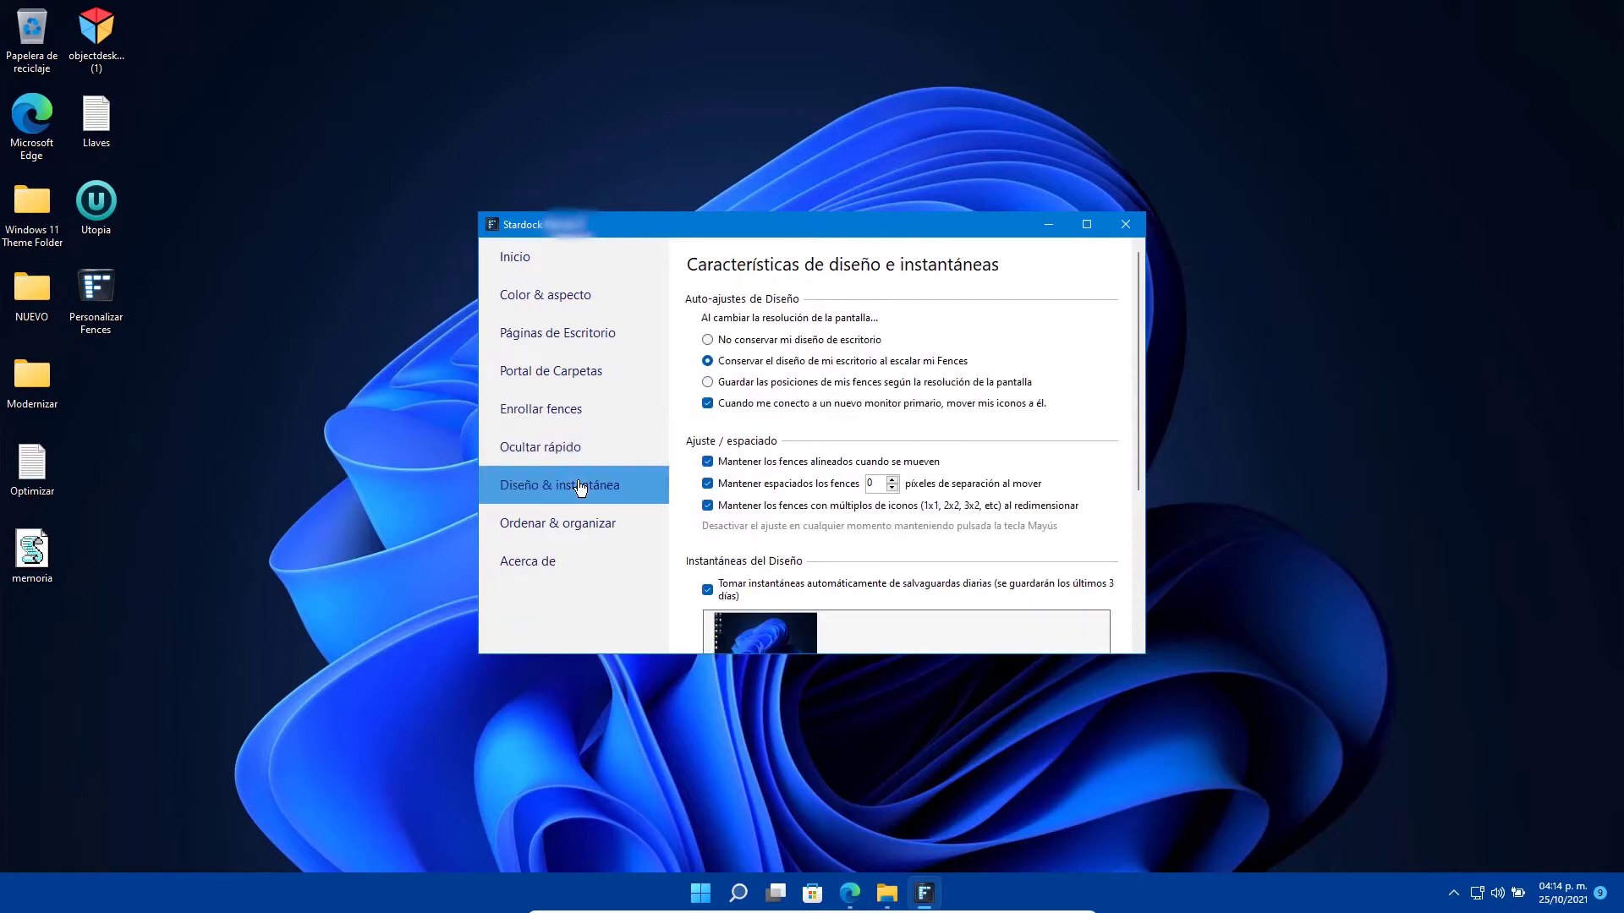
pyautogui.scroll(-2, 906, 496)
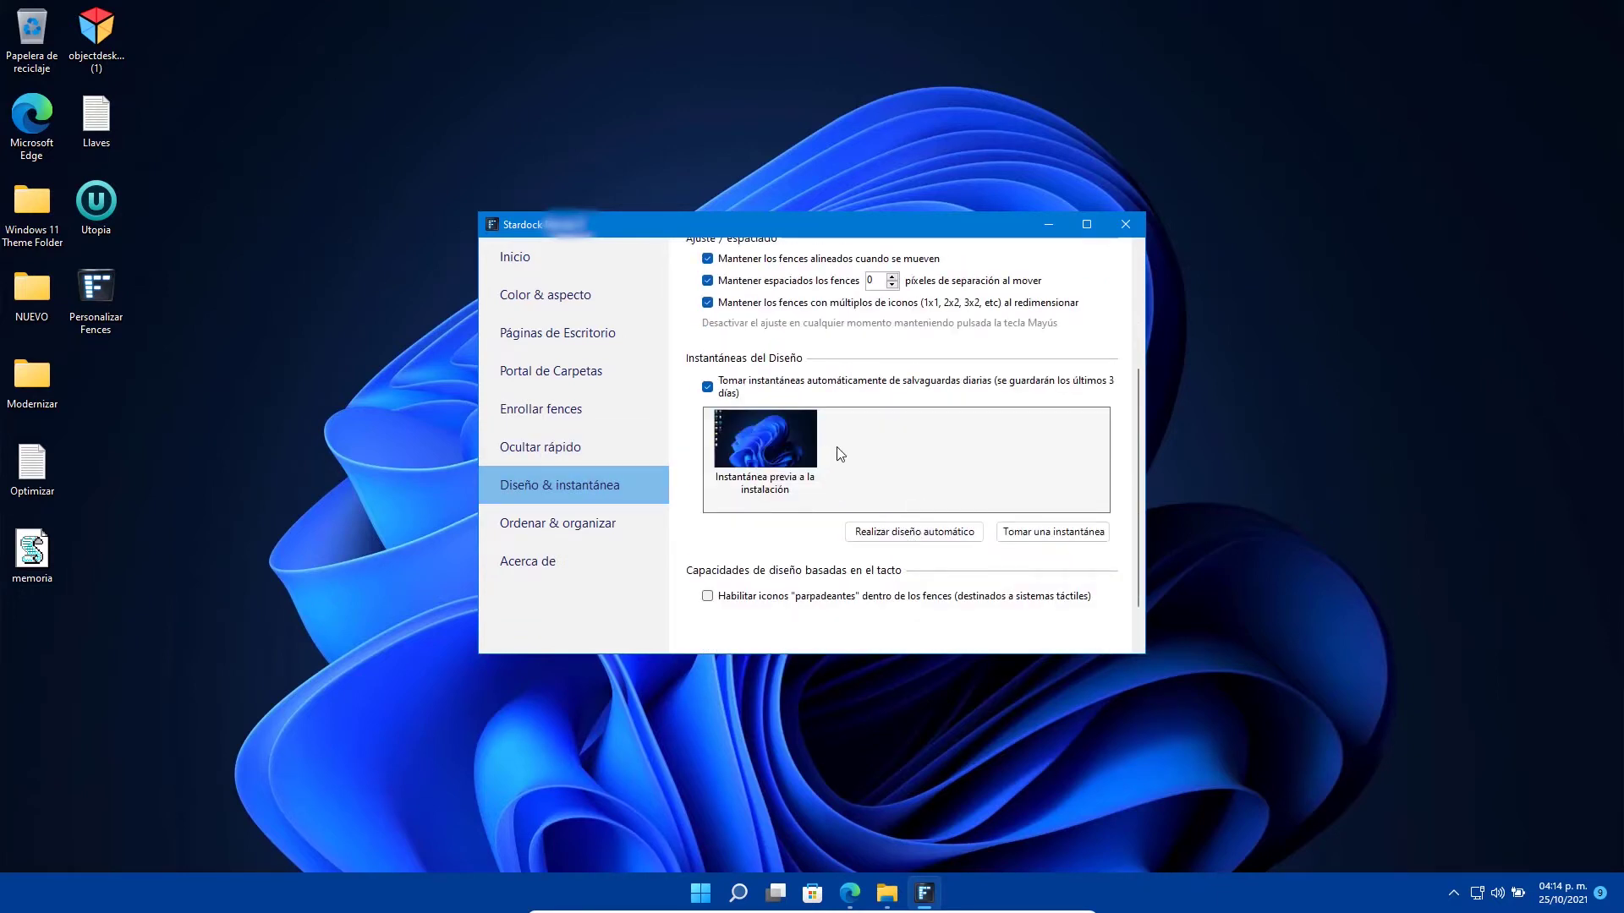
pyautogui.scroll(3, 1095, 397)
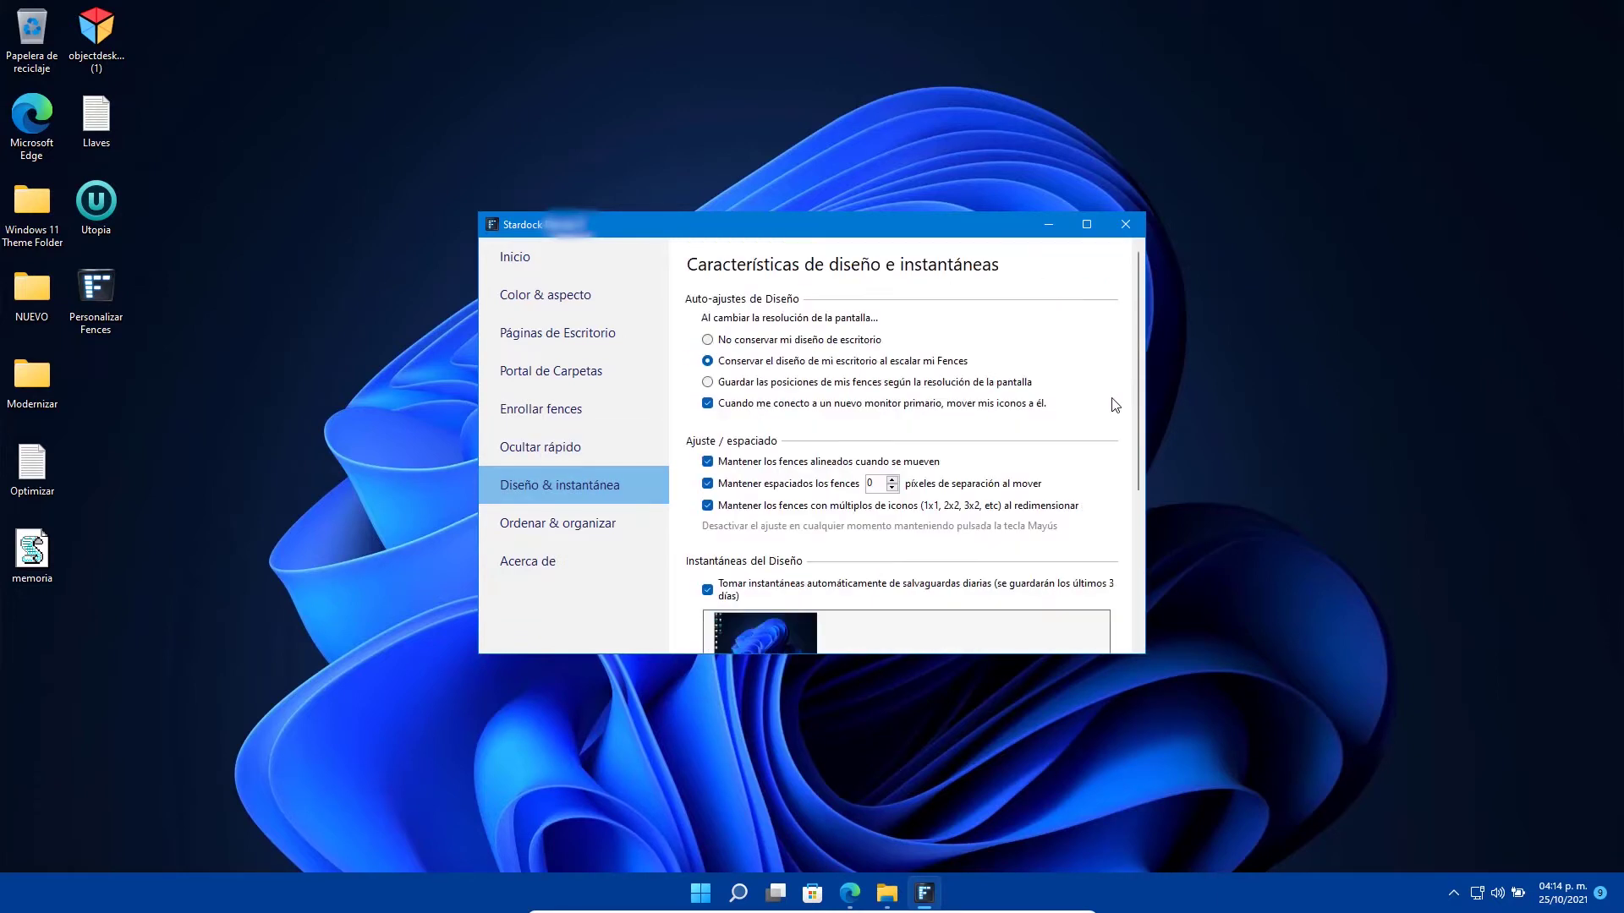
pyautogui.click(584, 524)
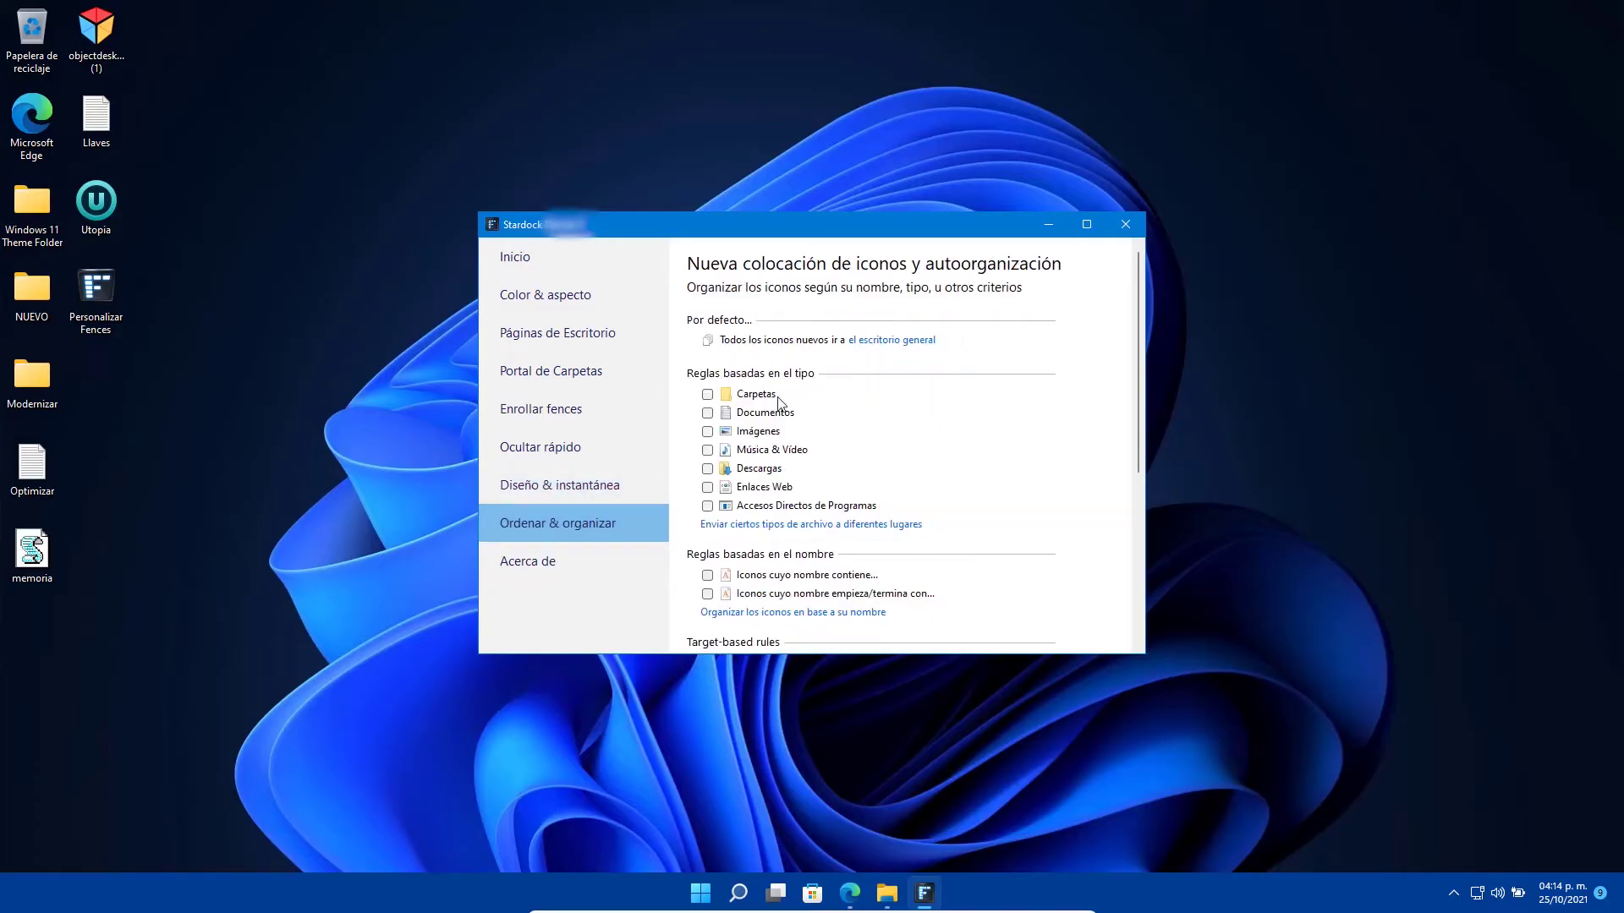
pyautogui.scroll(-2, 774, 438)
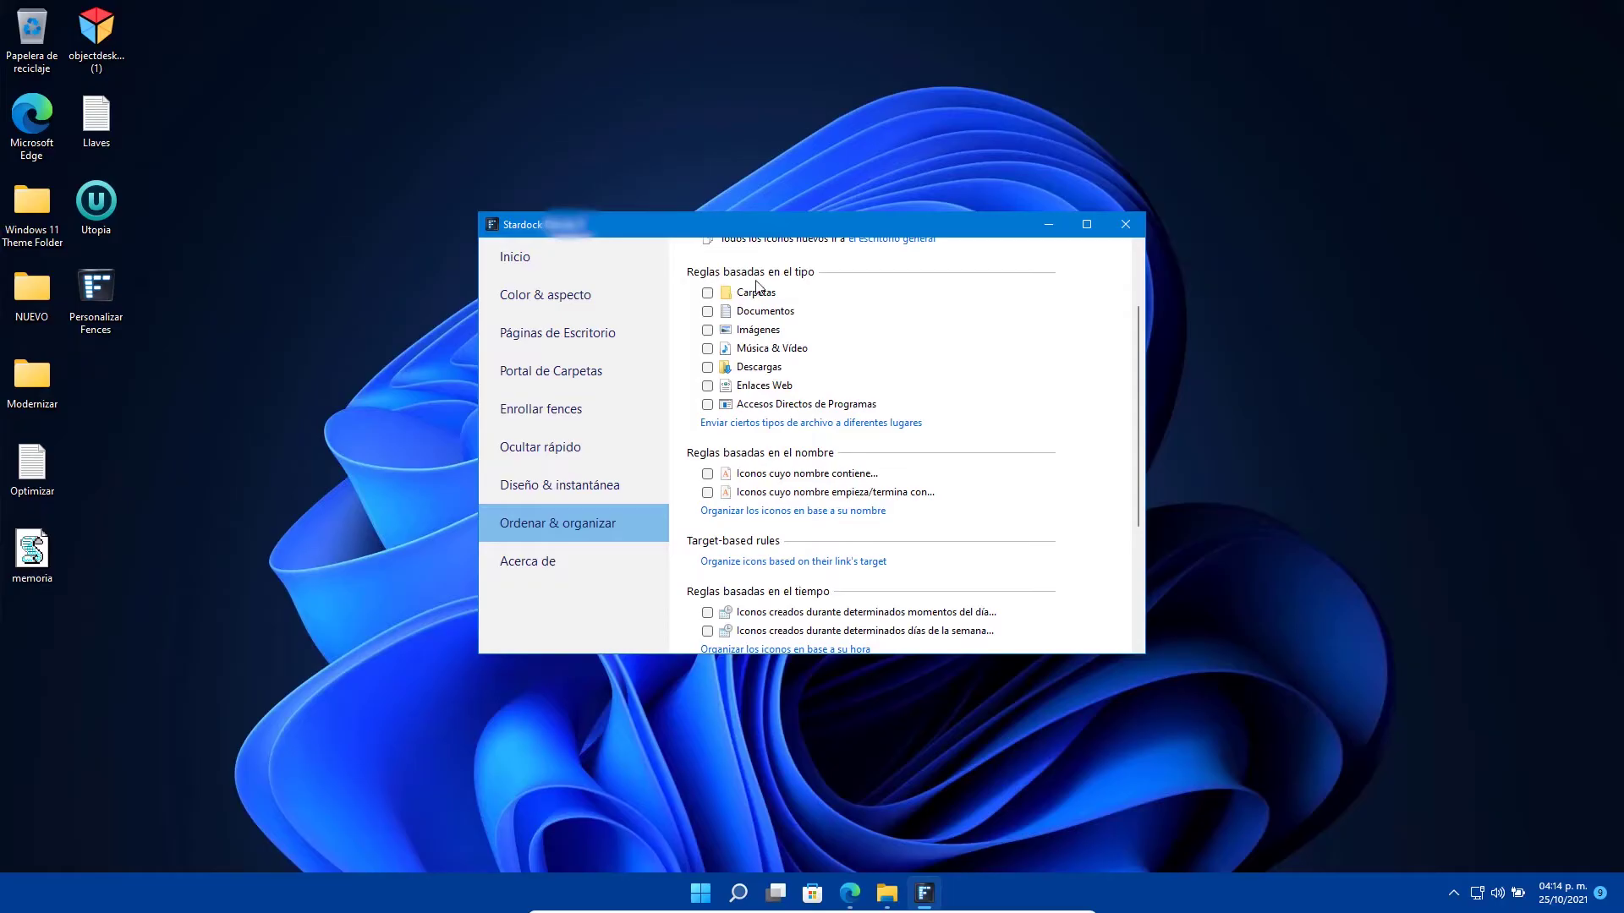
pyautogui.scroll(3, 791, 504)
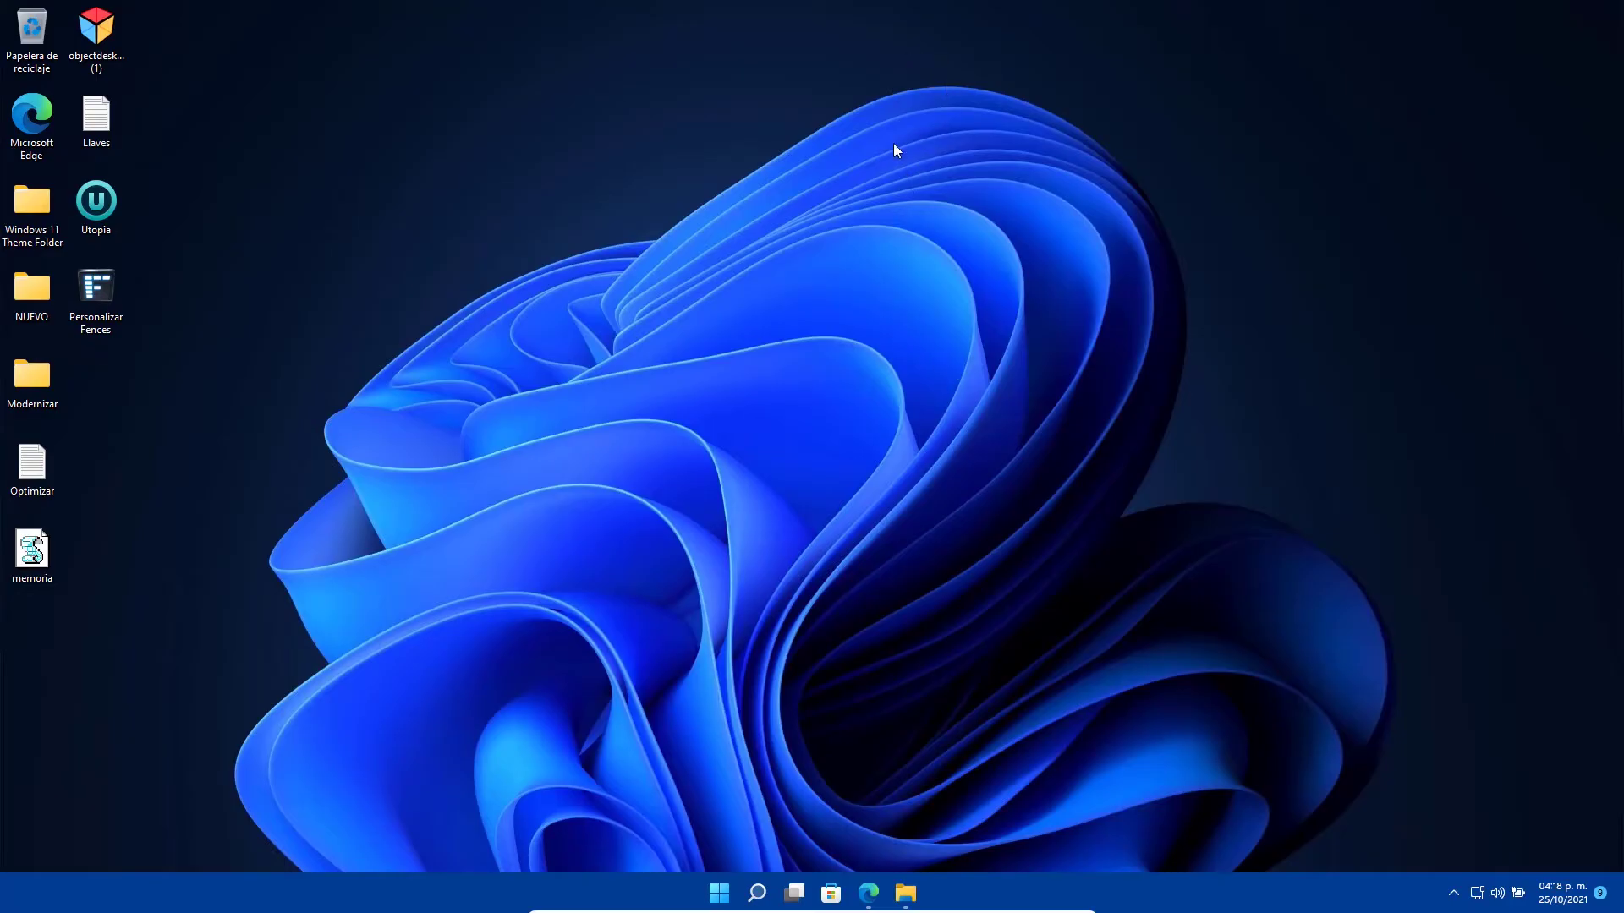
# - Create a wide fence across the upper middle of the desktop and title it "Programas de Windows 11"
pyautogui.moveTo(507, 124); pyautogui.dragTo(1059, 409)
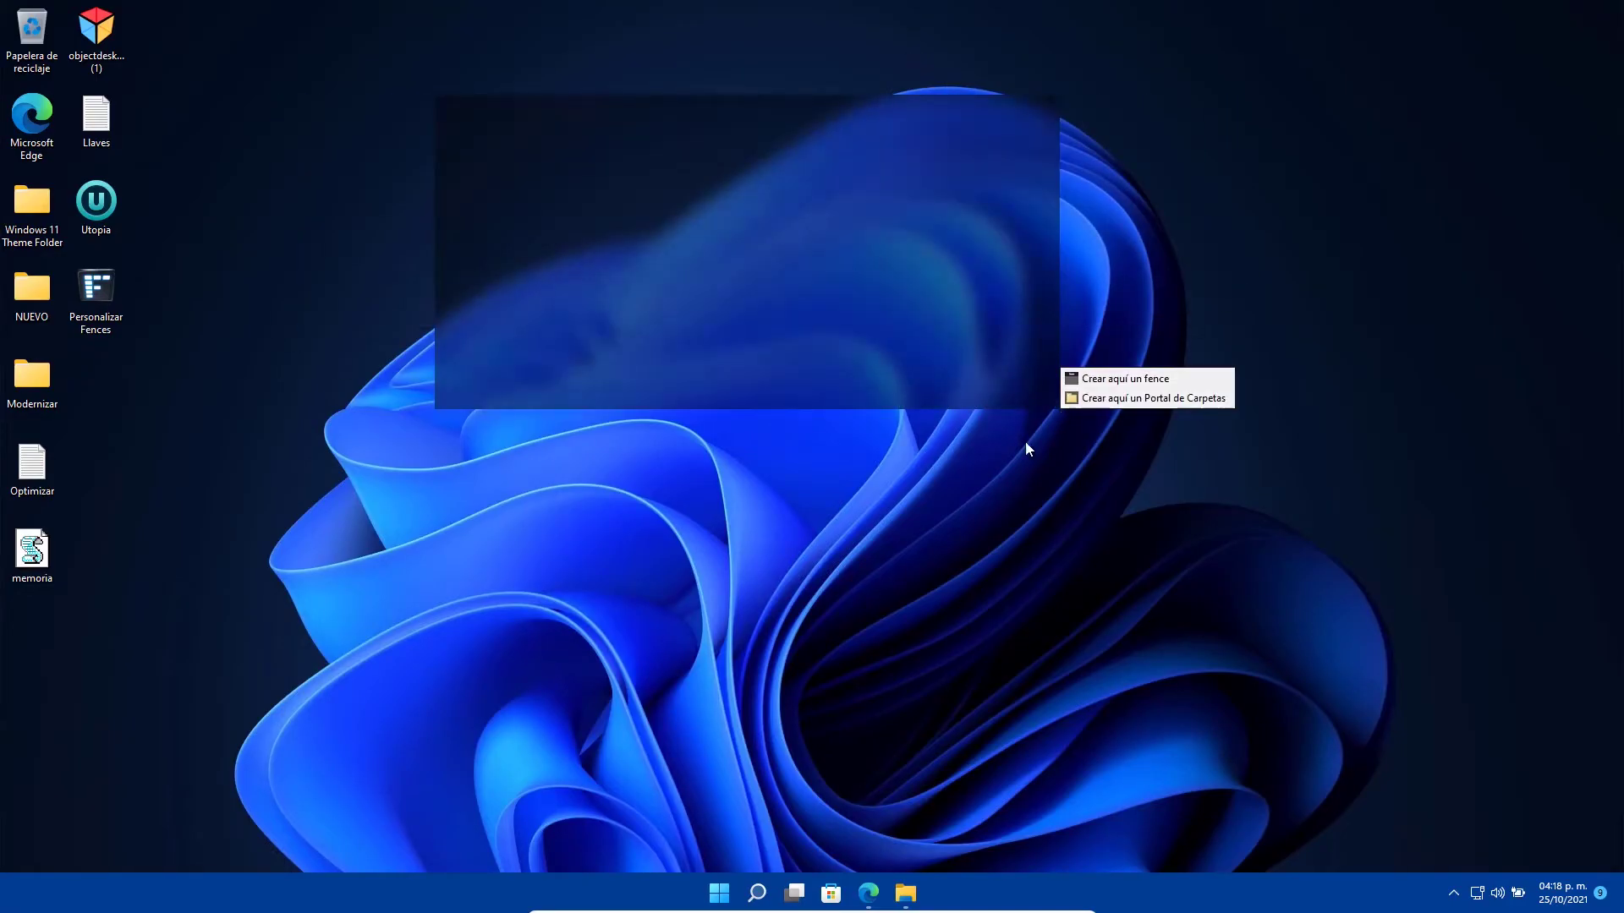
pyautogui.click(1045, 430)
pyautogui.moveTo(609, 89); pyautogui.dragTo(1326, 317)
pyautogui.click(1374, 293)
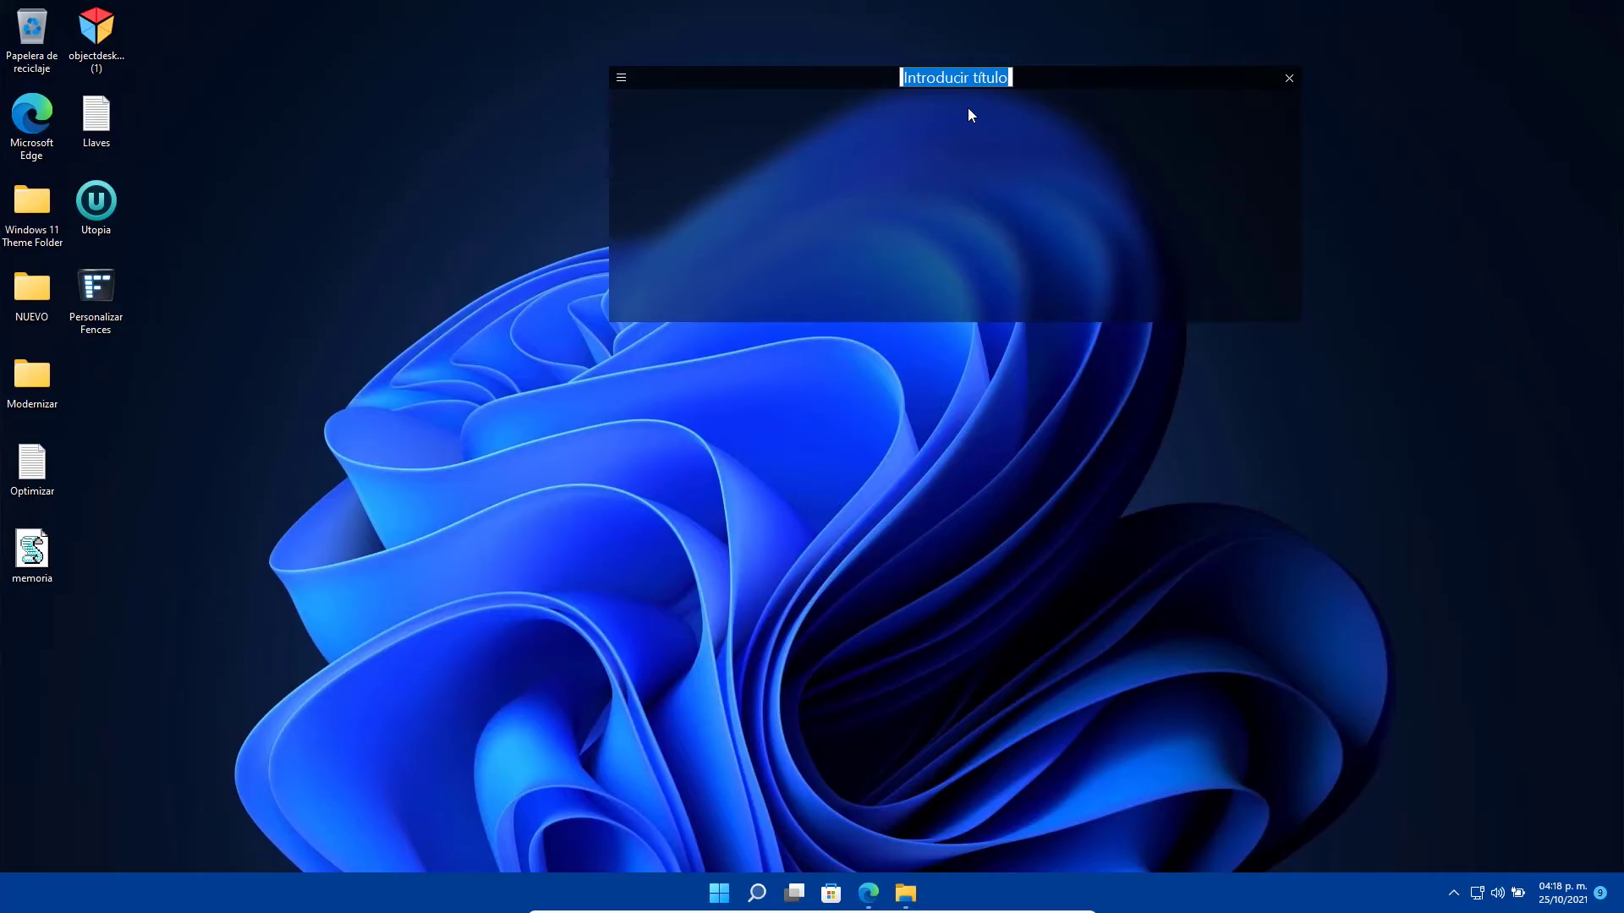
pyautogui.write('Programas de Windows 11')
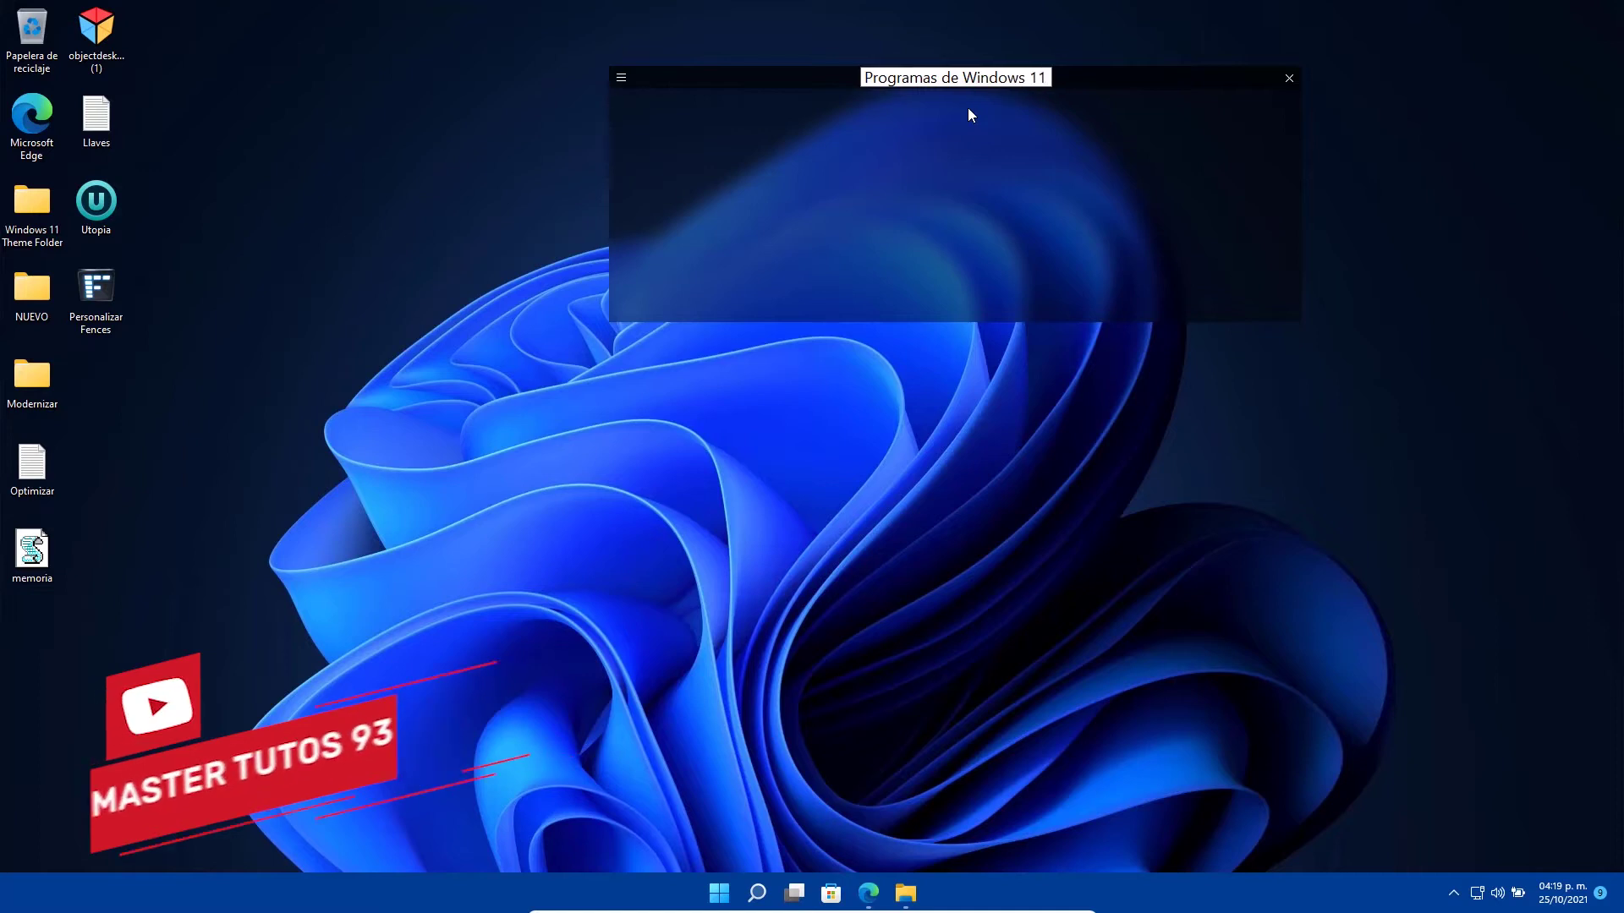
pyautogui.click(978, 382)
# - Move the Utopia, Microsoft Edge and objectdesktop_setup (1) icons from the desktop into the "Programas de Windows 11" fence
pyautogui.moveTo(94, 203); pyautogui.dragTo(734, 149)
pyautogui.moveTo(41, 134); pyautogui.dragTo(744, 160)
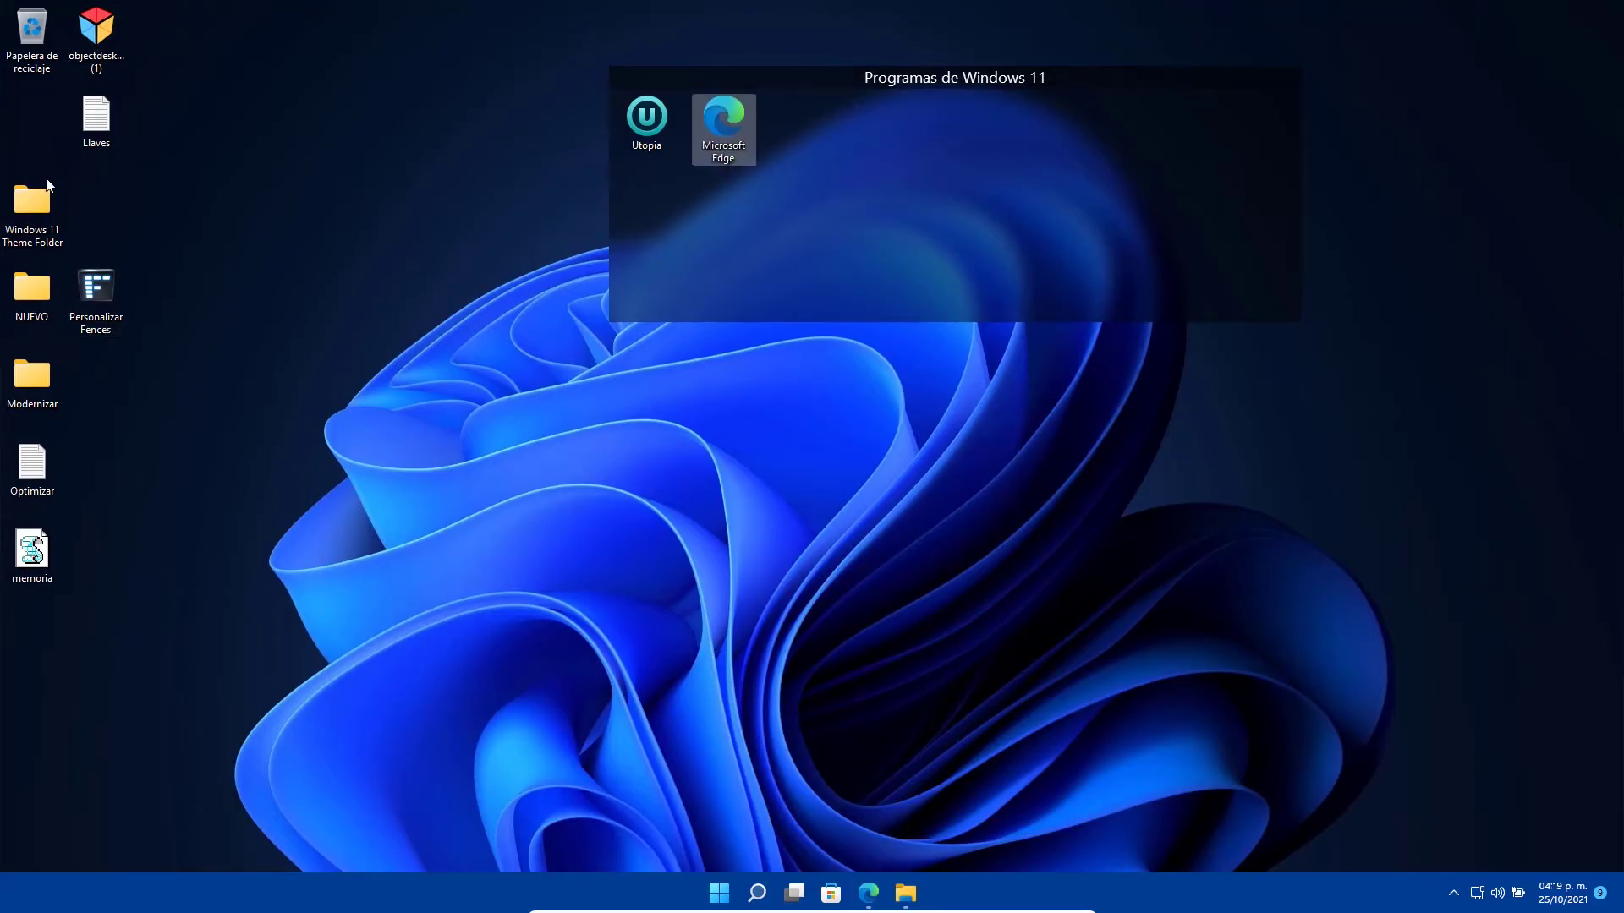
pyautogui.moveTo(96, 30); pyautogui.dragTo(846, 148)
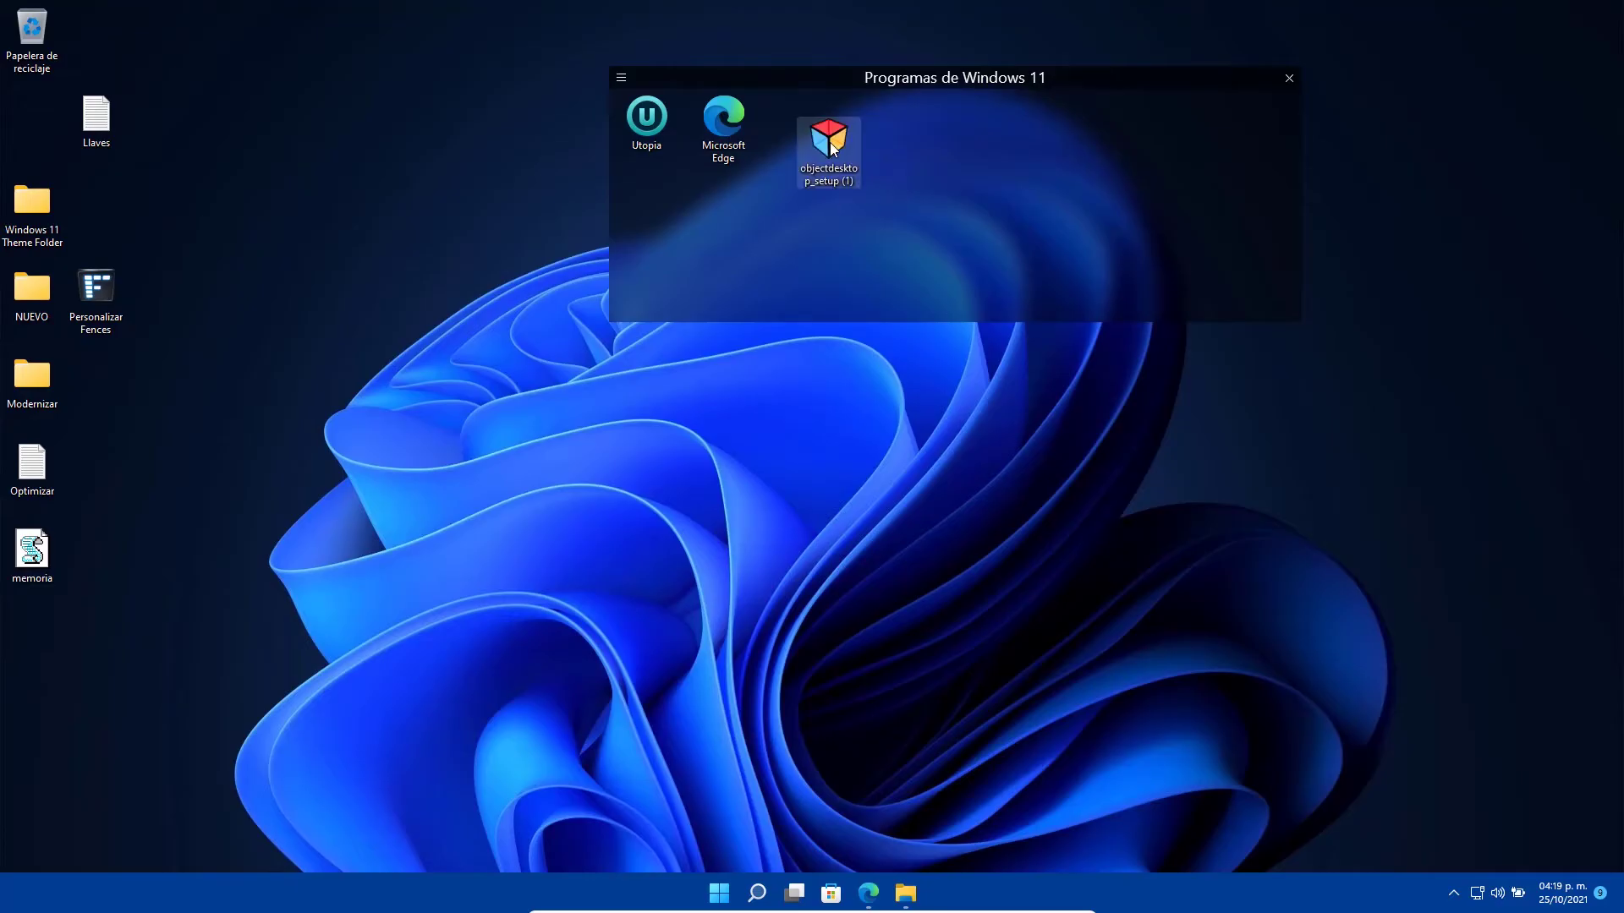
# - Move the Personalizar Fences icon into the "Programas de Windows 11" fence, shrink the fence around its four icons, and place it in the desktop's upper-right corner
pyautogui.moveTo(109, 306); pyautogui.dragTo(896, 157)
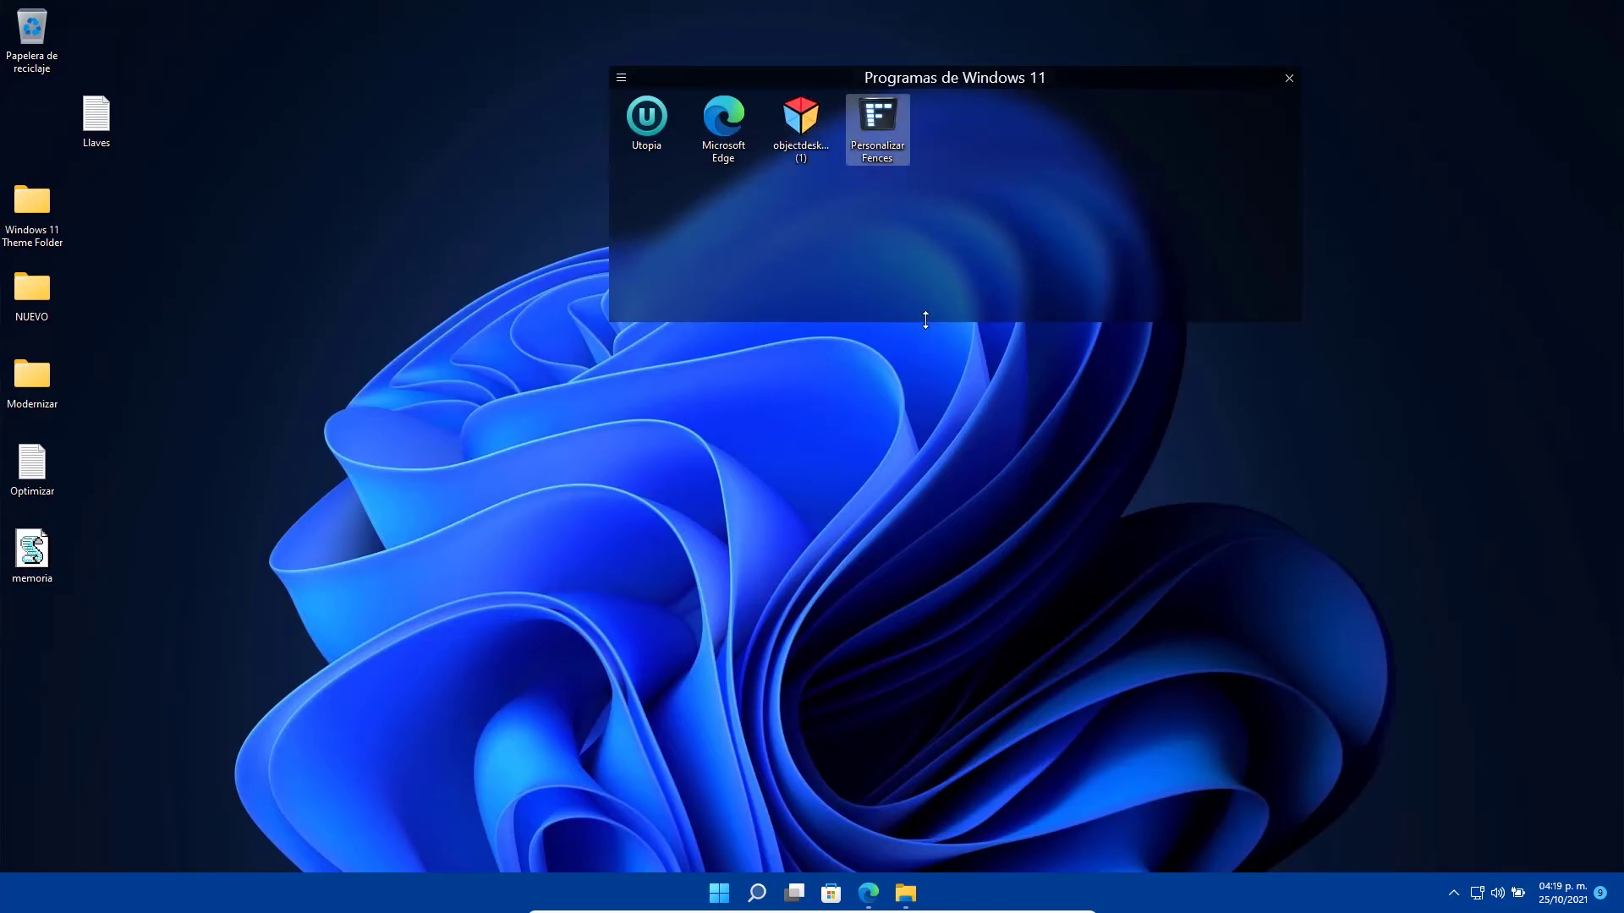
pyautogui.moveTo(926, 320); pyautogui.dragTo(927, 191)
pyautogui.moveTo(1302, 152); pyautogui.dragTo(949, 135)
pyautogui.moveTo(782, 89); pyautogui.dragTo(1452, 24)
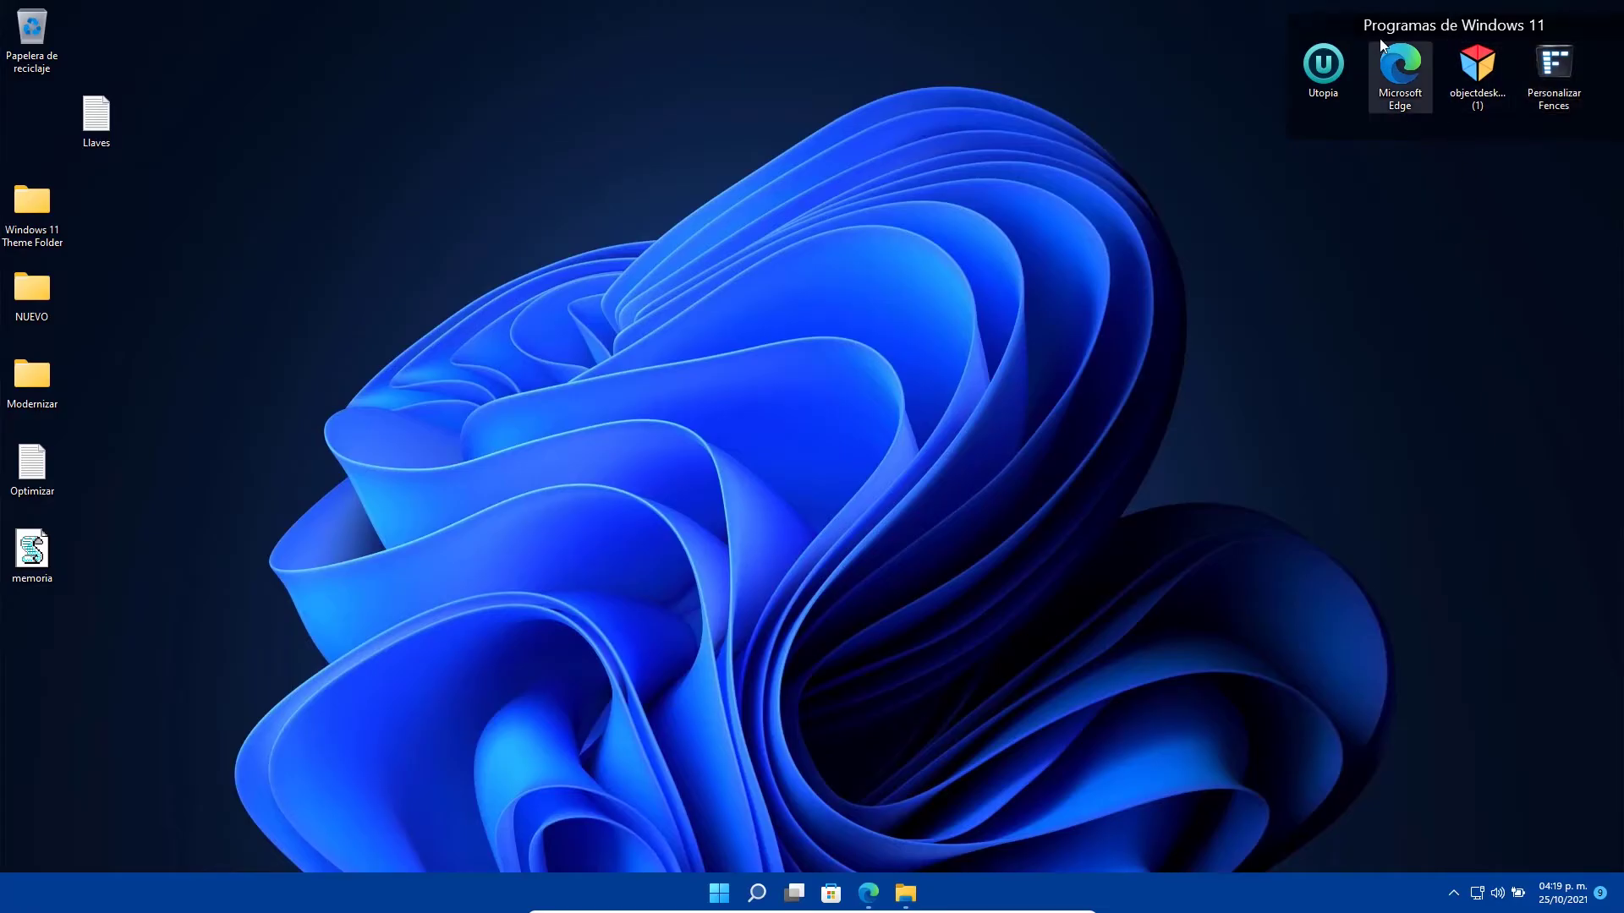
# - Hide all desktop icons and the fence with quick-hide, reveal them, and hide them again
pyautogui.doubleClick(1405, 269)
pyautogui.click(894, 476)
pyautogui.doubleClick(1321, 229)
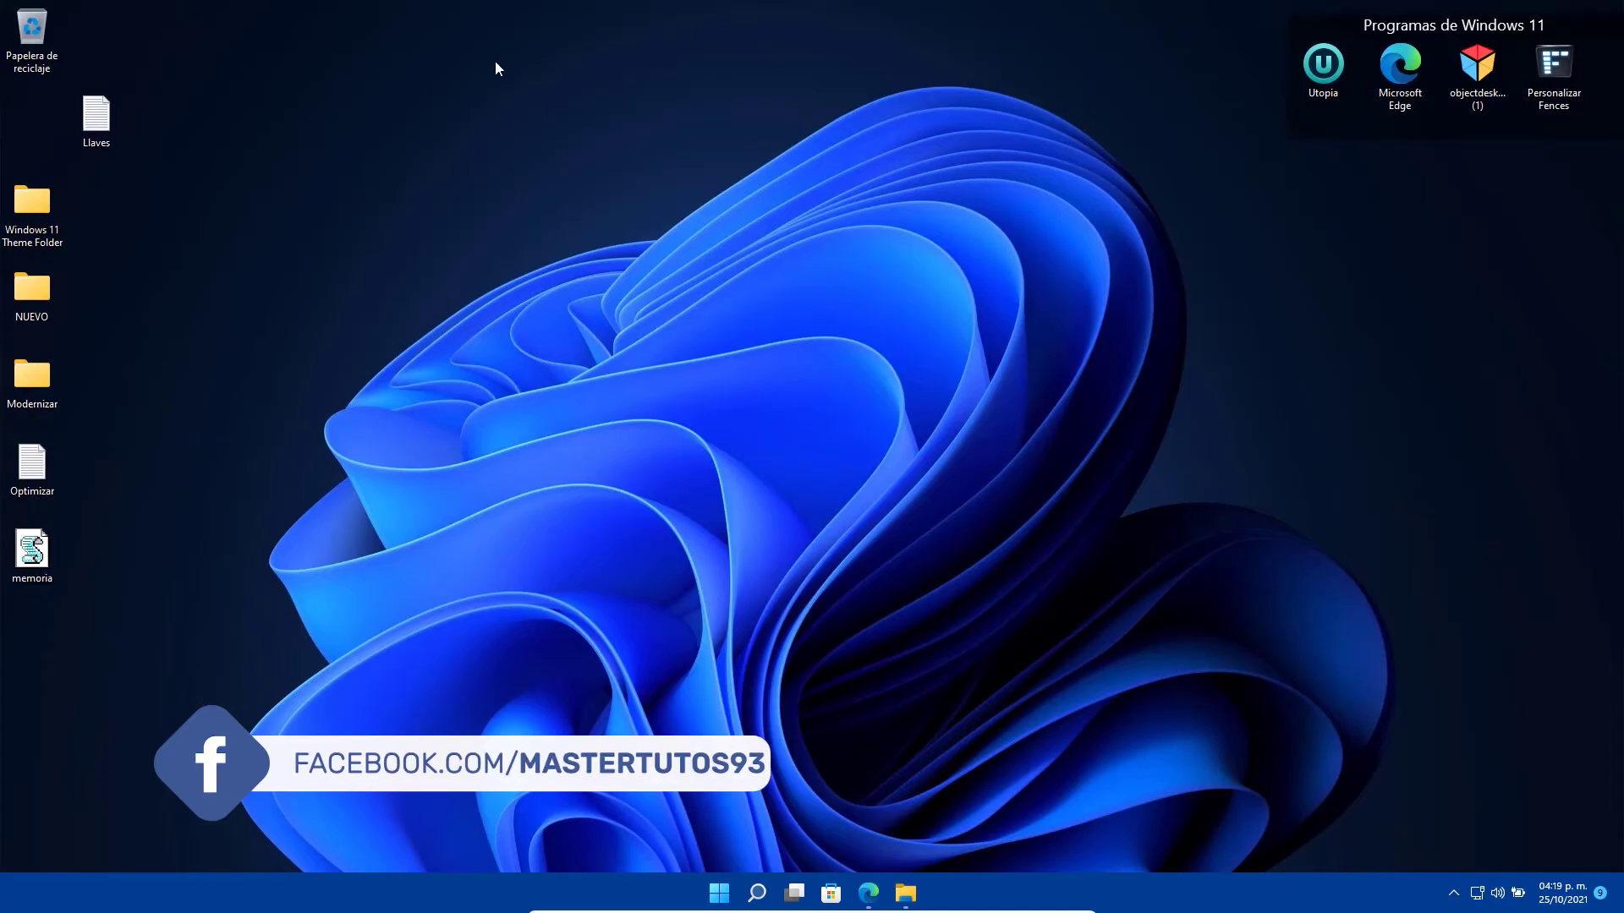
pyautogui.doubleClick(1260, 188)
pyautogui.click(912, 485)
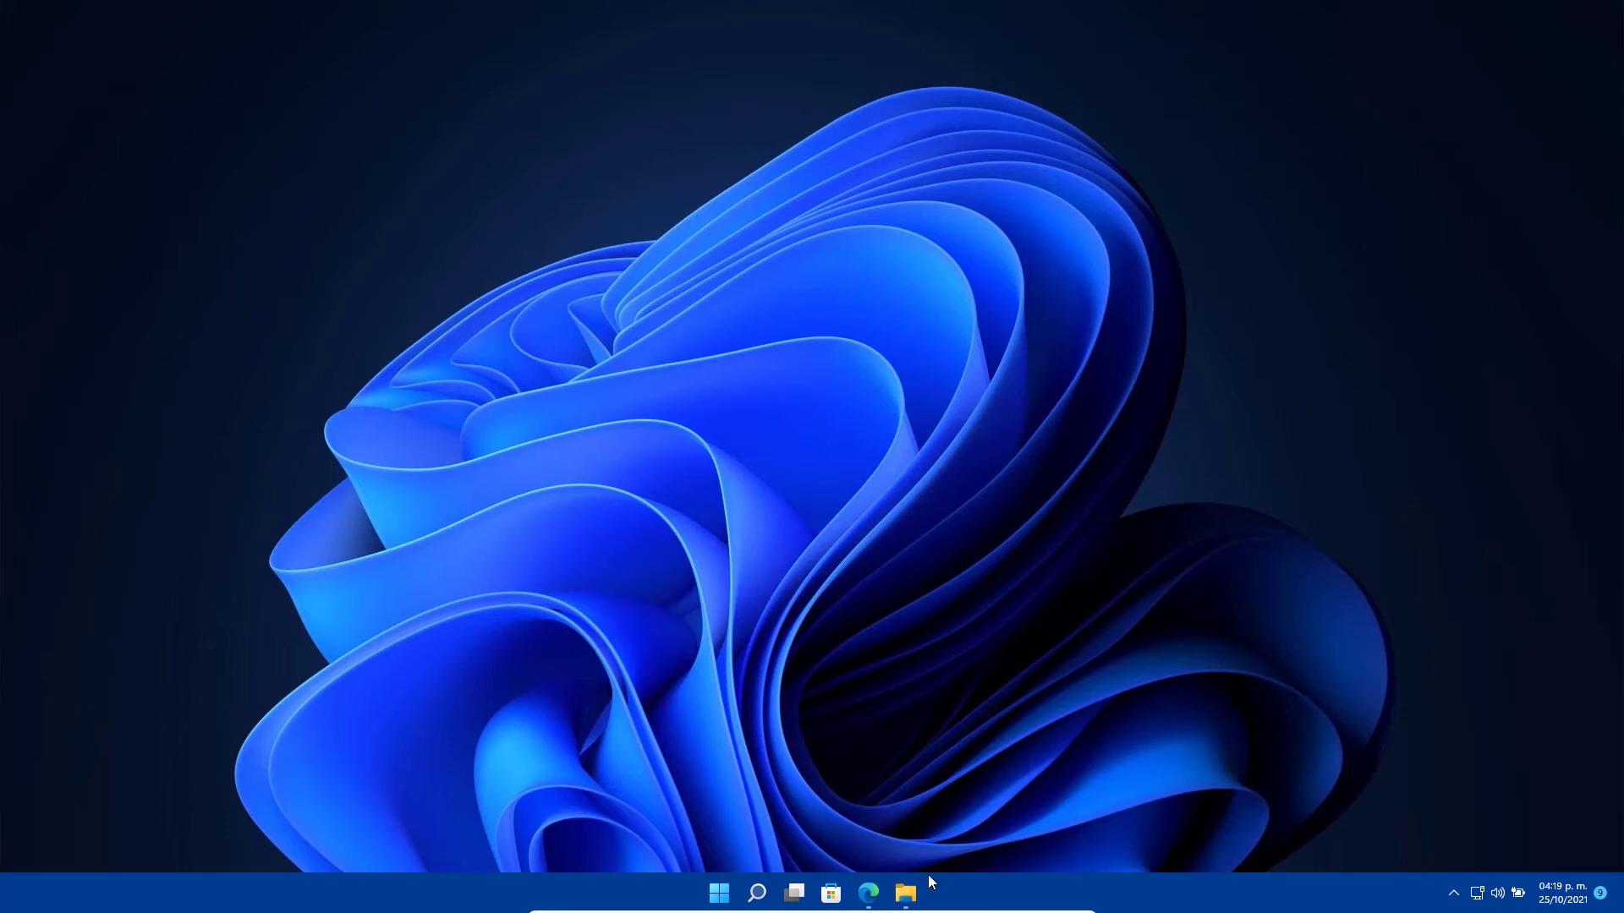
# - Check the desktop context menu and the Start menu while the icons are hidden, and reveal the icons again
pyautogui.rightClick(696, 435)
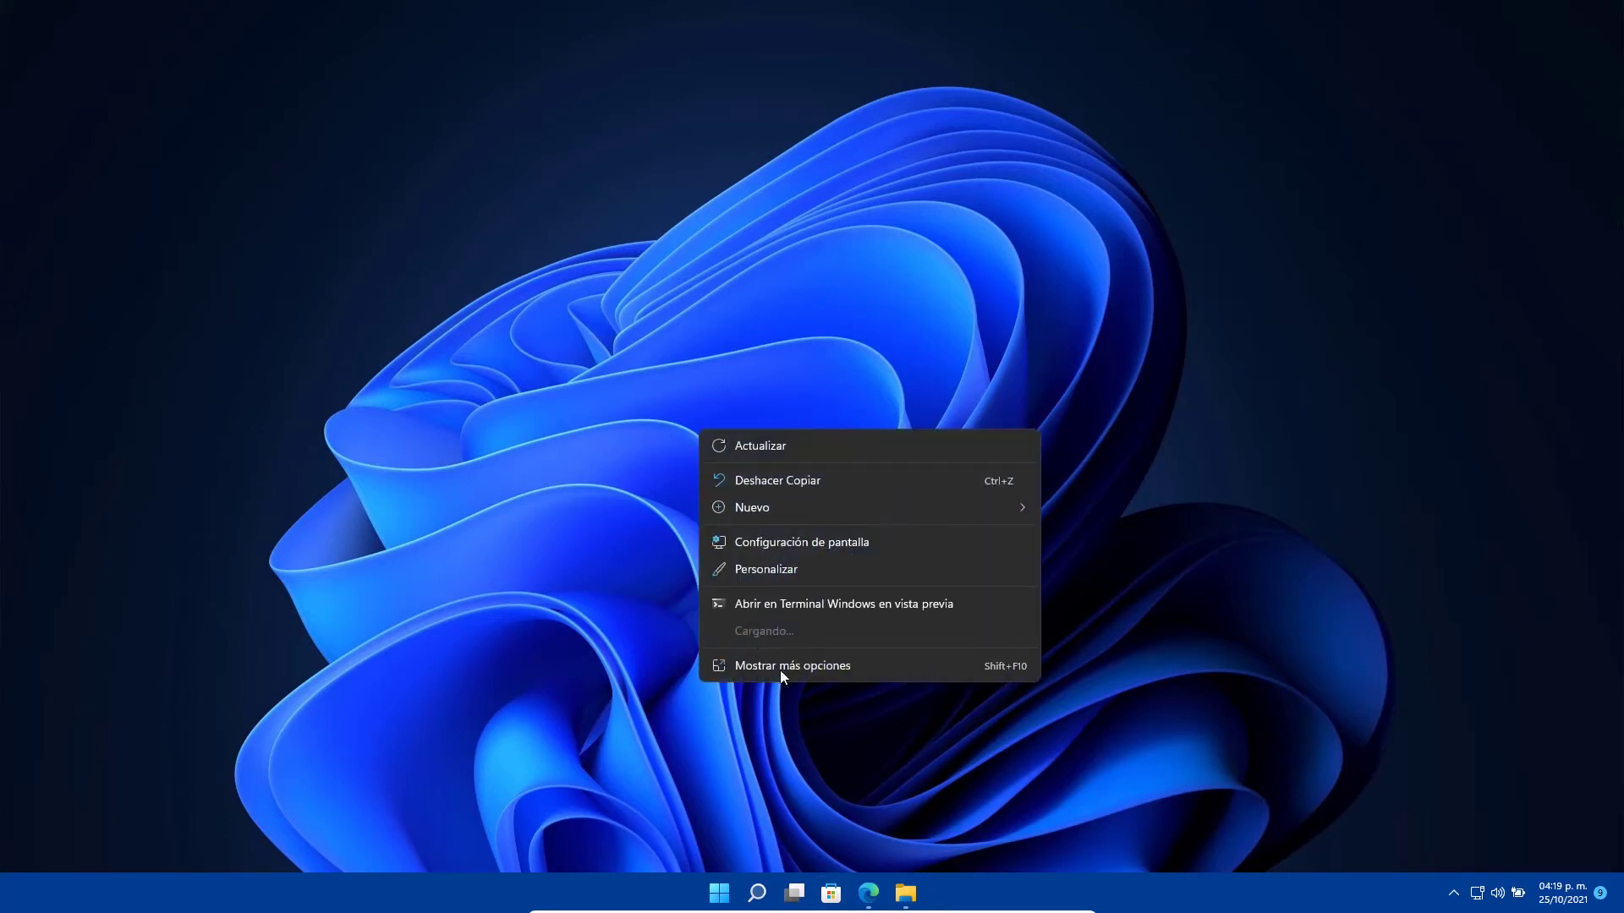
pyautogui.click(719, 894)
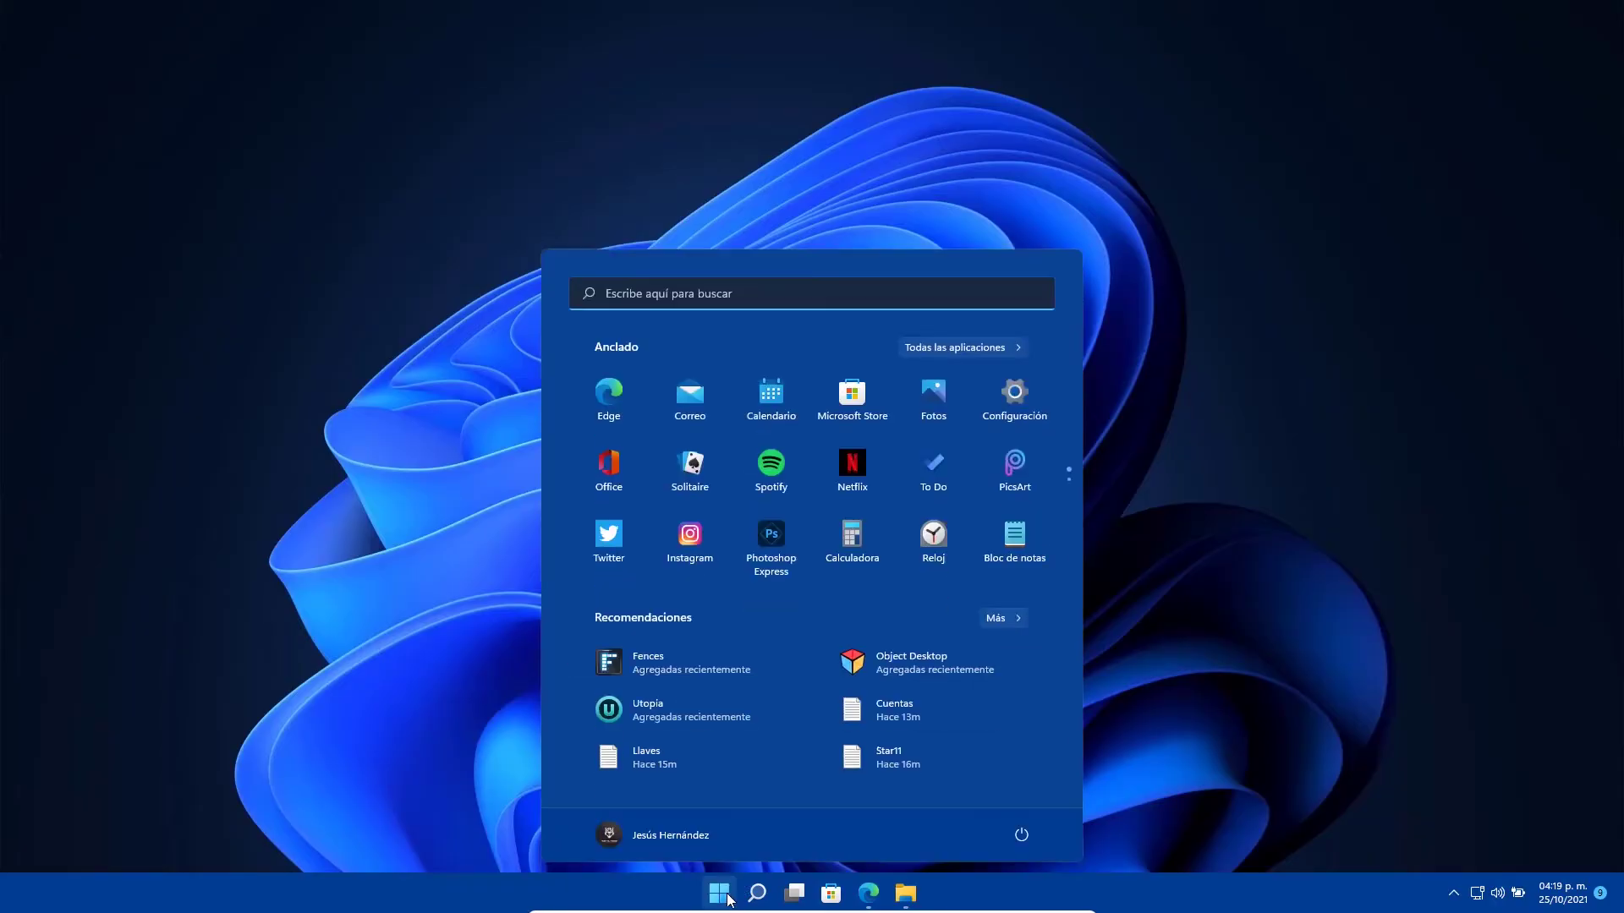
pyautogui.click(304, 380)
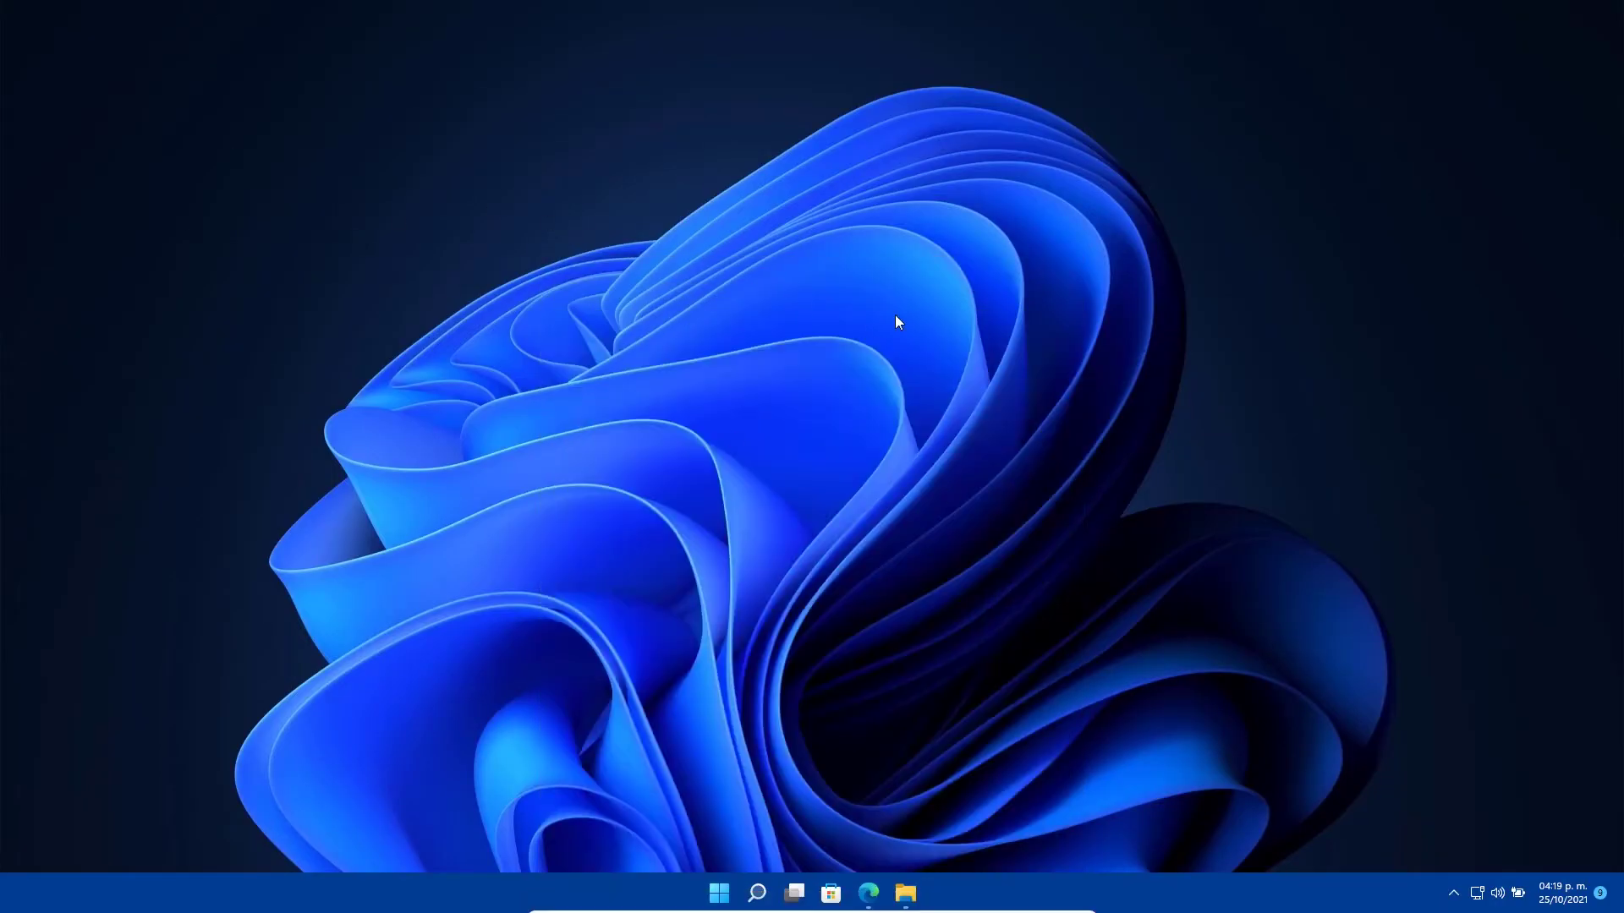
pyautogui.doubleClick(863, 338)
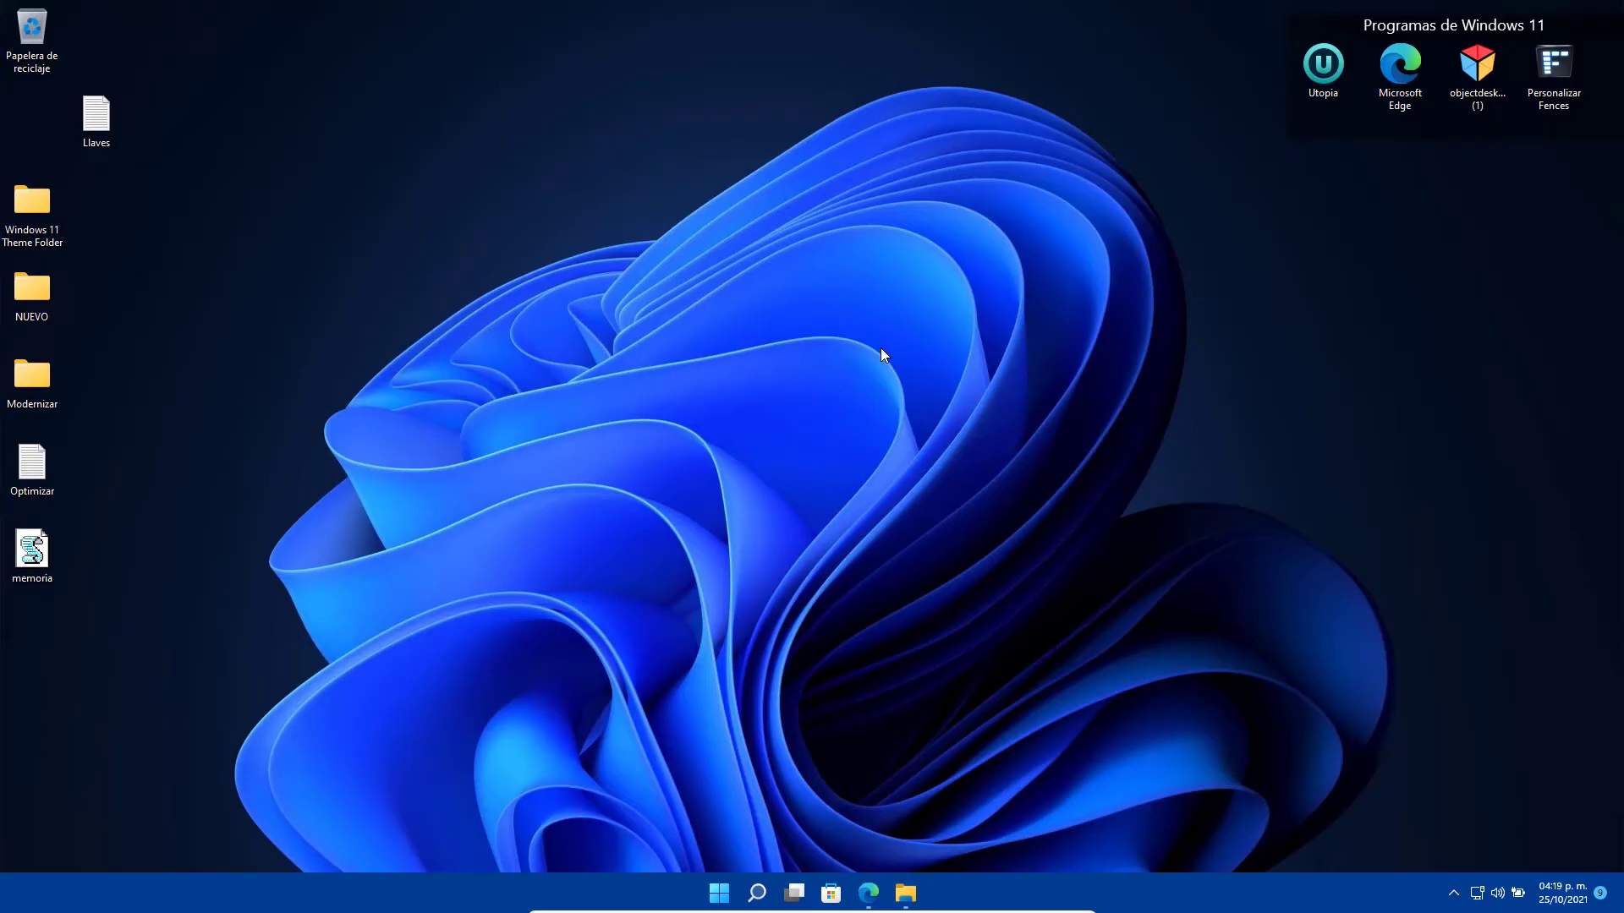
# - Hide the desktop icons and the fence once more with quick-hide and bring them back
pyautogui.doubleClick(881, 347)
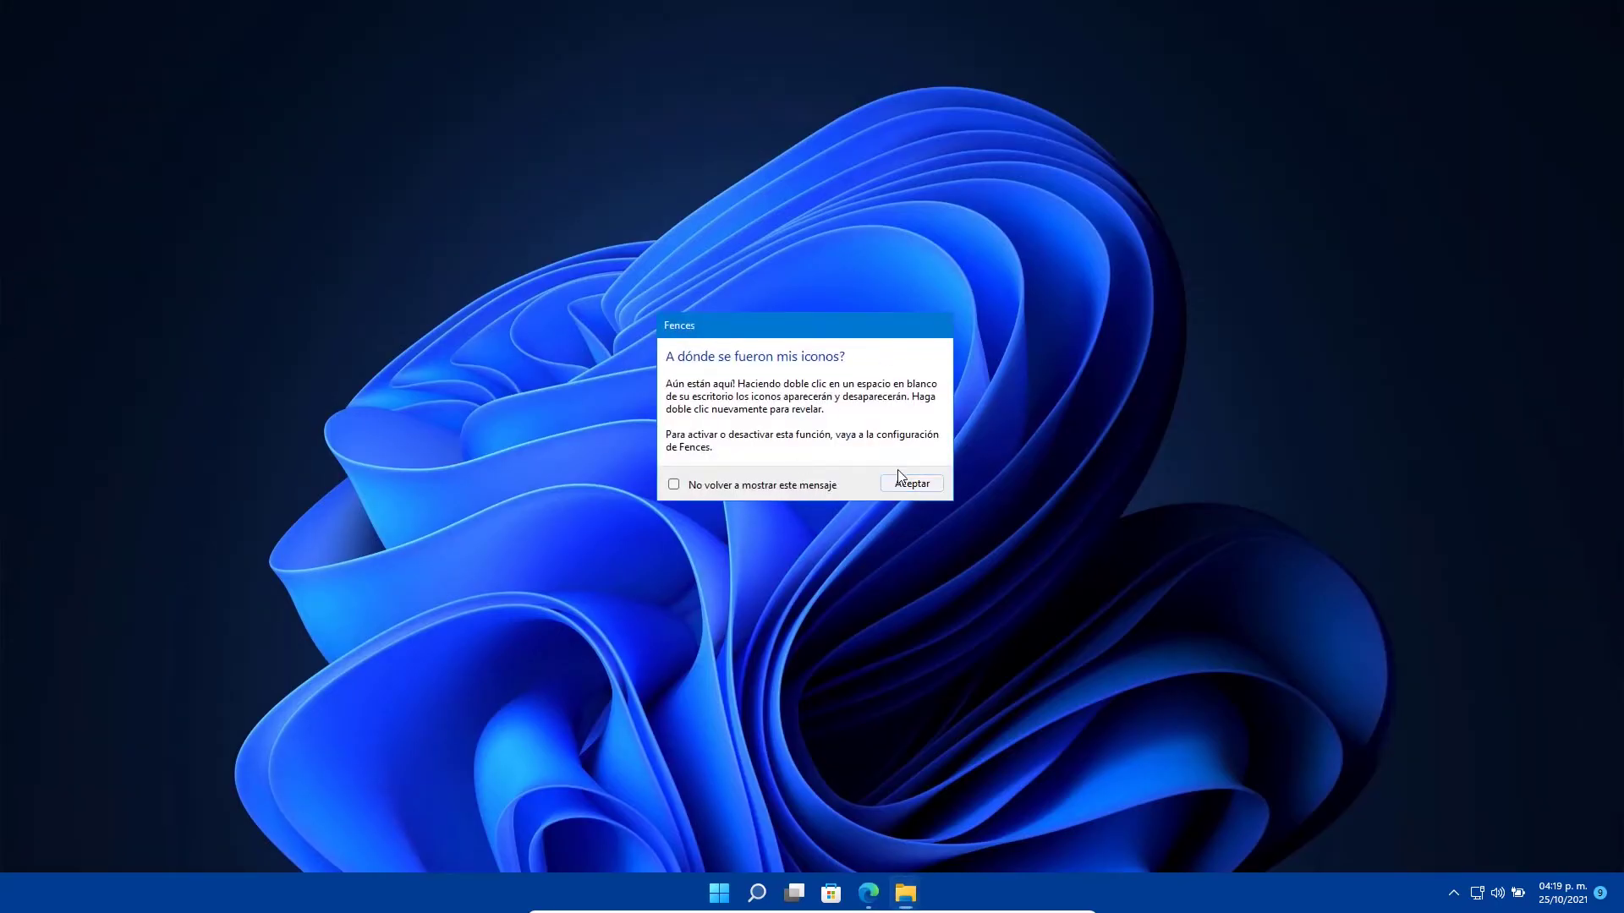
pyautogui.click(909, 480)
pyautogui.doubleClick(888, 337)
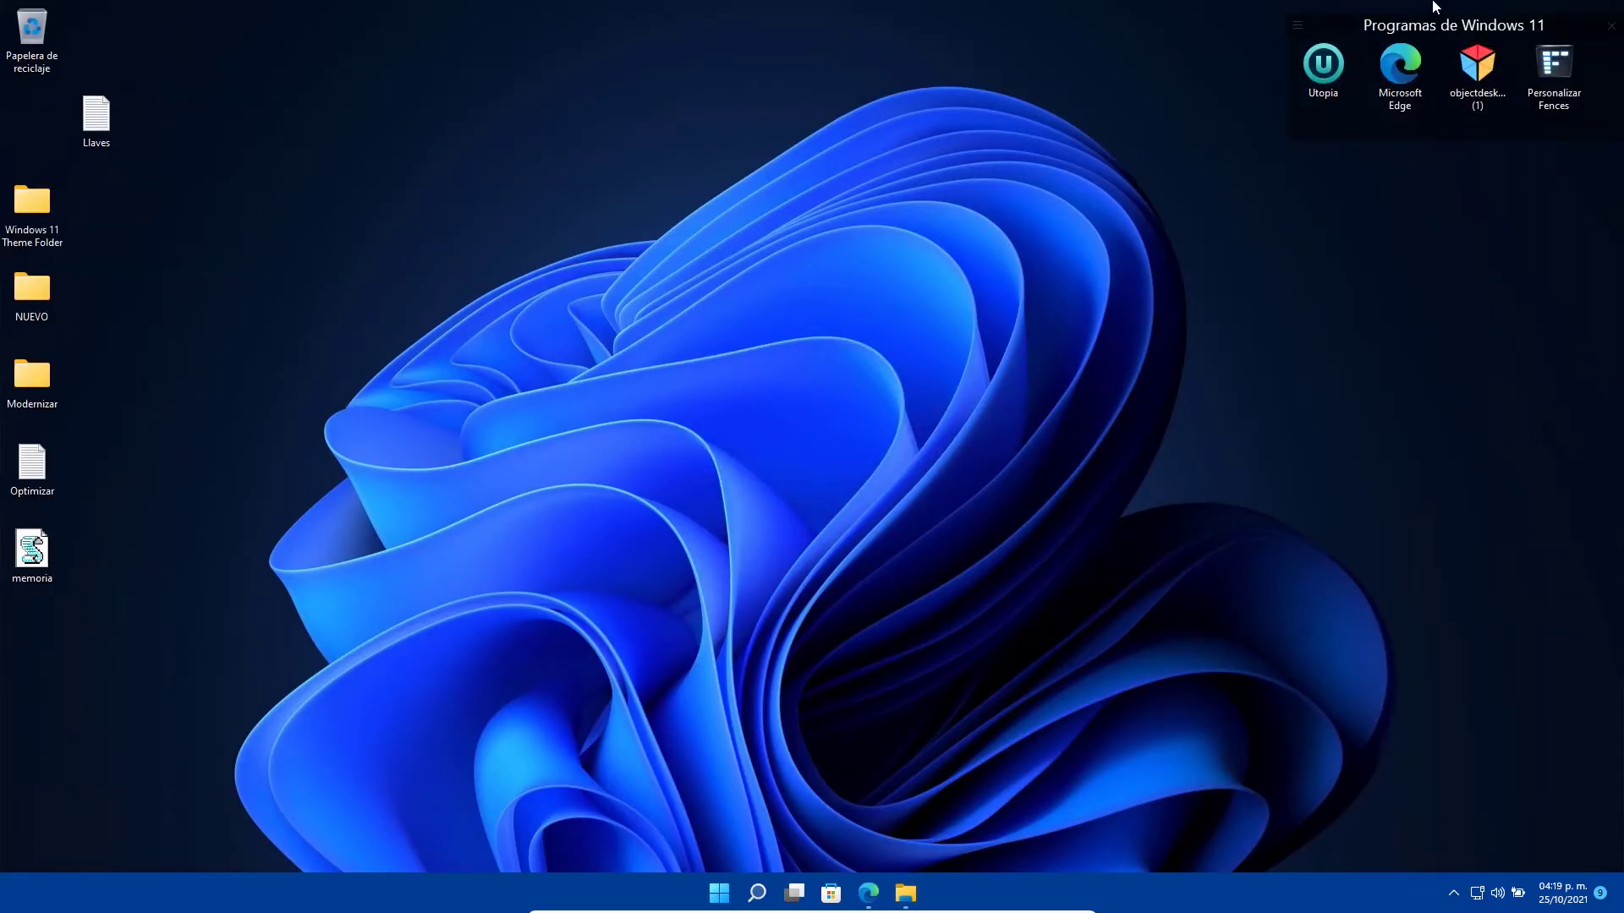
# - Set the opacity of the "Programas de Windows 11" fence to 60%
pyautogui.click(1300, 28)
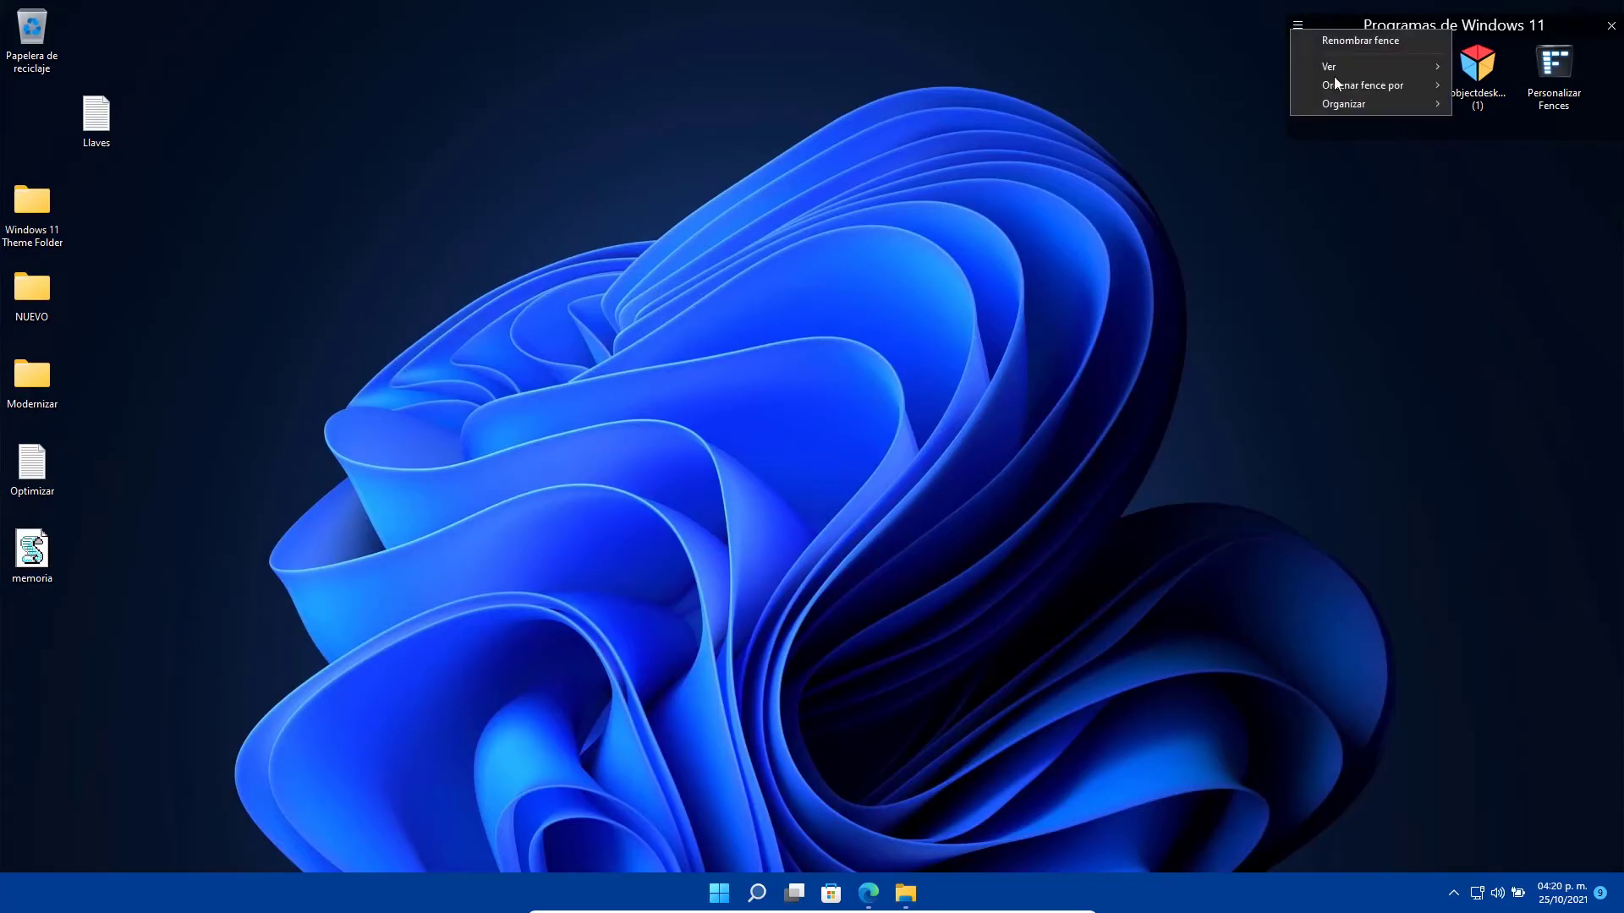
pyautogui.moveTo(1342, 67)
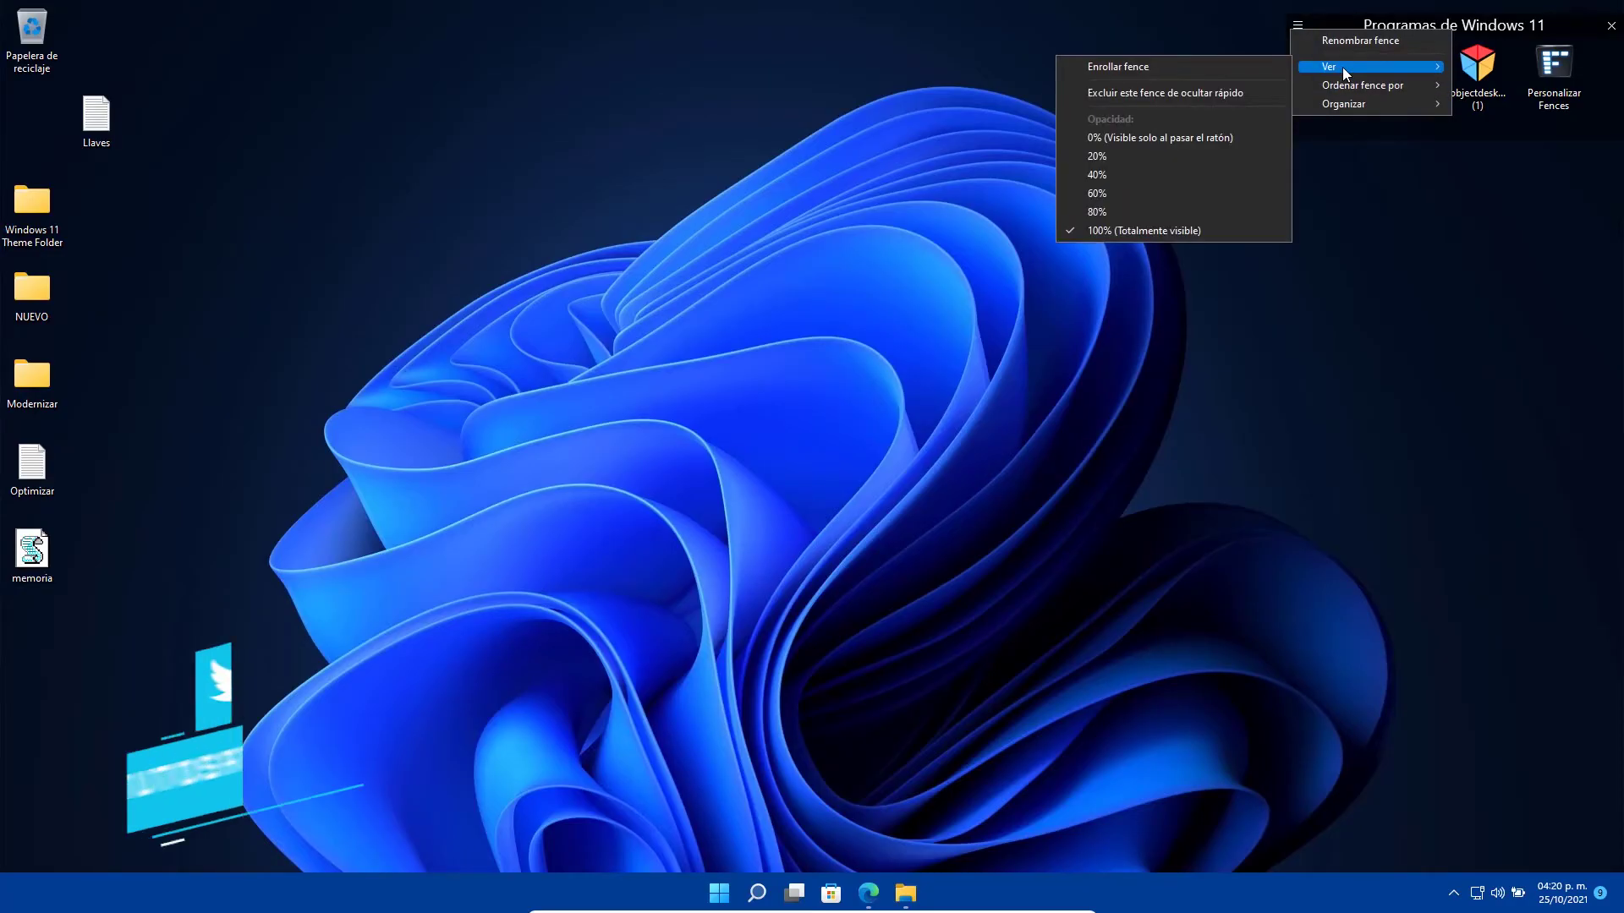
pyautogui.click(1140, 193)
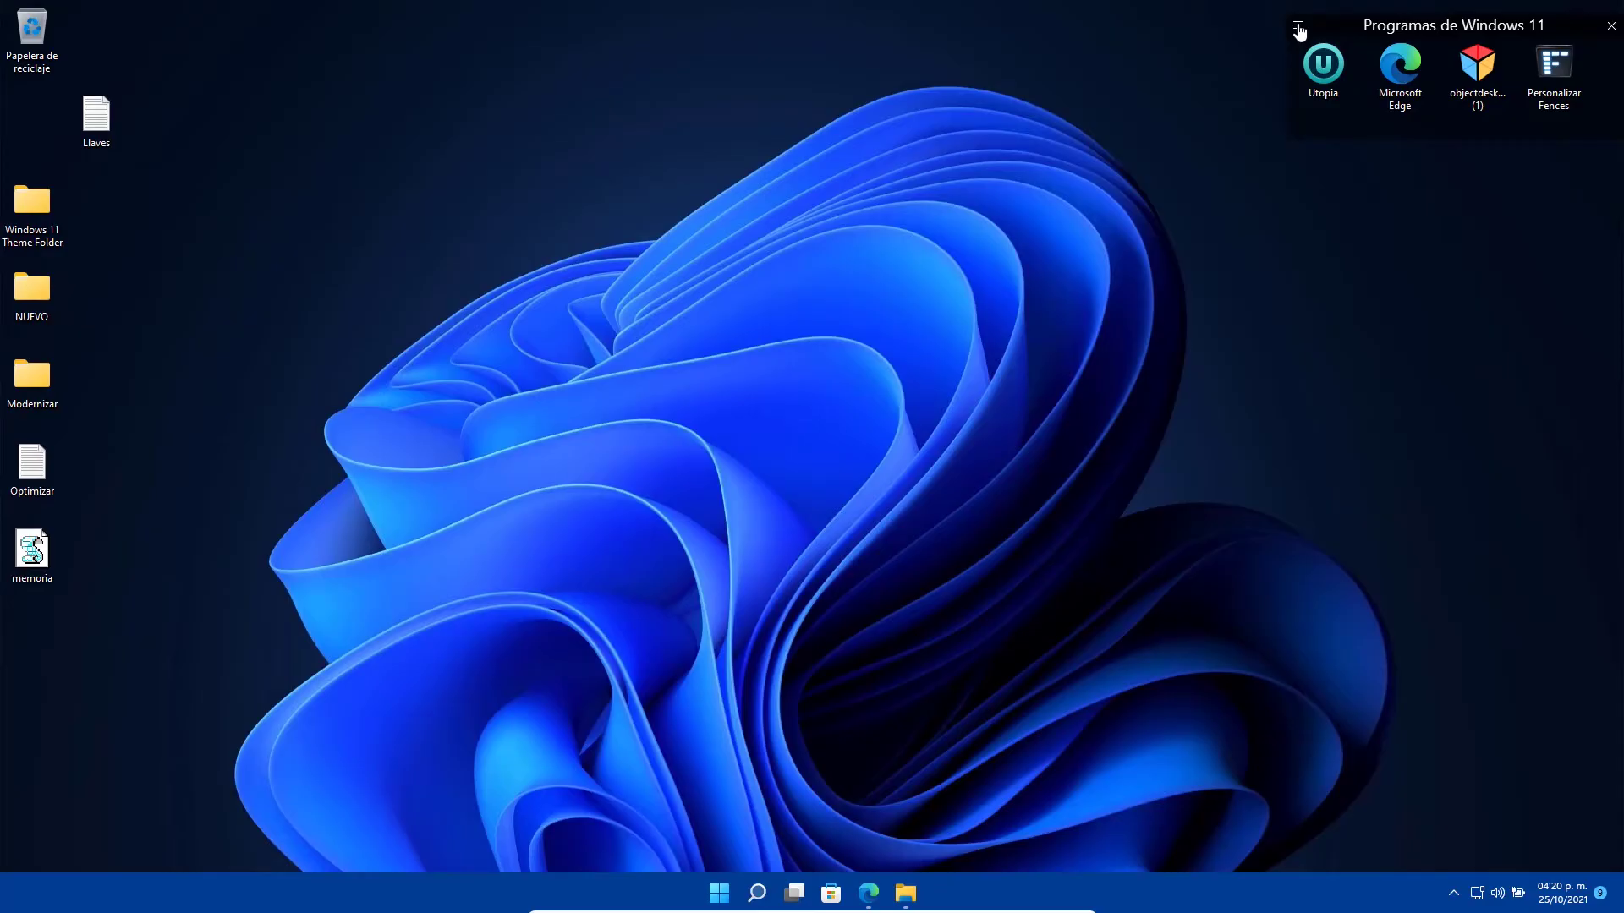
# - Set the opacity of the "Programas de Windows 11" fence to 80%
pyautogui.click(1299, 27)
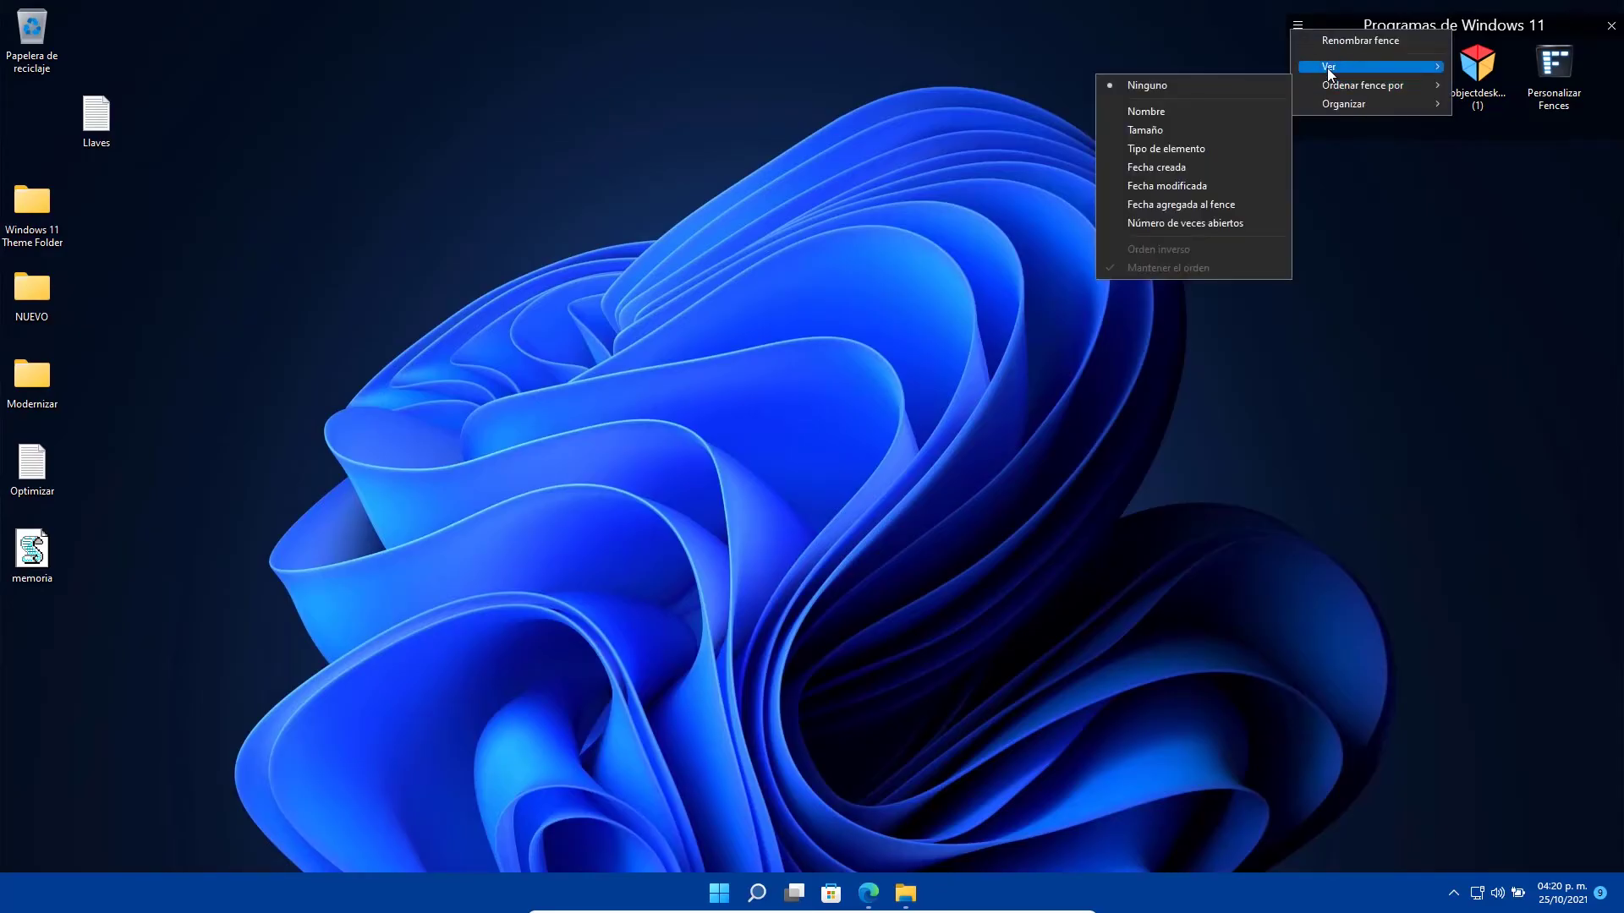
pyautogui.moveTo(1328, 71)
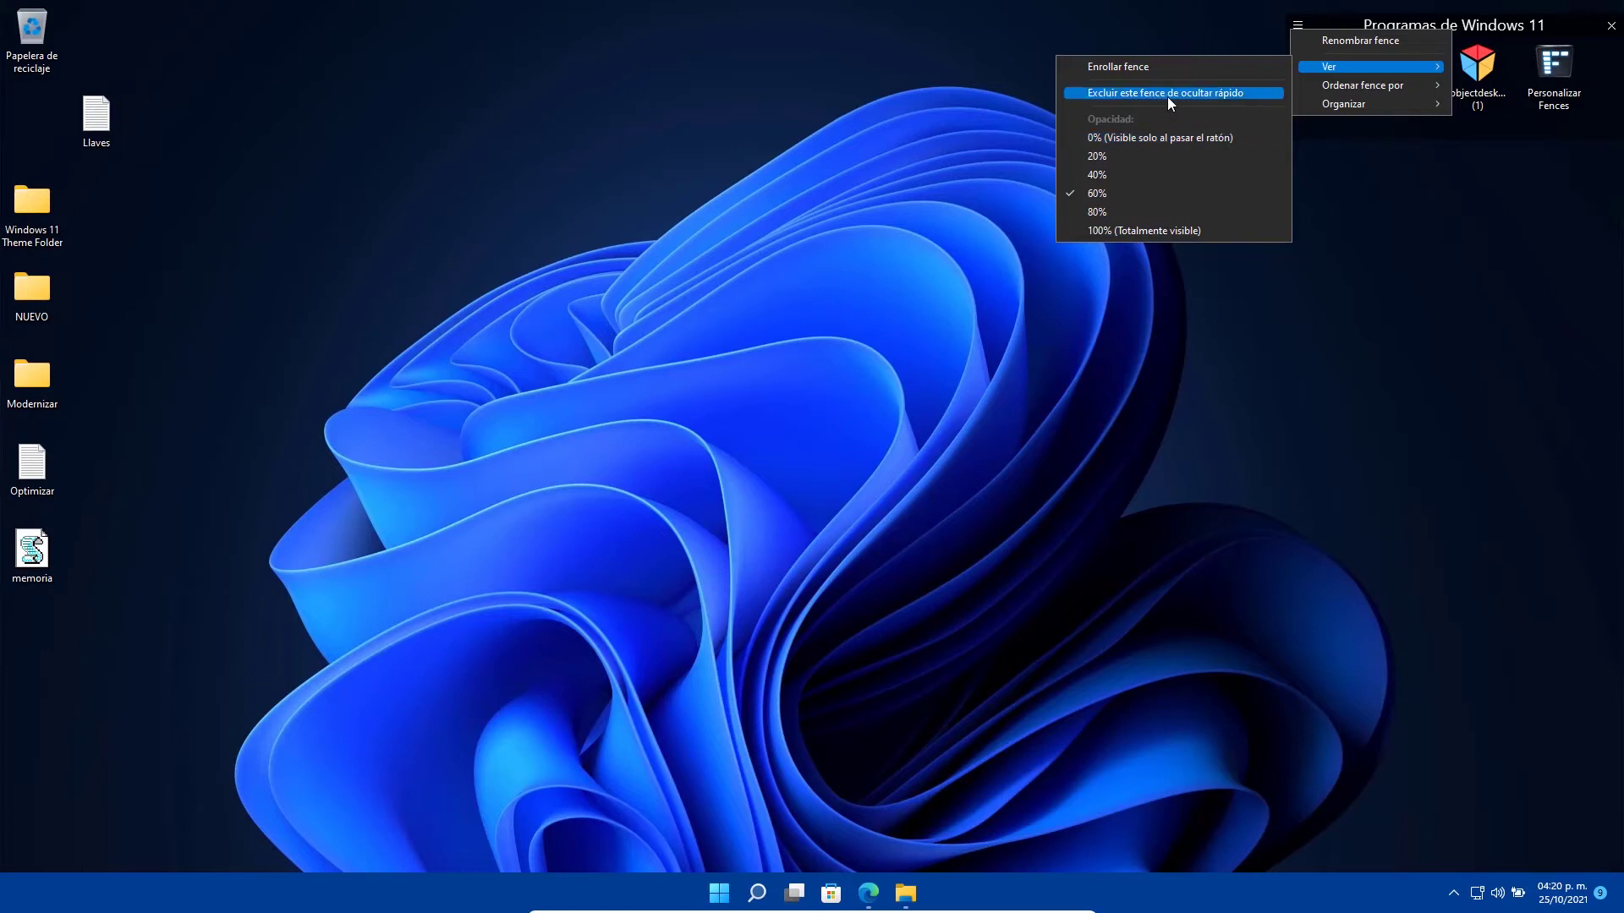
pyautogui.click(1117, 213)
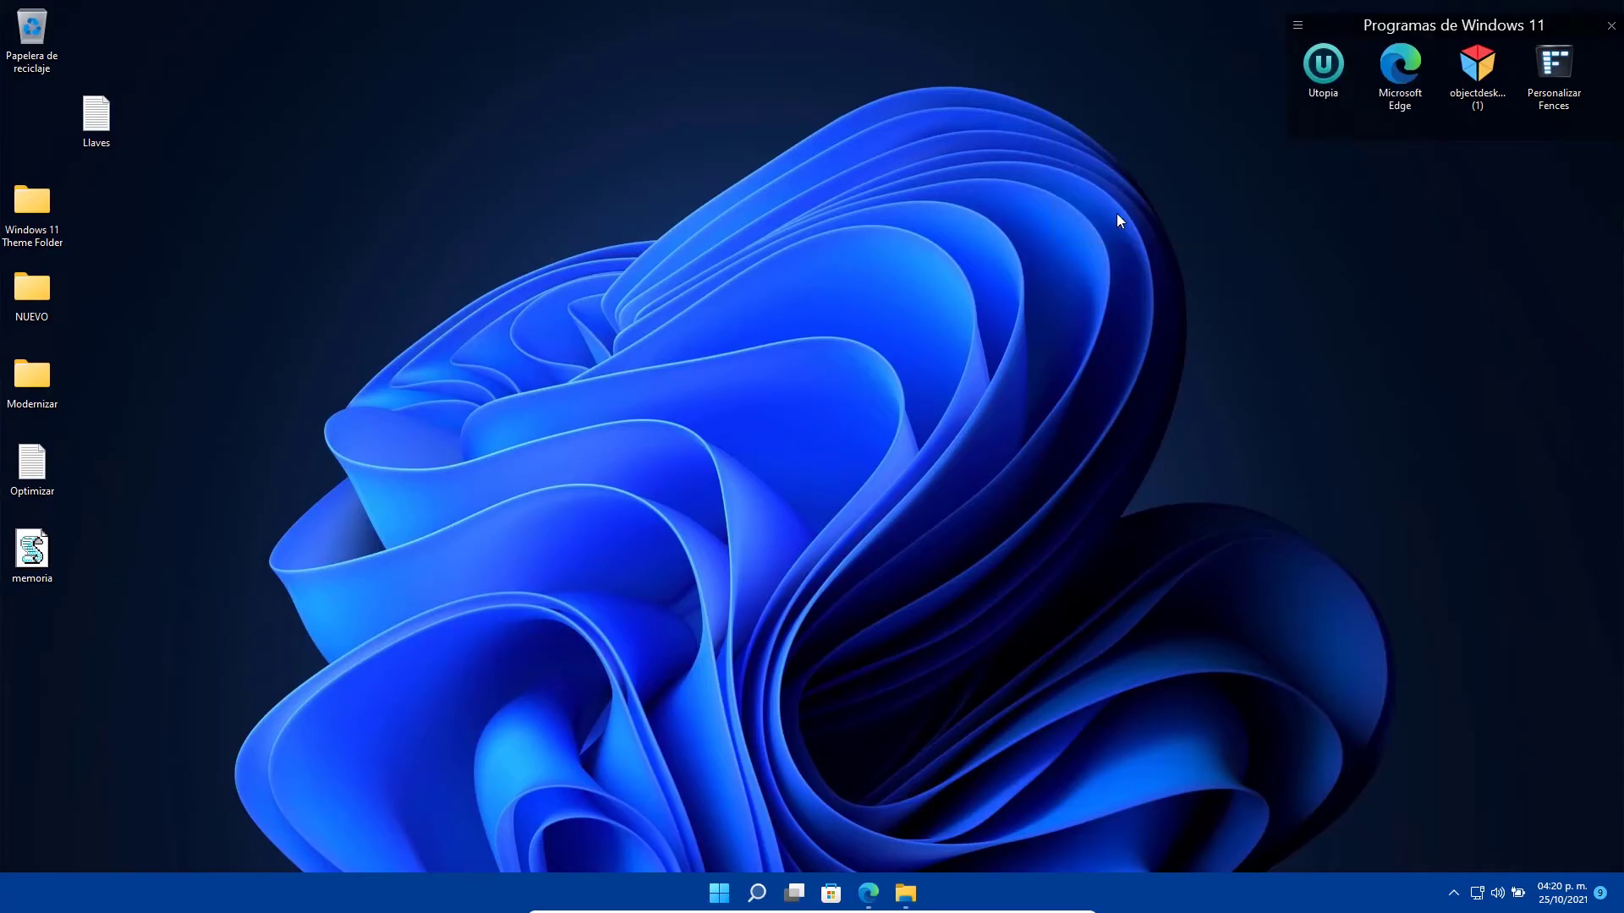
# - Turn on the roll-up option (Enrollar fence) for the "Programas de Windows 11" fence
pyautogui.click(1298, 26)
pyautogui.click(1322, 41)
pyautogui.click(1296, 39)
pyautogui.click(1296, 32)
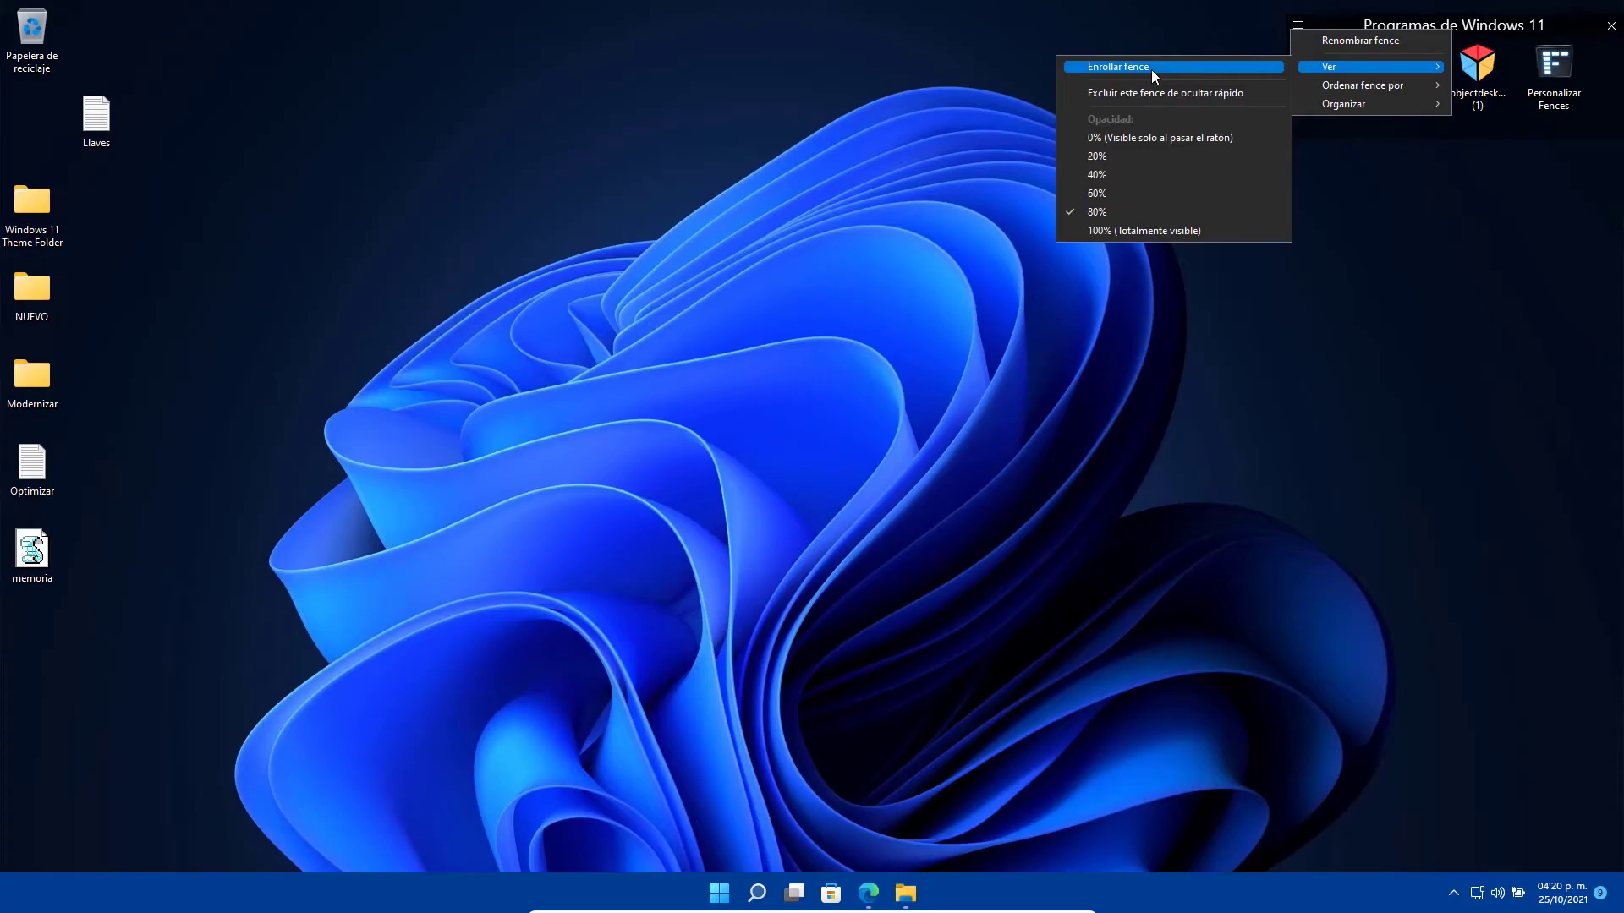
pyautogui.click(1150, 69)
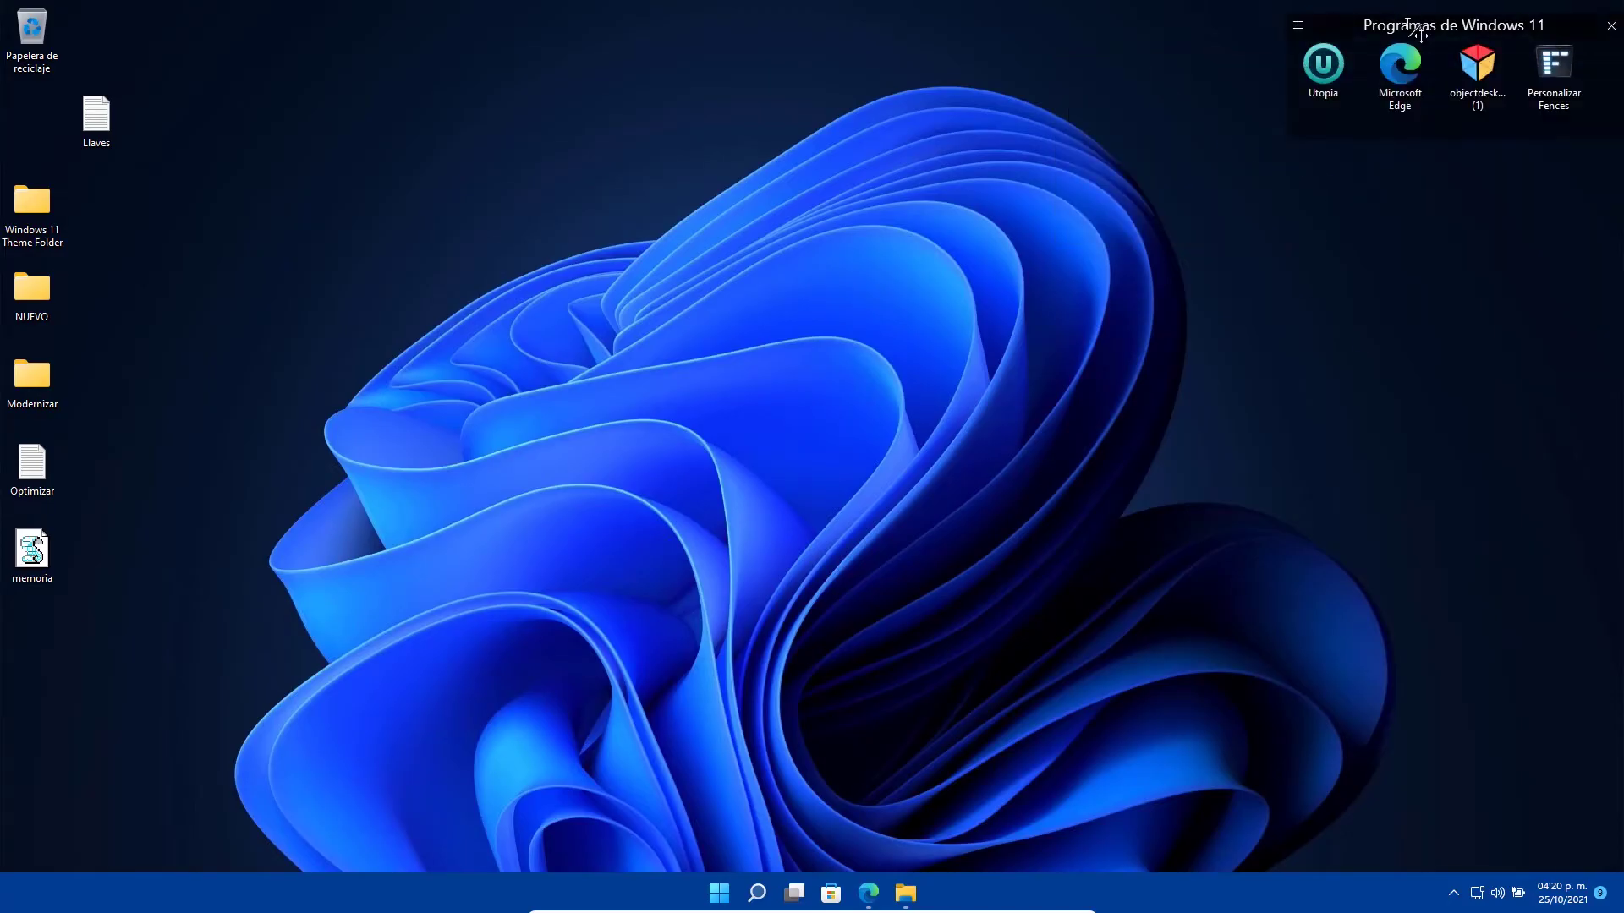
# - Preview the contents of the rolled-up "Programas de Windows 11" fence from its title
pyautogui.click(96, 118)
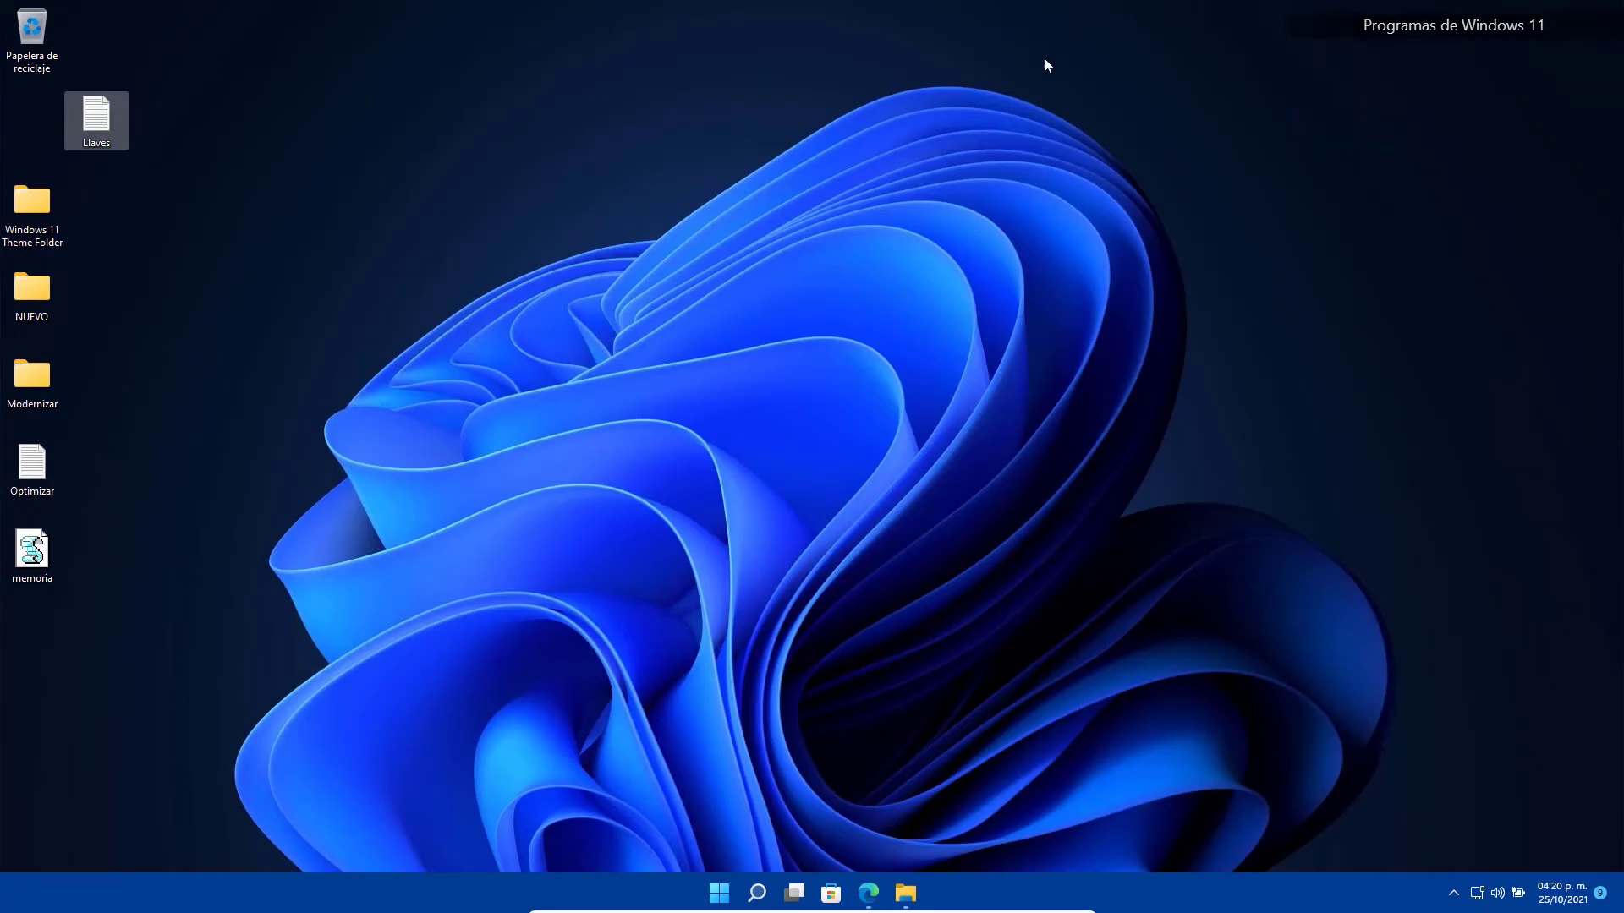
pyautogui.moveTo(1382, 34)
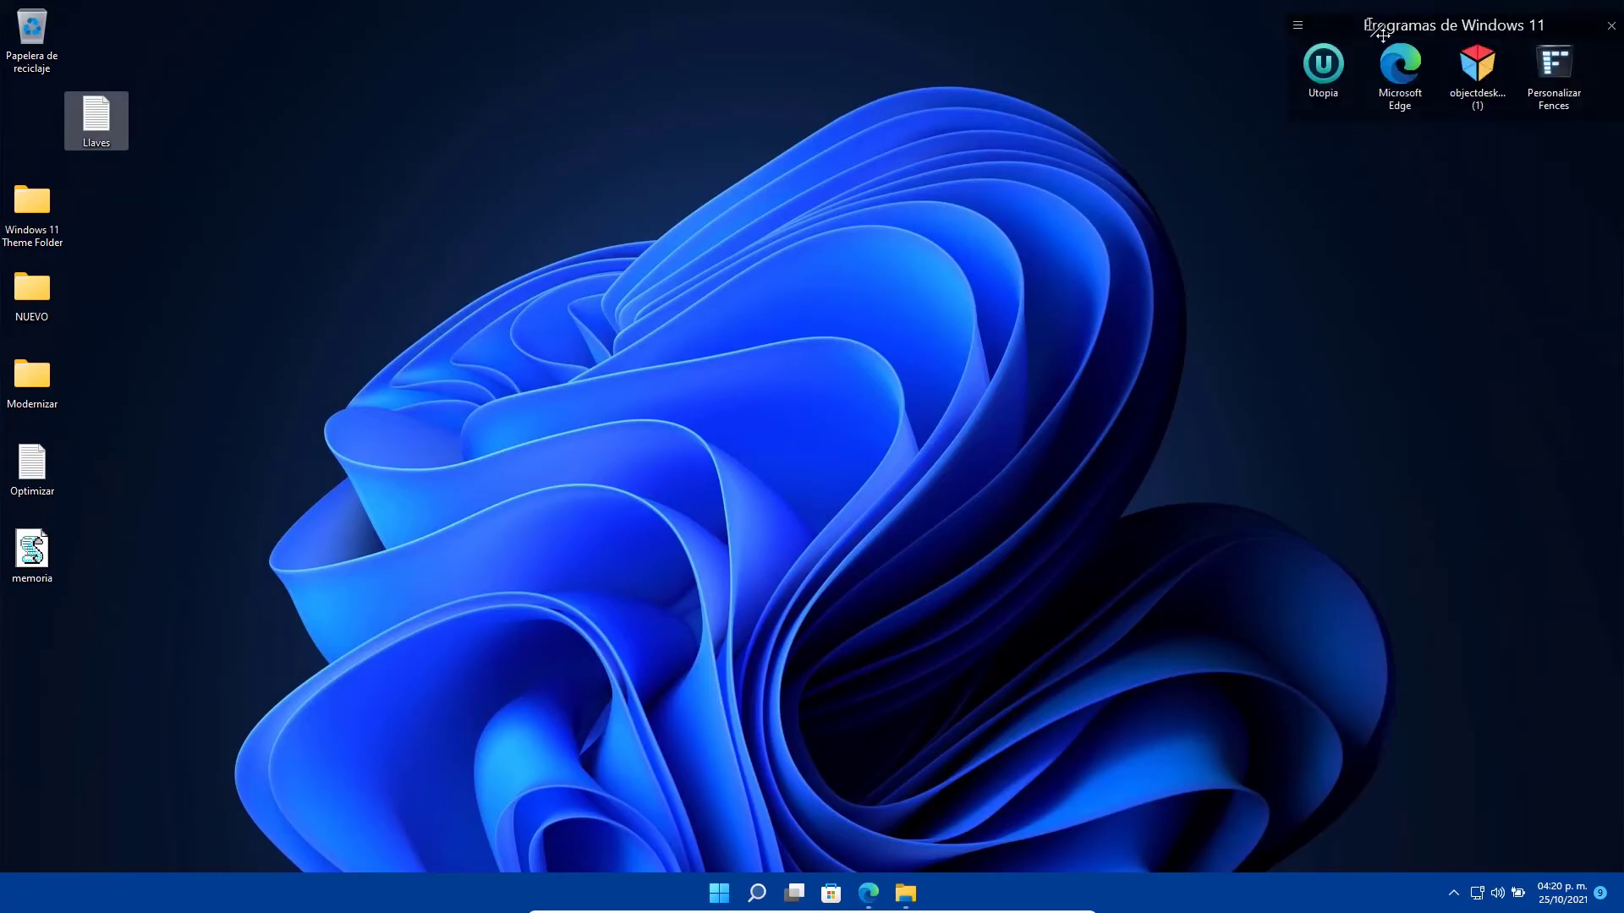
pyautogui.click(799, 406)
pyautogui.moveTo(1309, 23)
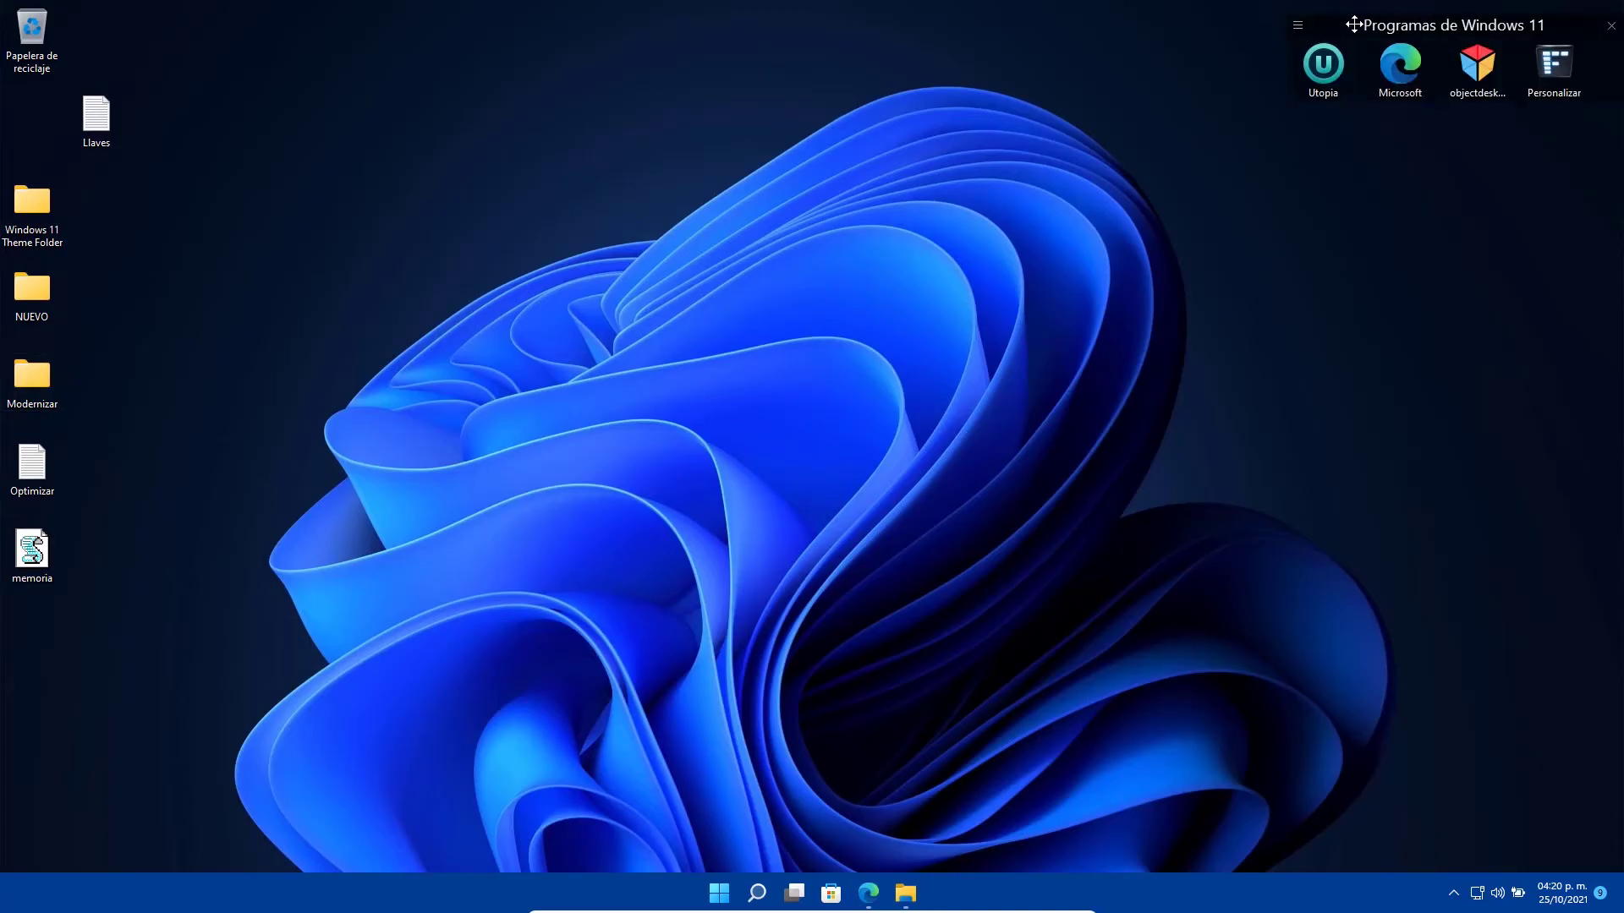
# - Set the "Programas de Windows 11" fence to receive new downloads automatically
pyautogui.click(1299, 27)
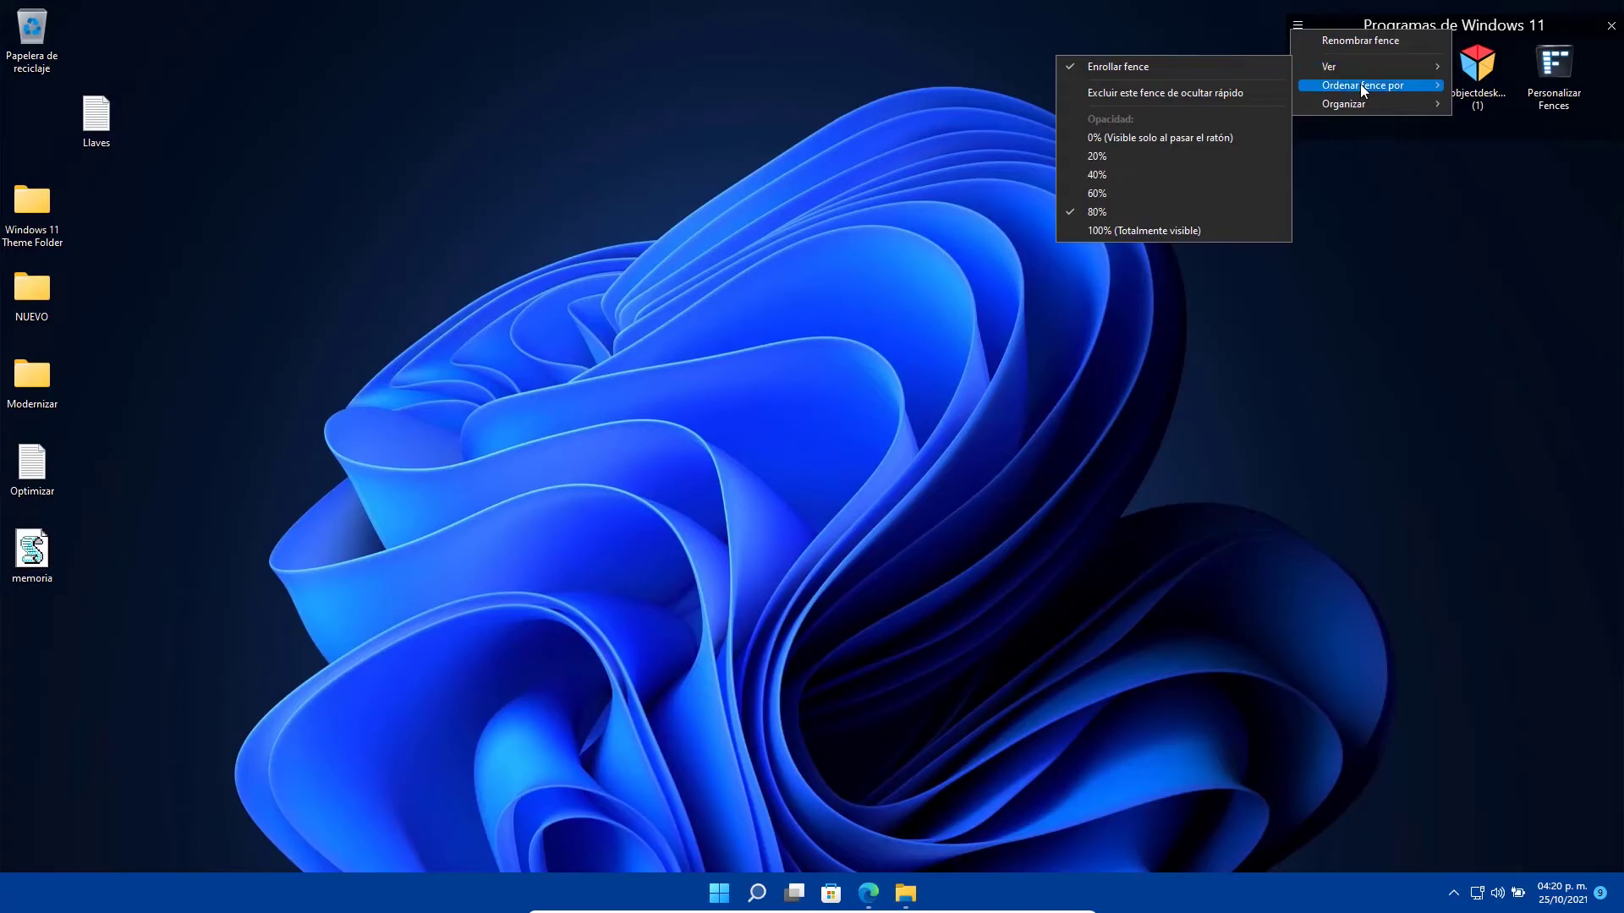
pyautogui.moveTo(1363, 85)
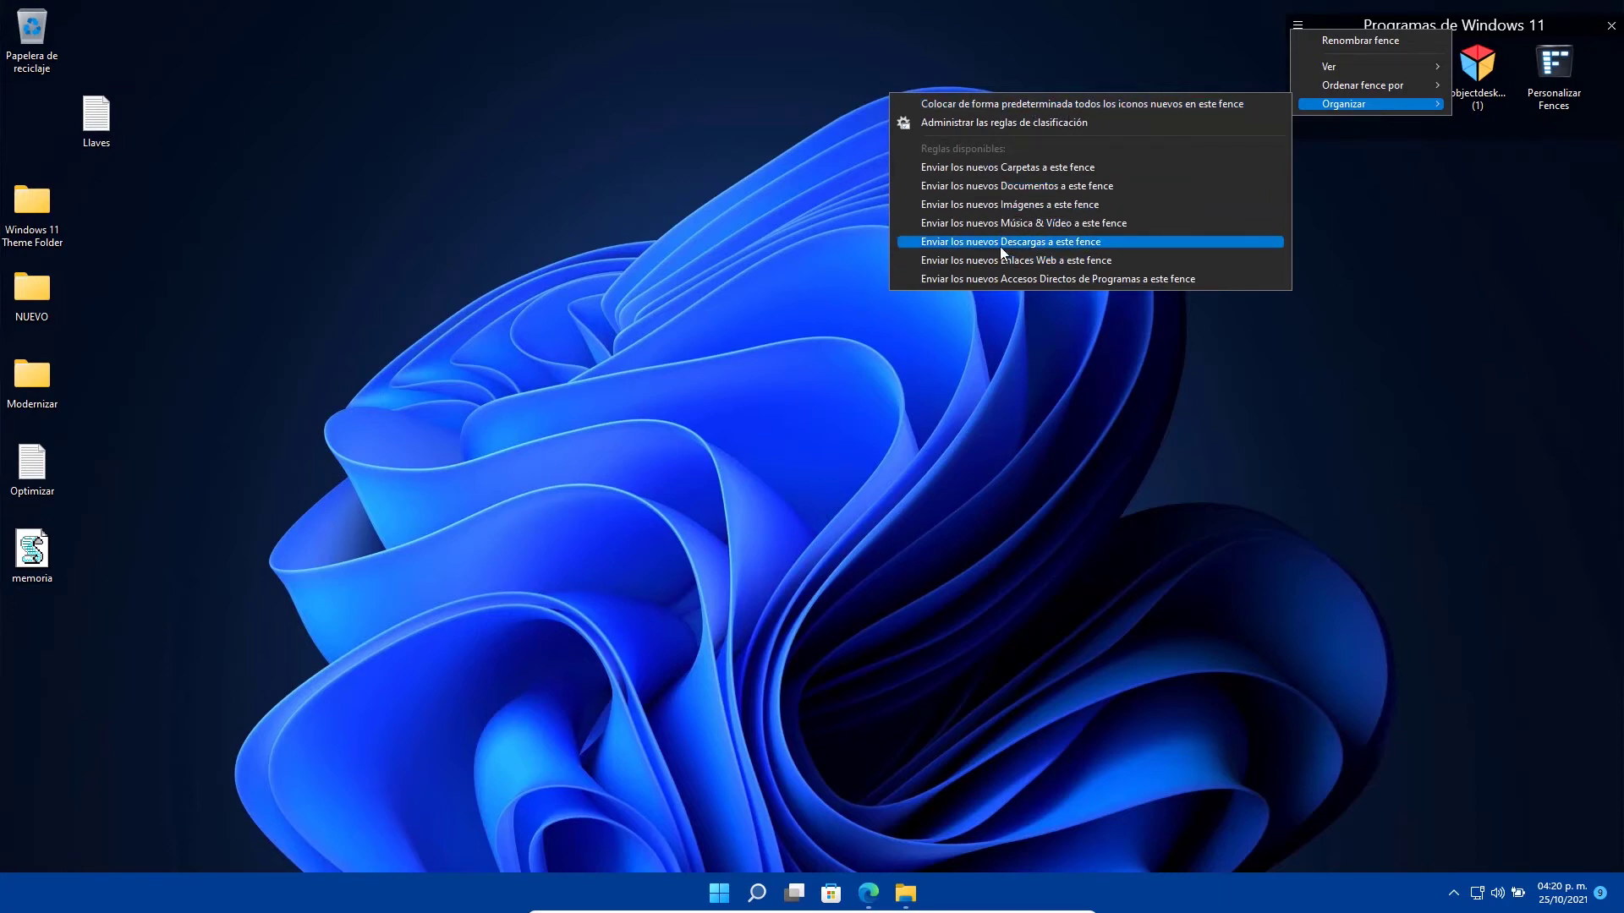
pyautogui.click(1037, 242)
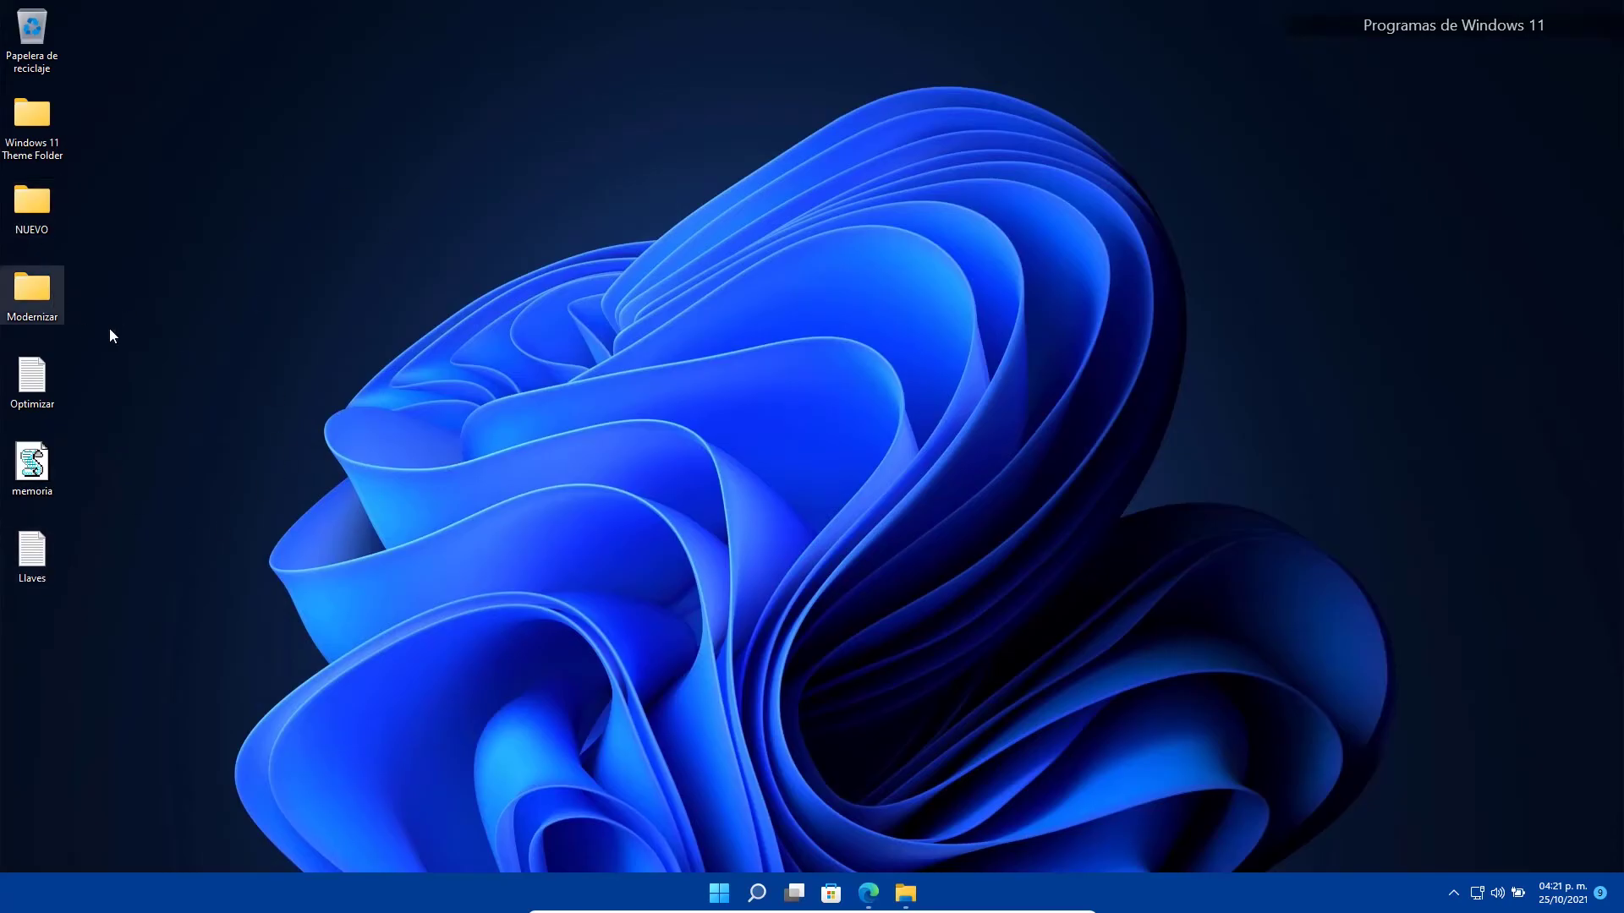
# - Draw a fence area below the "Programas de Windows 11" fence and make it a folder portal showing the Escritorio folder
pyautogui.moveTo(1205, 153); pyautogui.dragTo(1565, 309)
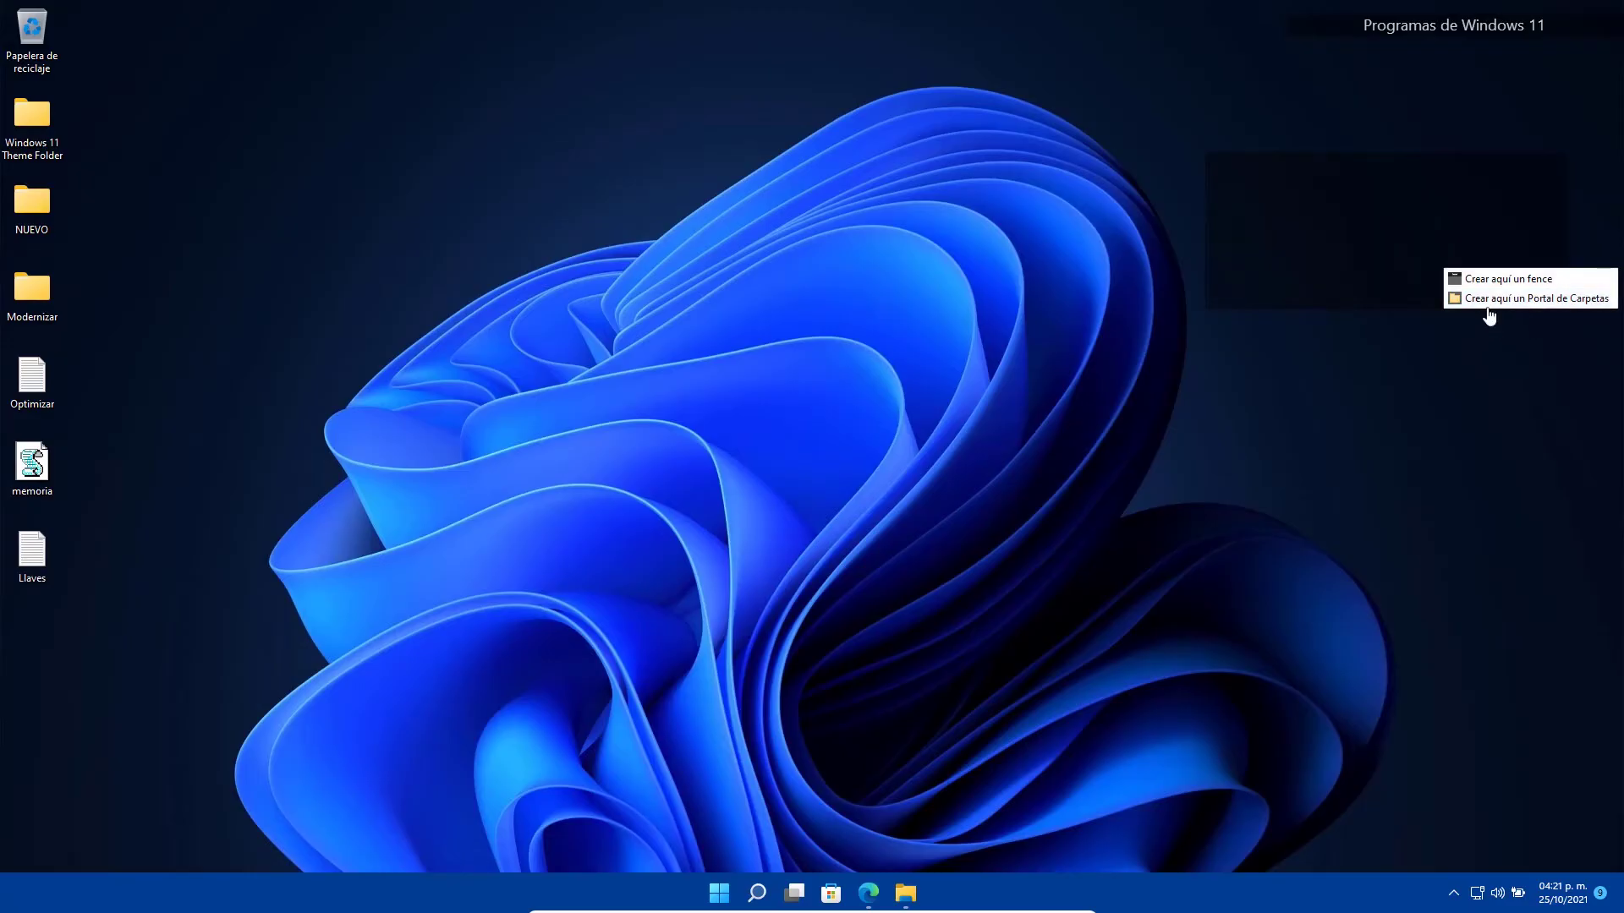
pyautogui.click(1354, 401)
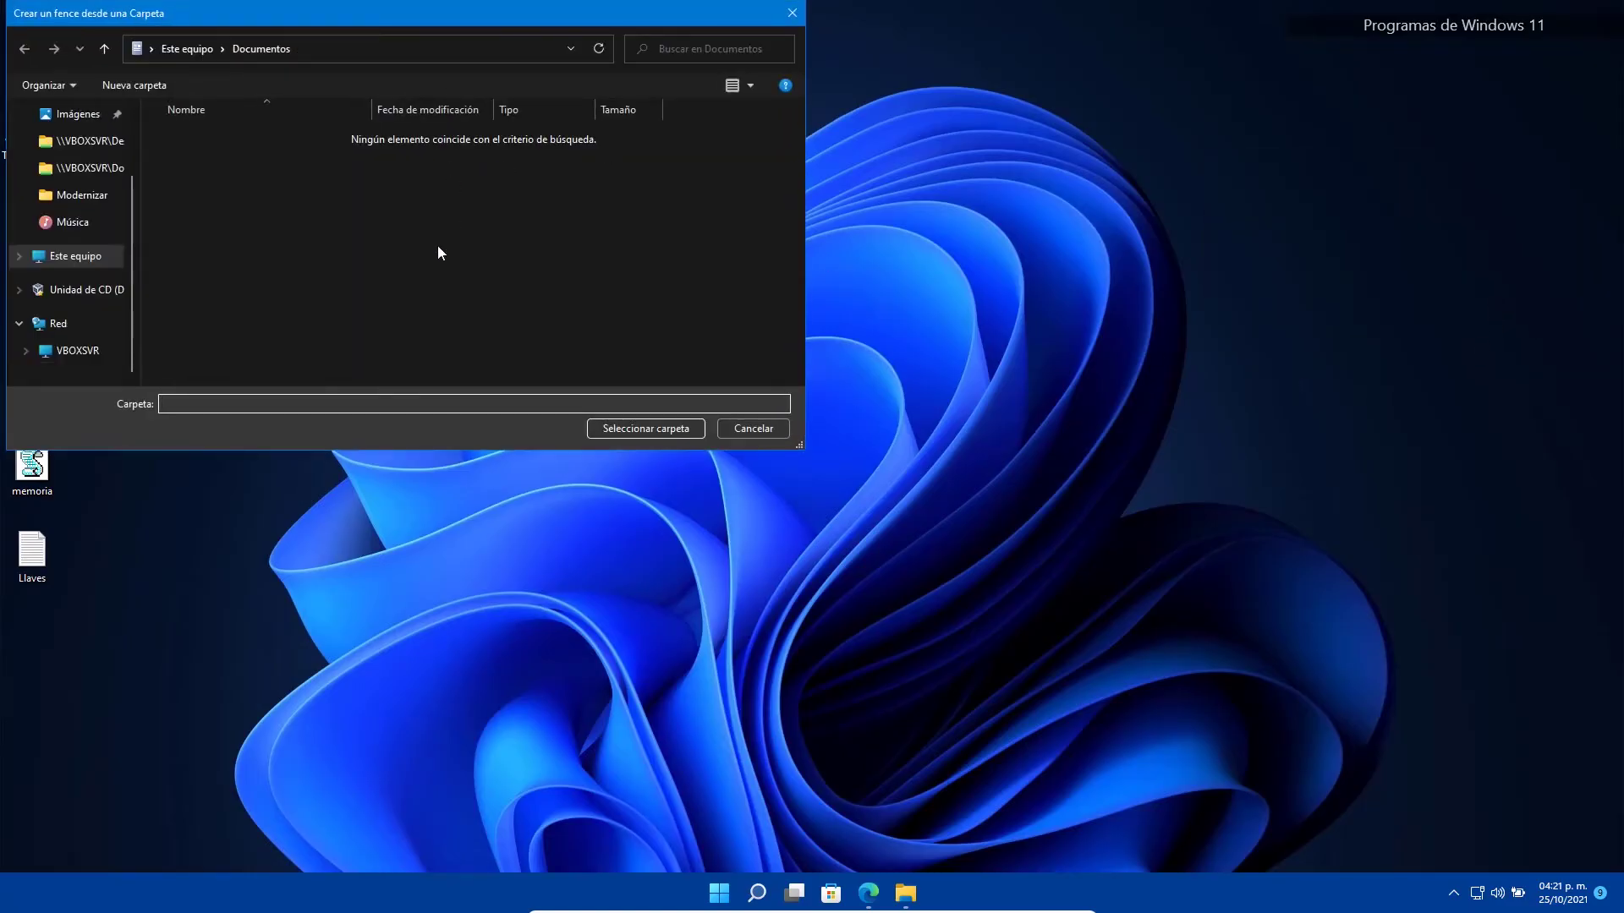
pyautogui.scroll(2, 80, 208)
pyautogui.click(77, 149)
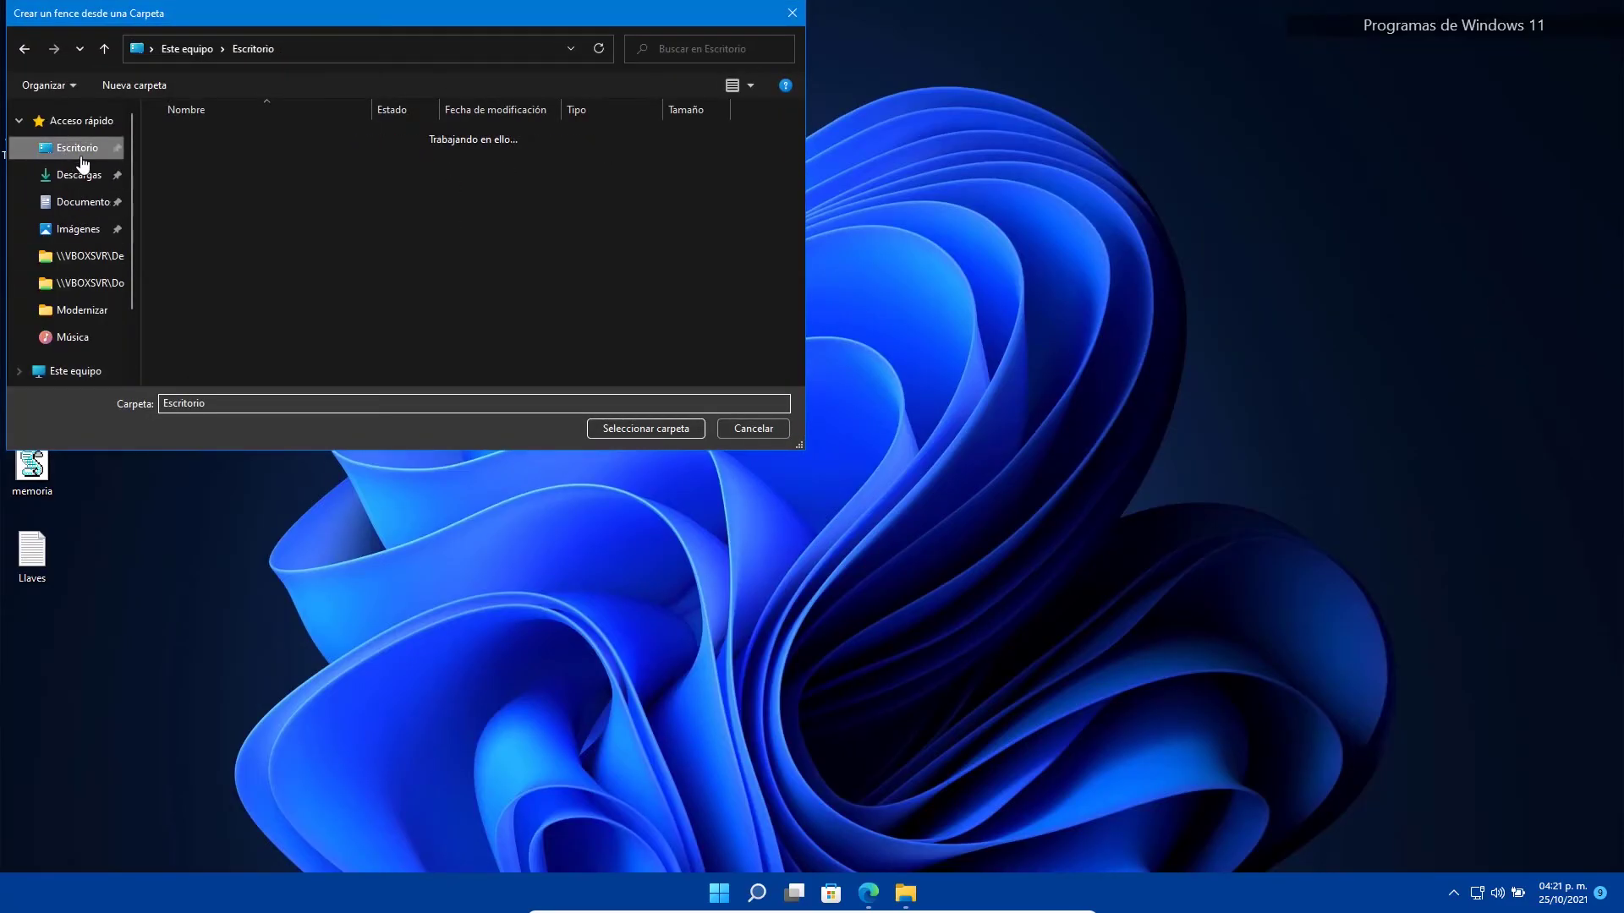
pyautogui.click(622, 428)
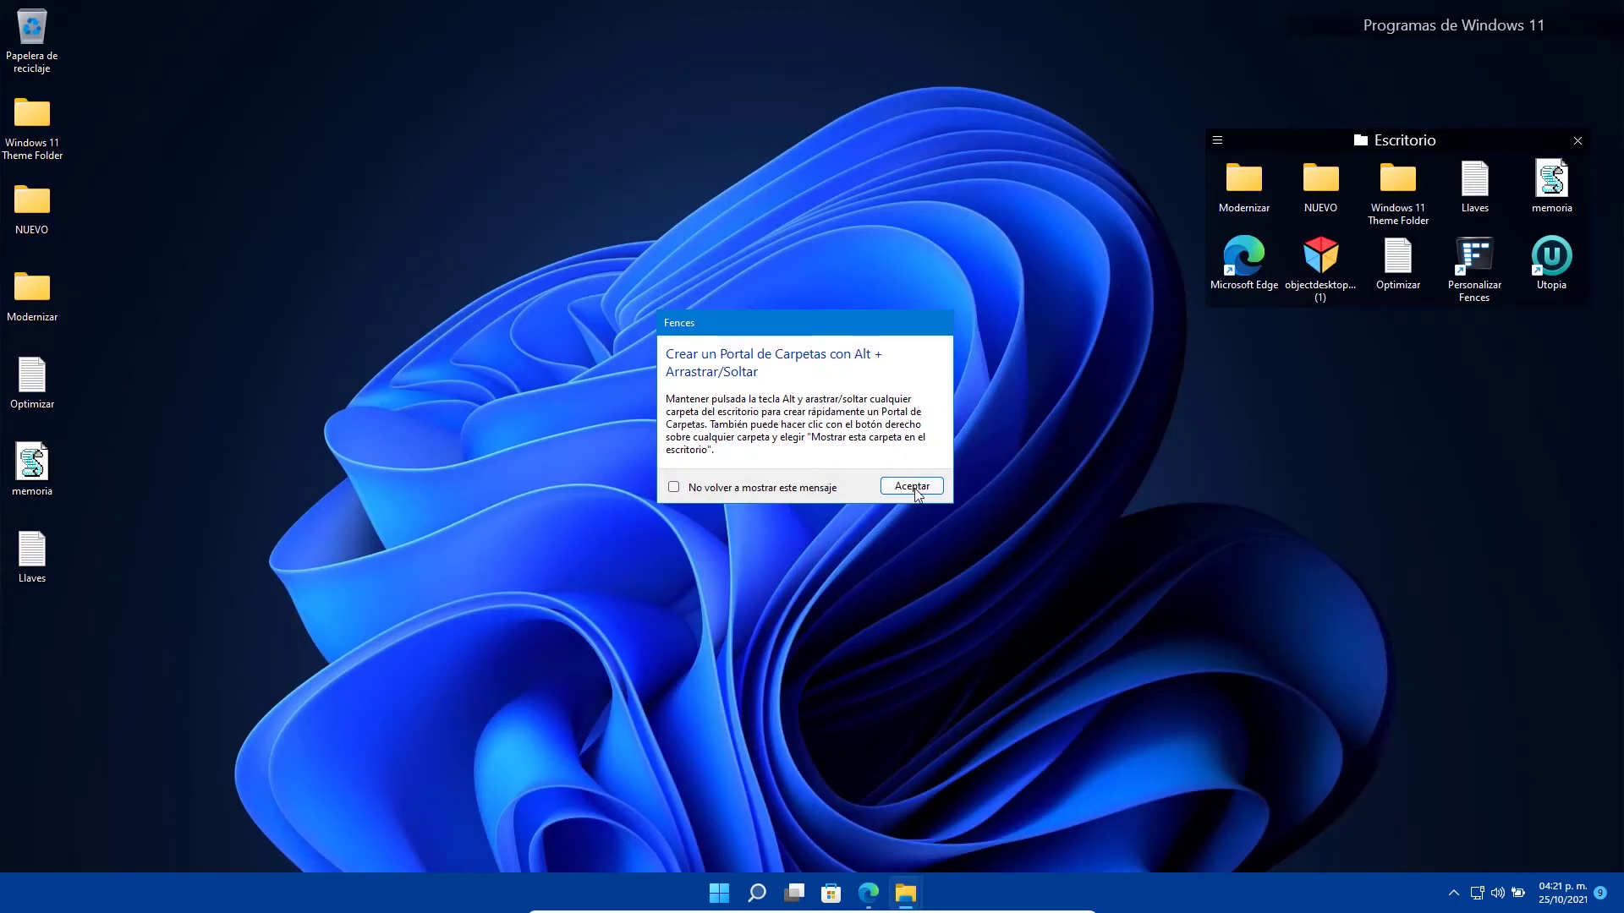
pyautogui.click(911, 486)
# - Examine the Escritorio folder portal's options and remove the portal from the desktop
pyautogui.click(1218, 140)
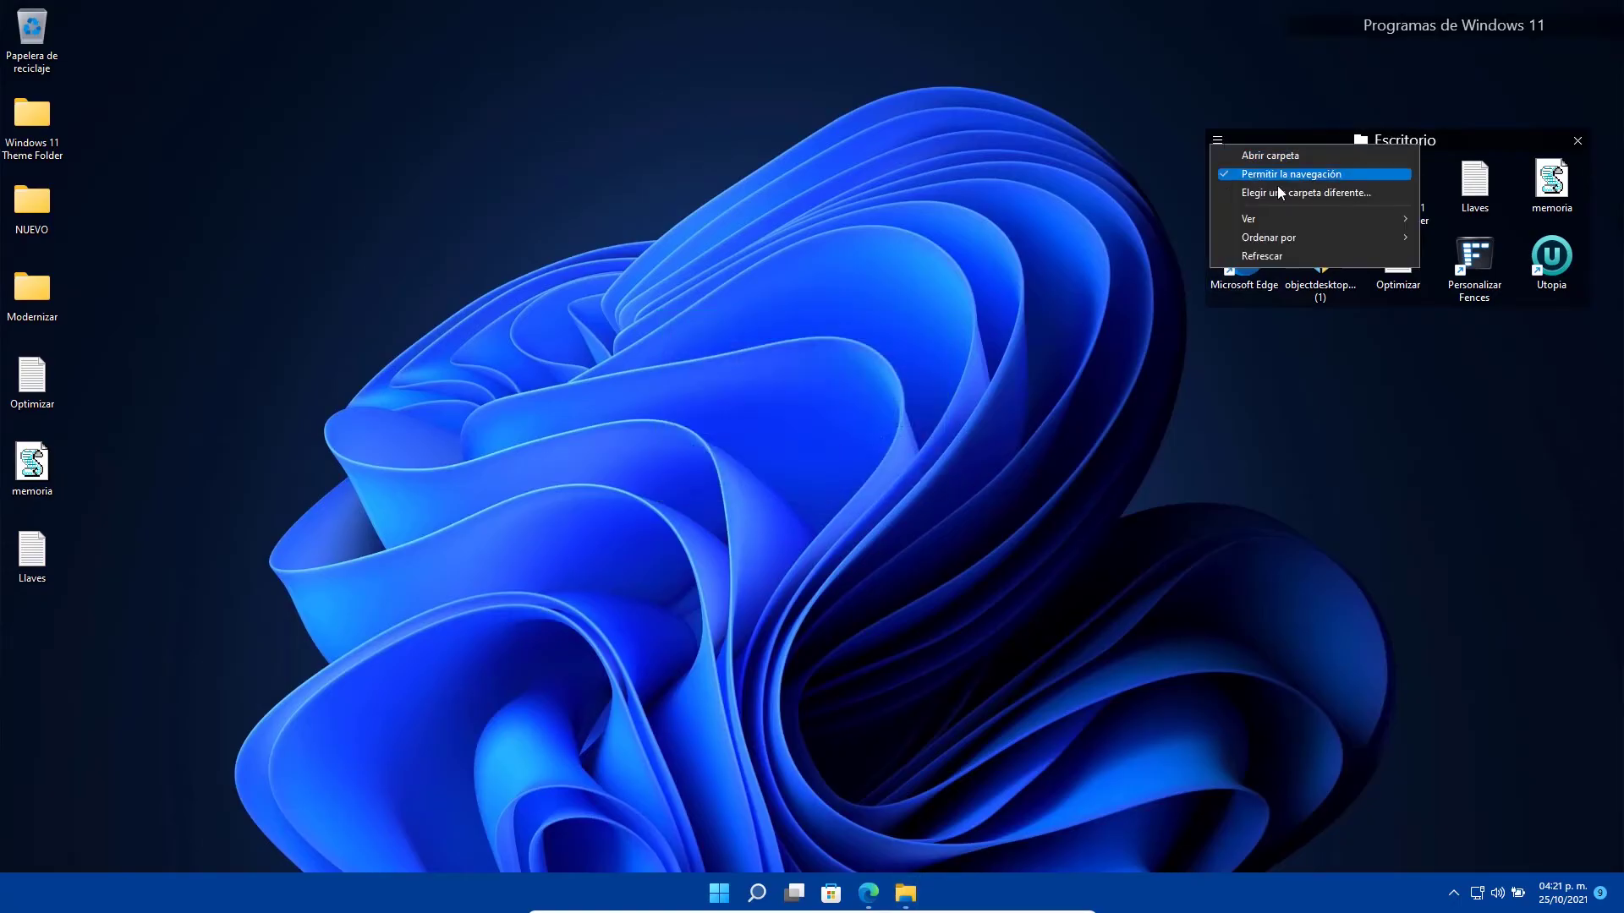
pyautogui.click(1400, 137)
pyautogui.moveTo(1222, 145); pyautogui.dragTo(1270, 134)
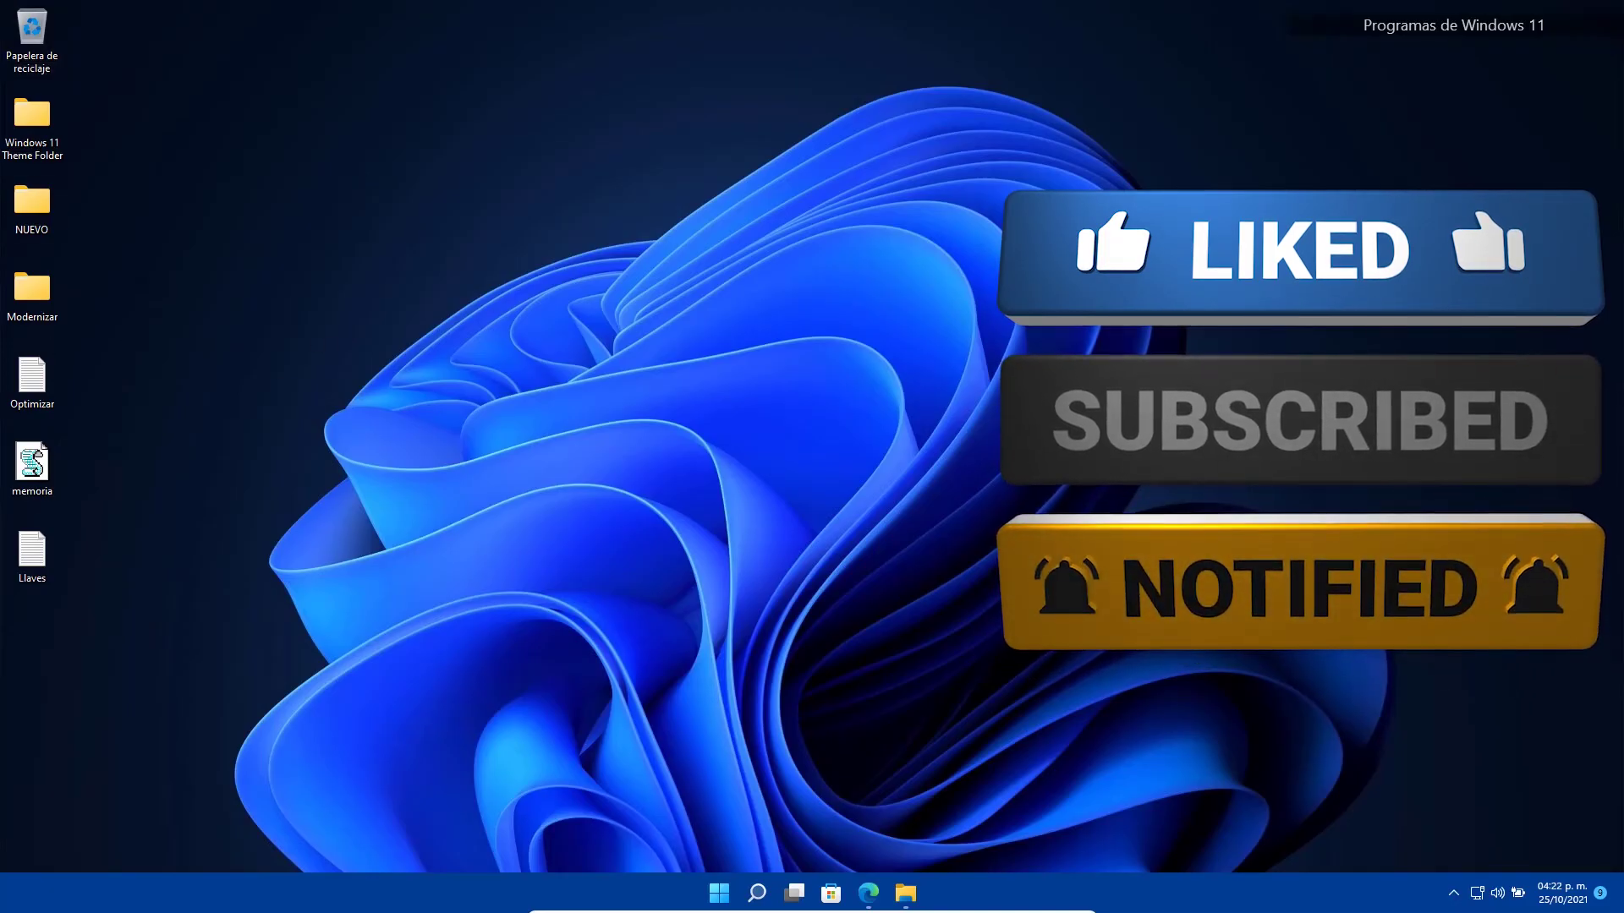
# - Draw an area below the "Programas de Windows 11" fence and create a folder portal there showing the Descargas folder
pyautogui.moveTo(1436, 27)
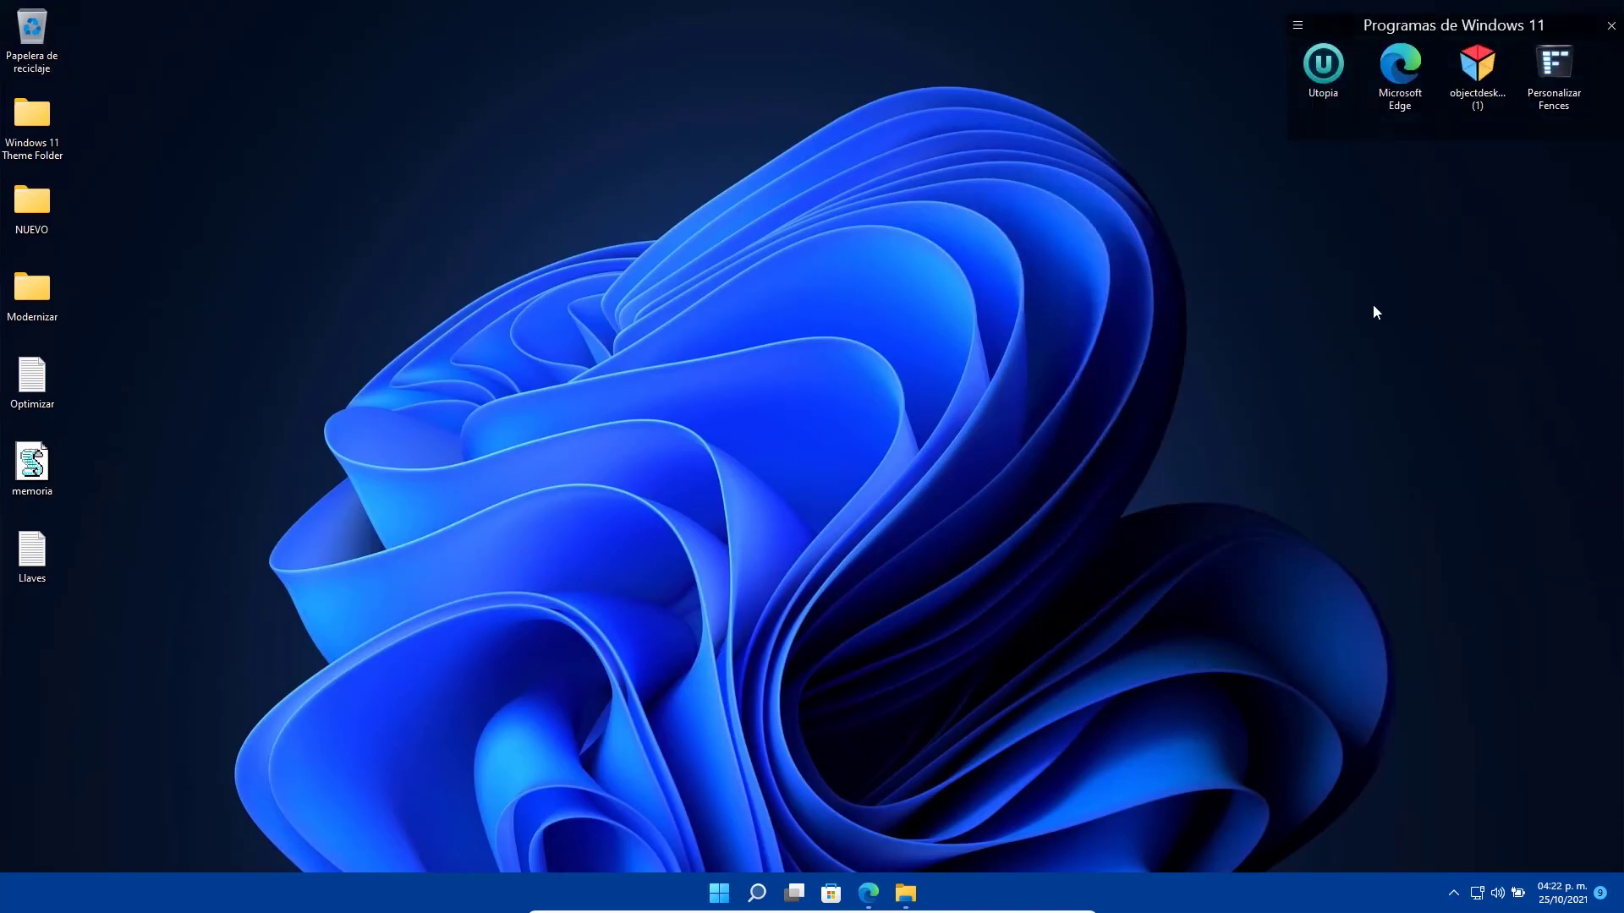
pyautogui.rightClick(1379, 175)
pyautogui.click(1480, 265)
pyautogui.moveTo(1409, 240); pyautogui.dragTo(1503, 359)
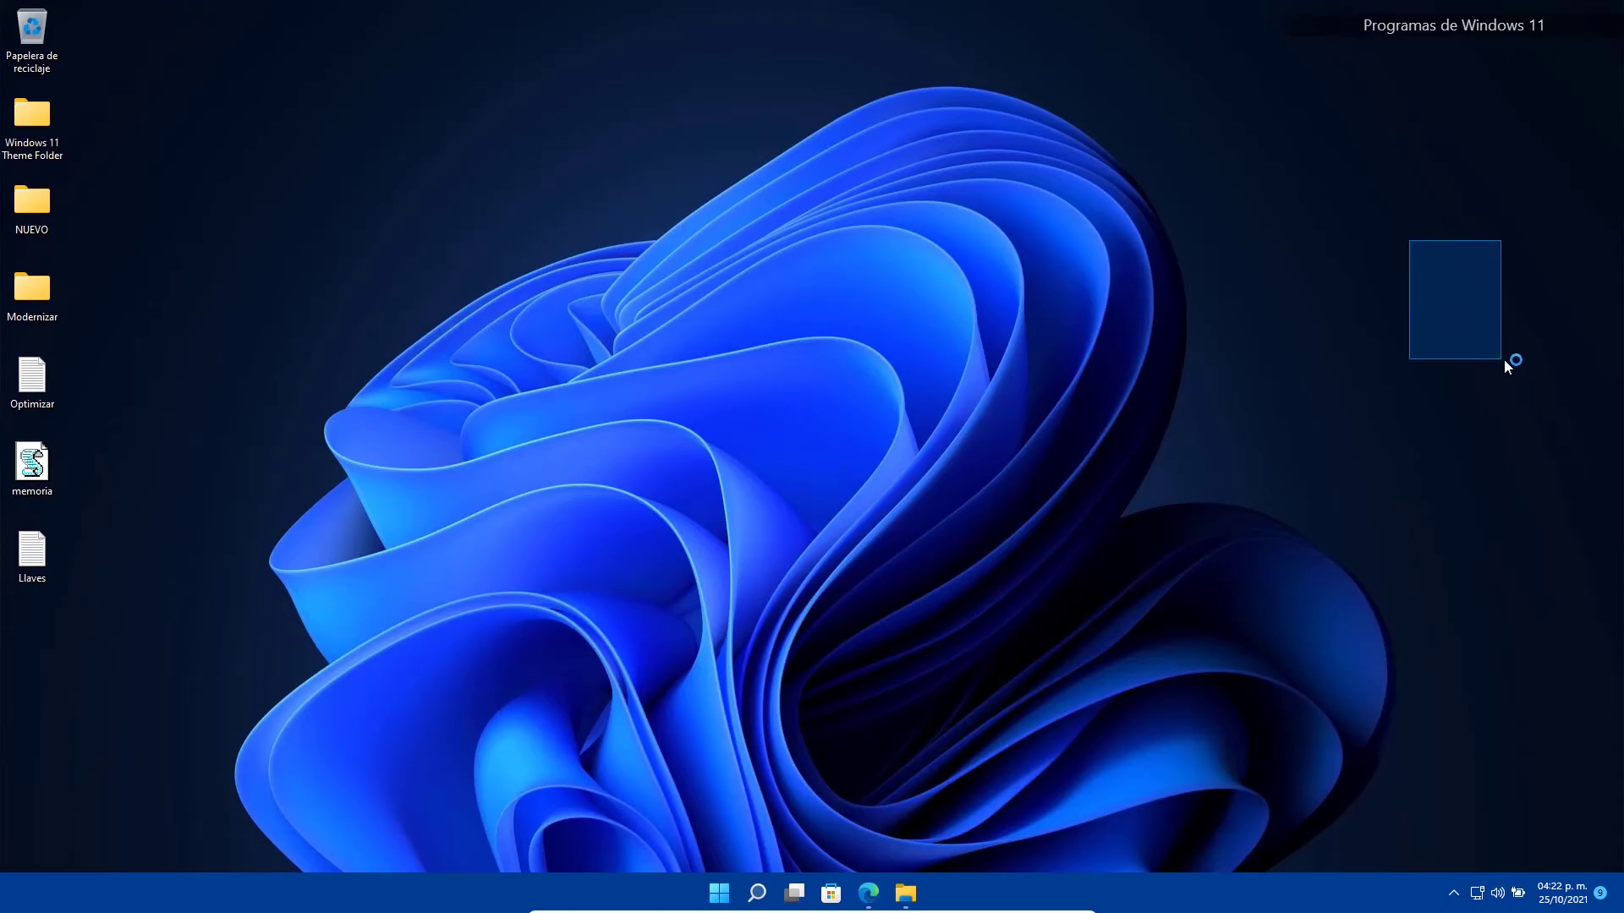
pyautogui.click(1514, 345)
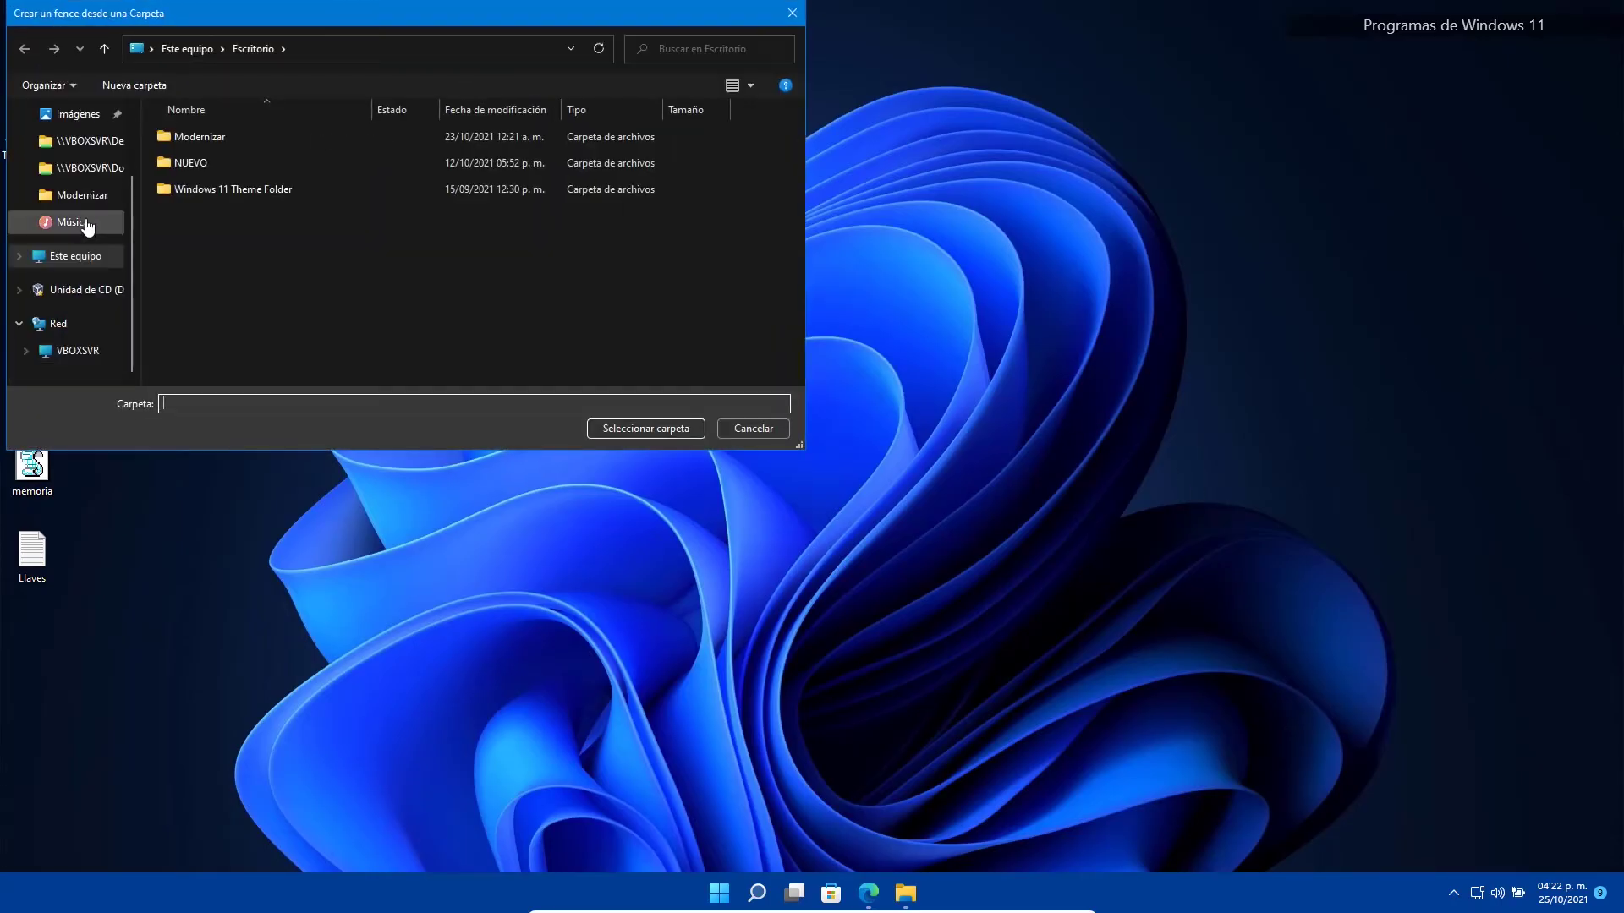
pyautogui.scroll(2, 51, 203)
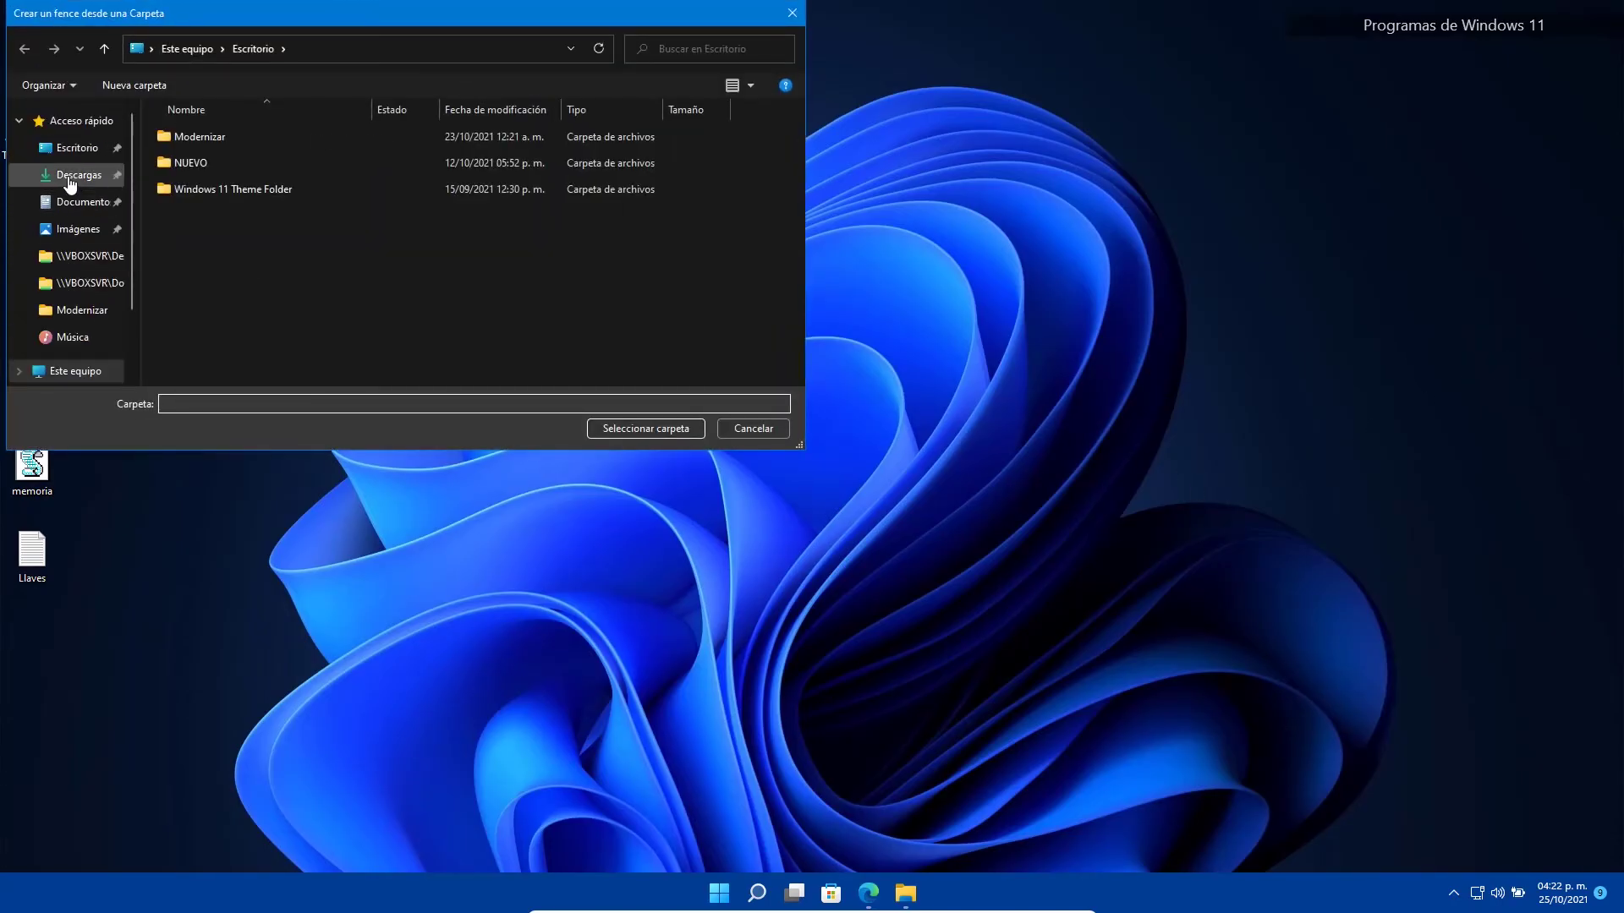
pyautogui.click(58, 175)
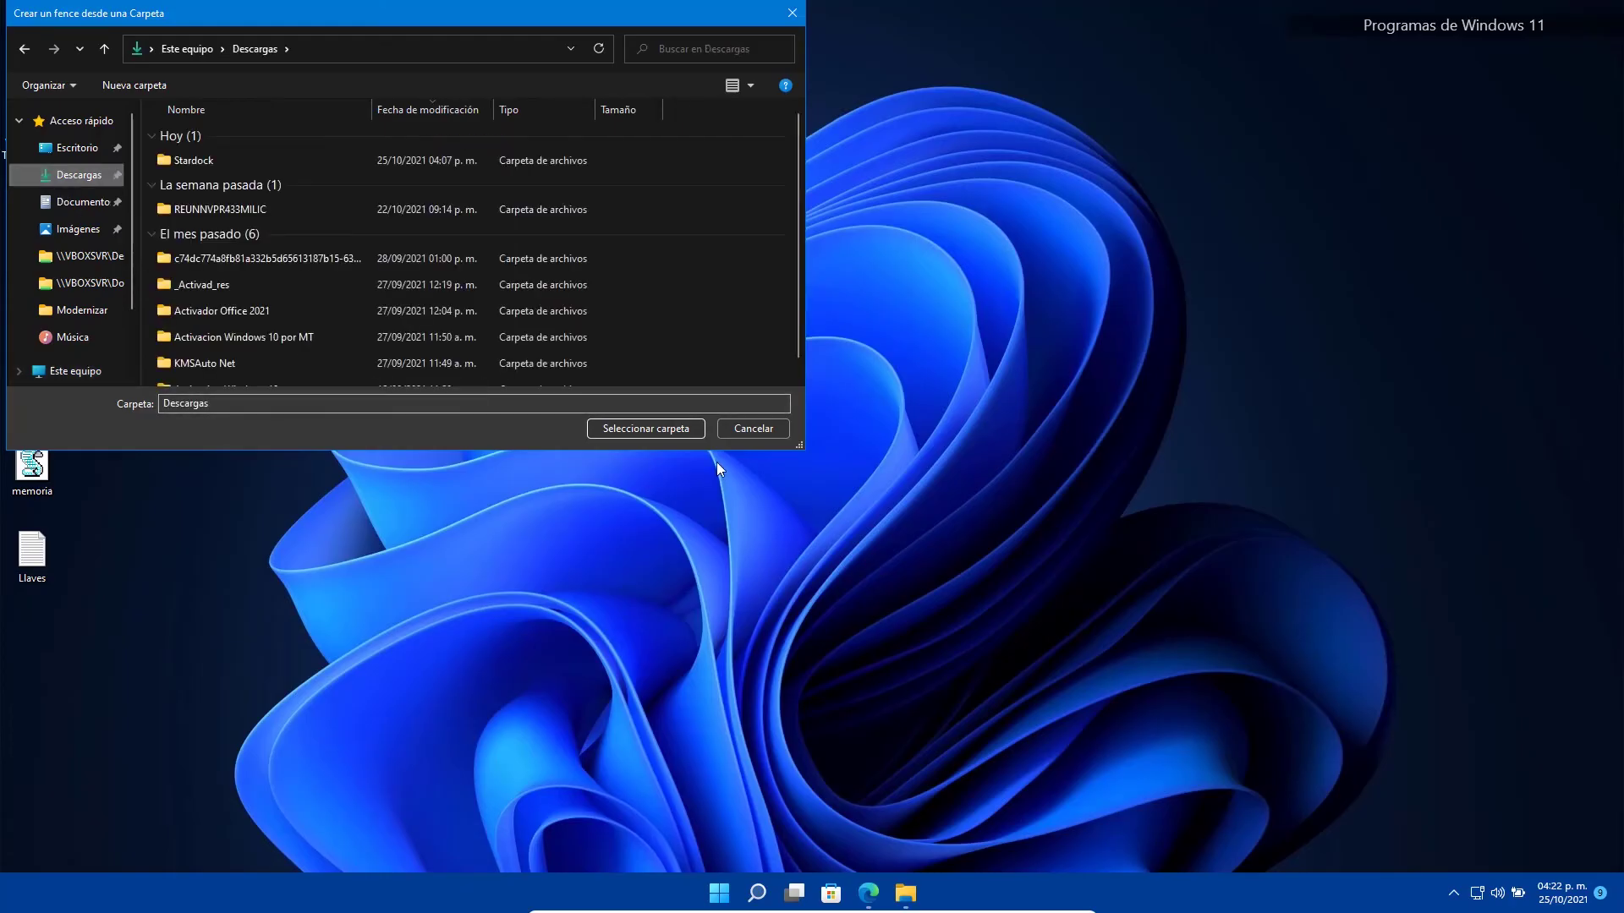
pyautogui.click(645, 428)
# - Widen the Descargas folder portal so its icons spread over seven columns
pyautogui.click(917, 478)
pyautogui.moveTo(1421, 239); pyautogui.dragTo(926, 236)
pyautogui.moveTo(999, 323); pyautogui.dragTo(1510, 423)
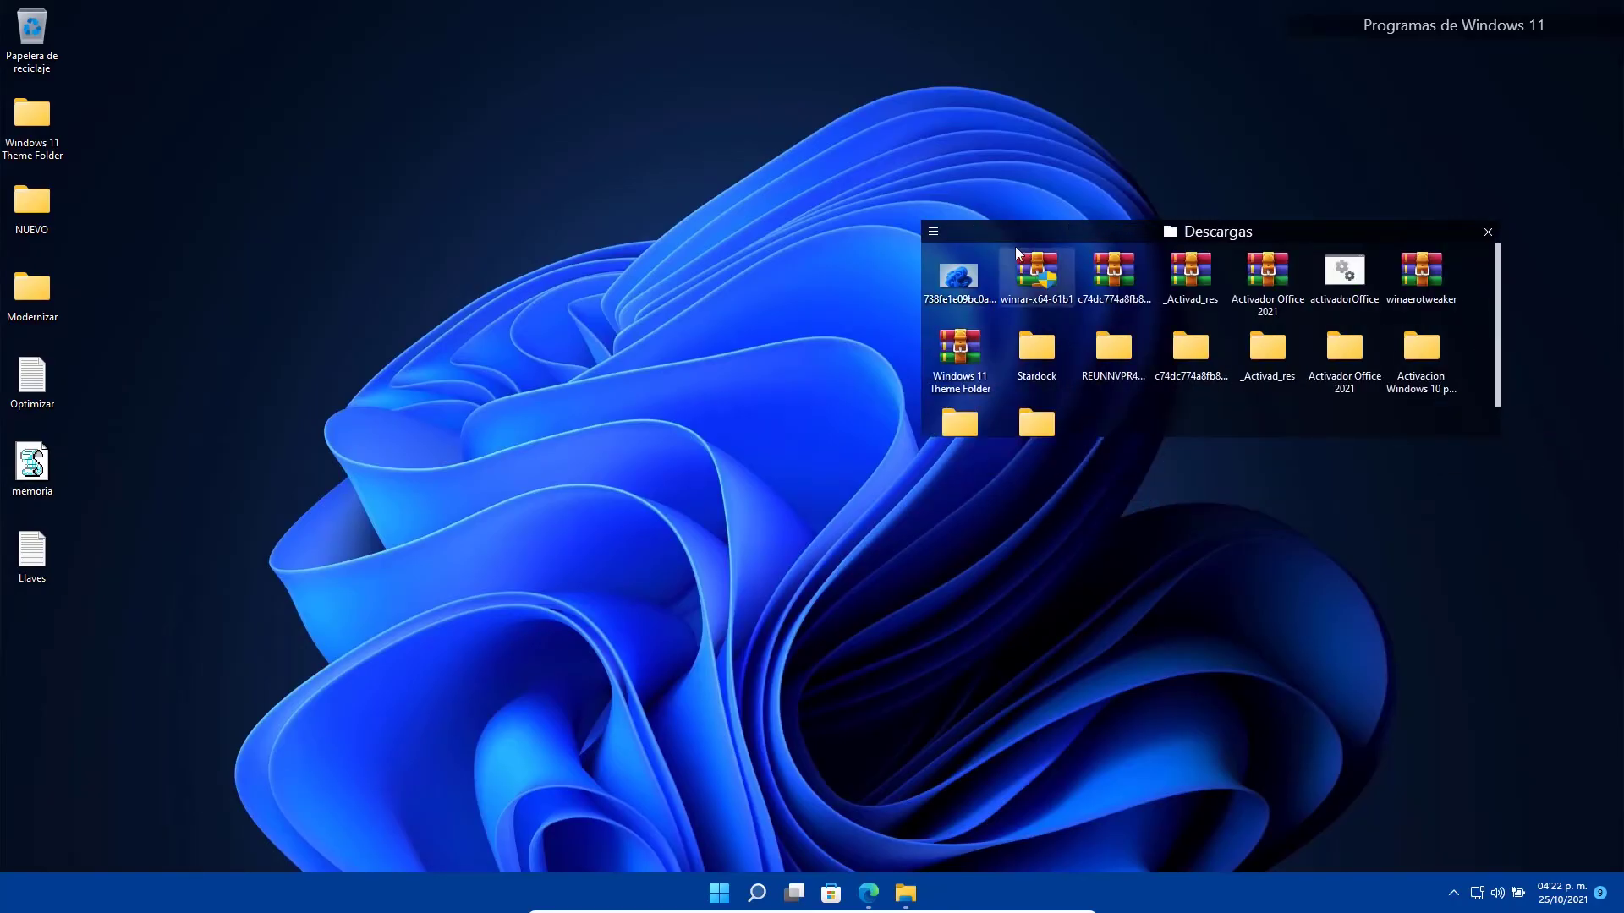
# - Review the Descargas portal's view options and dock the portal at the upper edge of the desktop
pyautogui.click(933, 231)
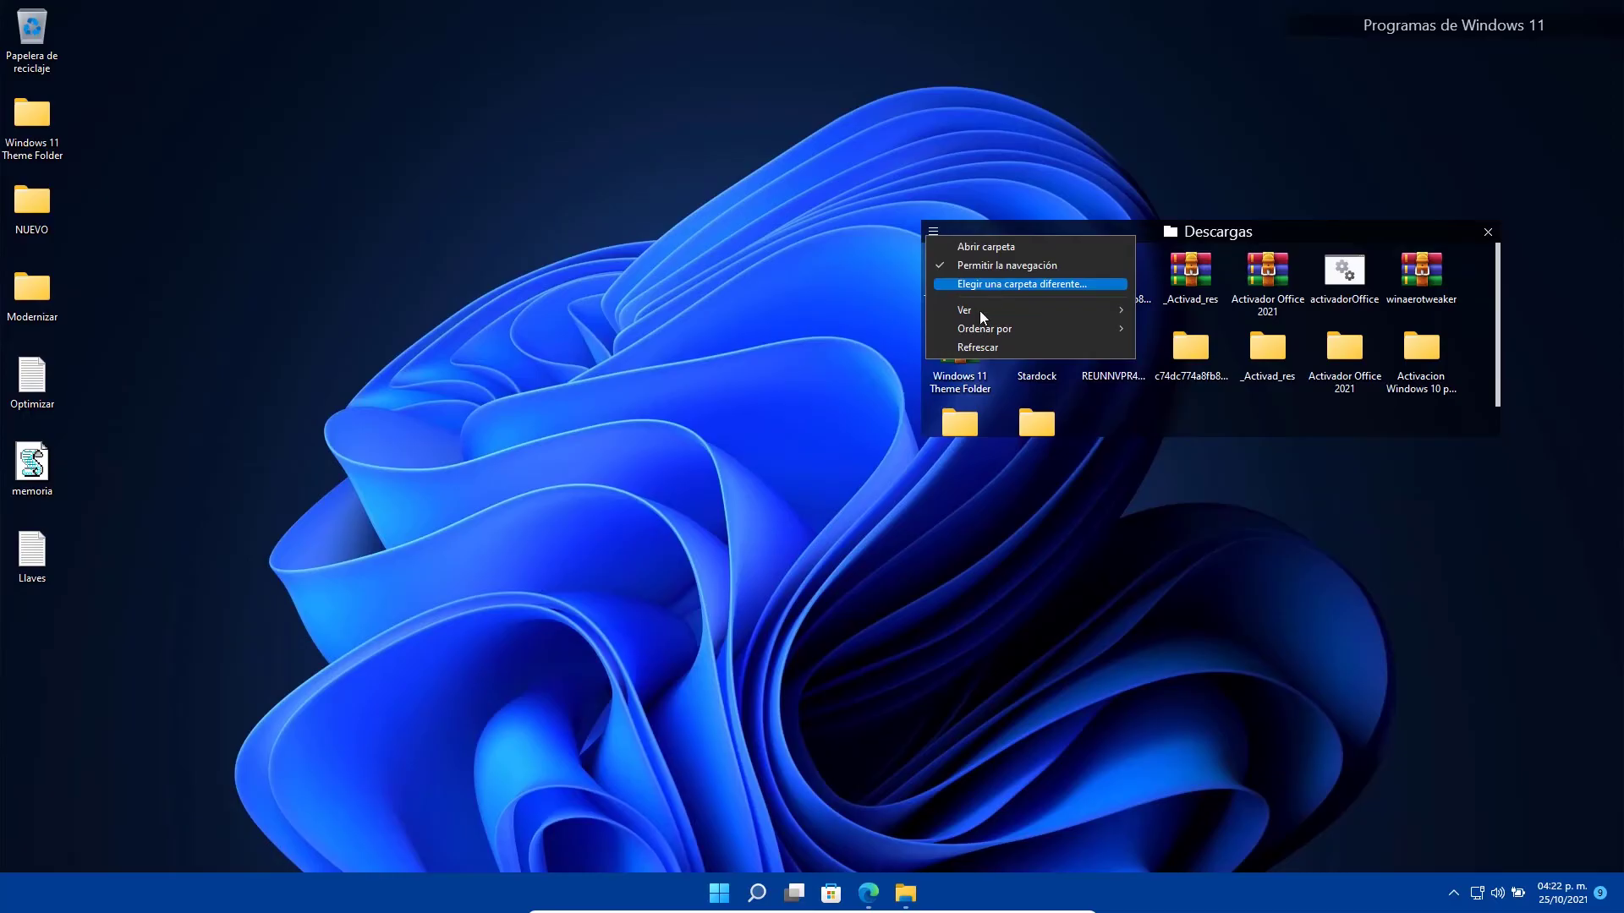
pyautogui.moveTo(977, 311)
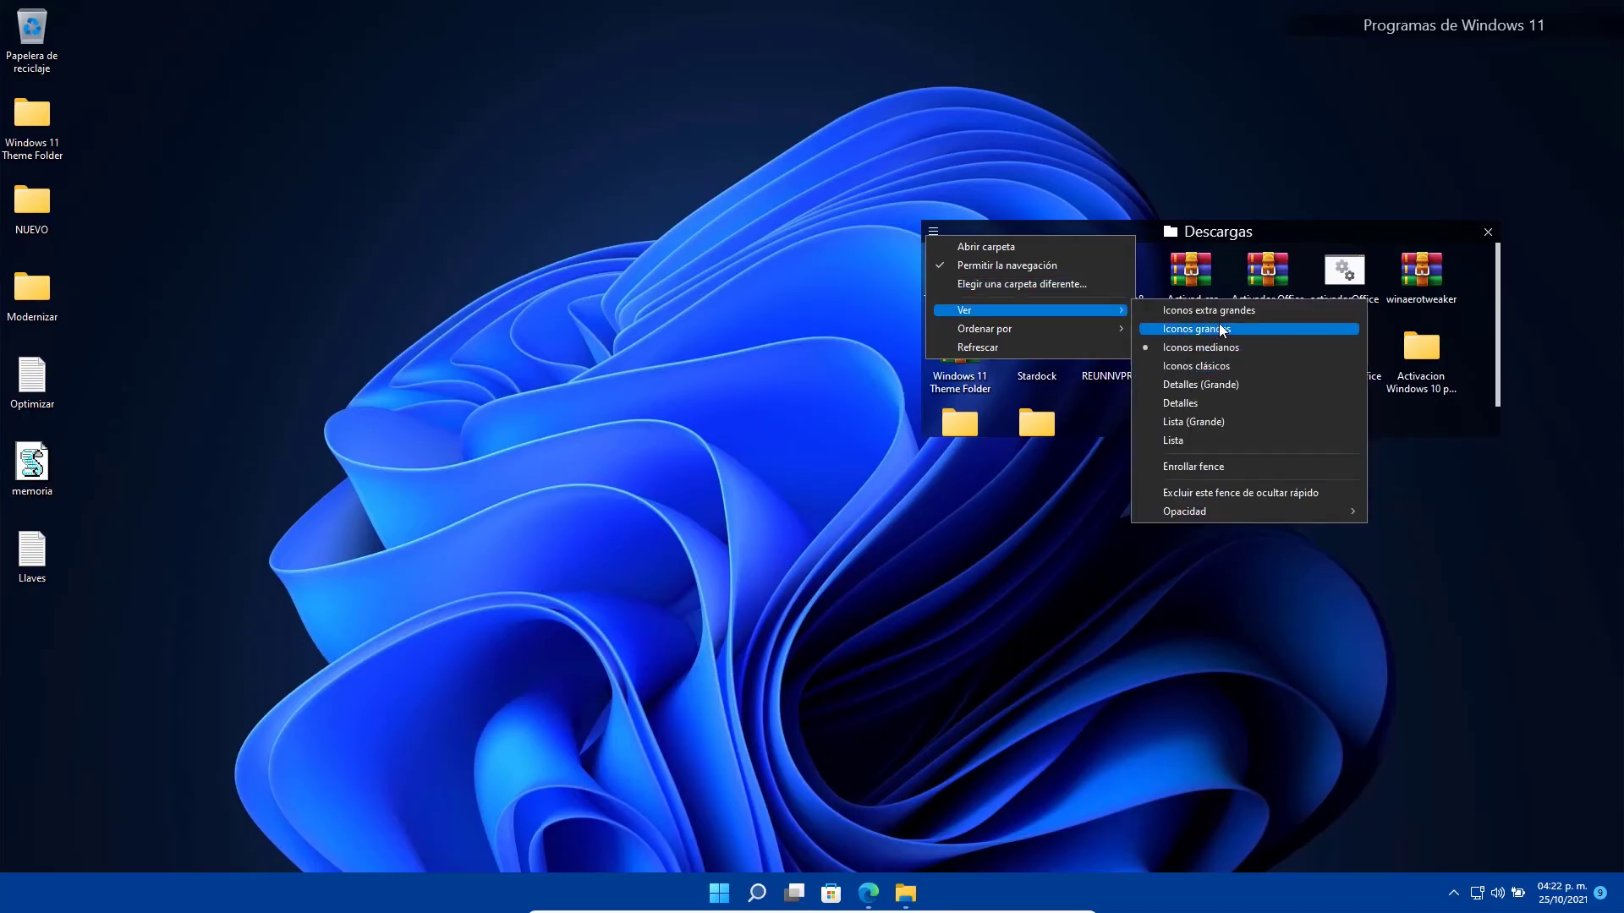
pyautogui.click(1030, 265)
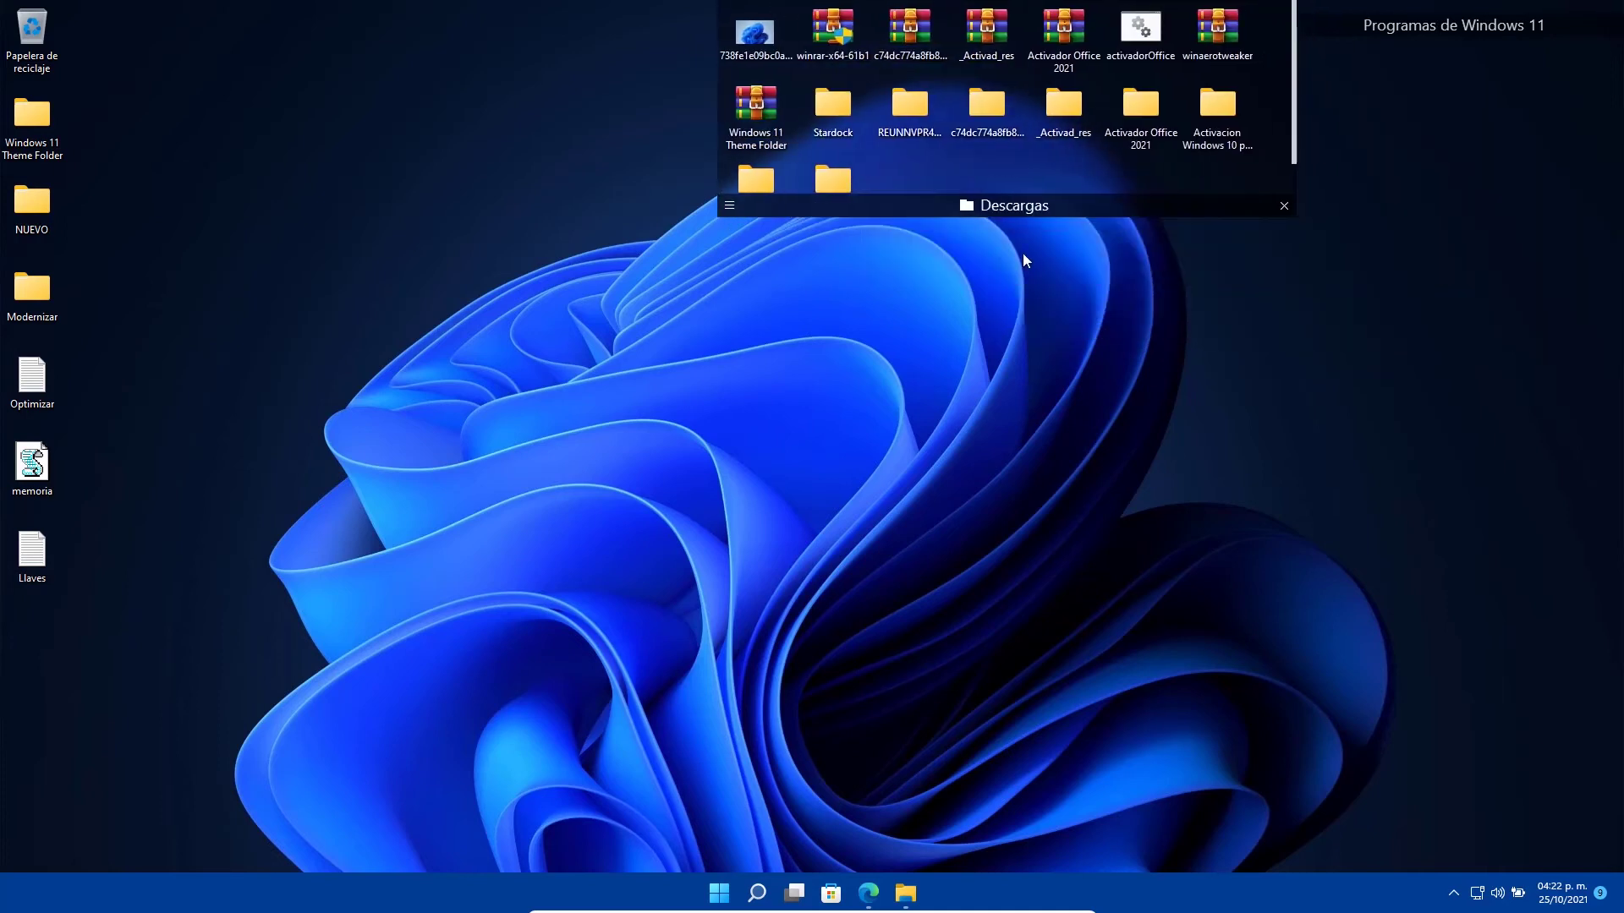
# - Preview the docked Descargas portal's contents and options, and remove the portal from the desktop
pyautogui.scroll(-2, 978, 158)
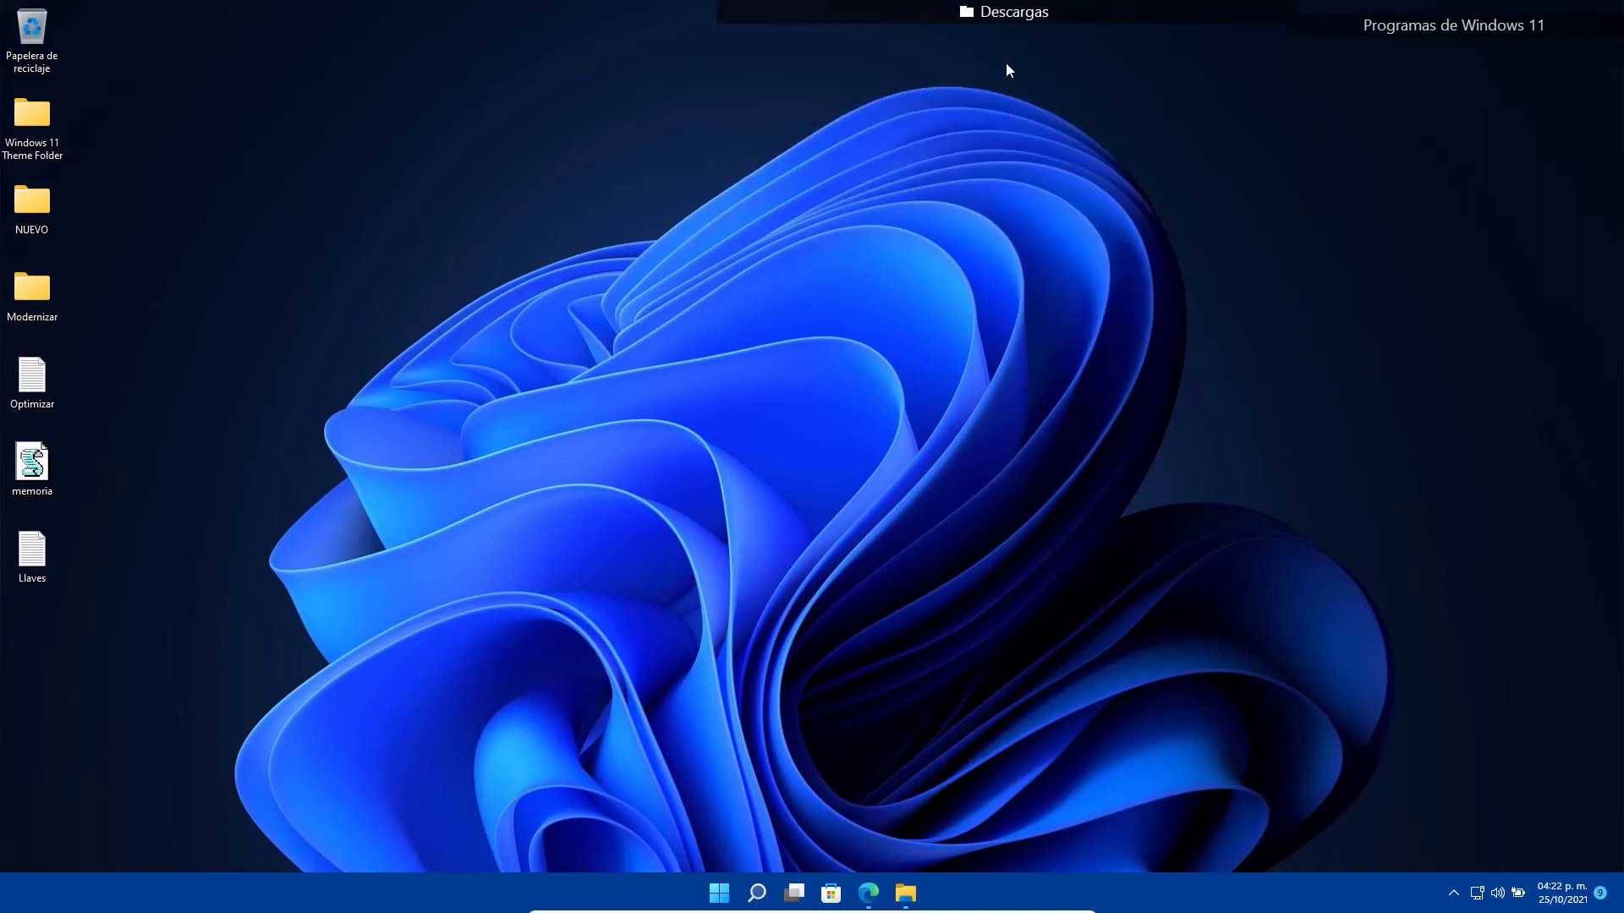
pyautogui.moveTo(1083, 7)
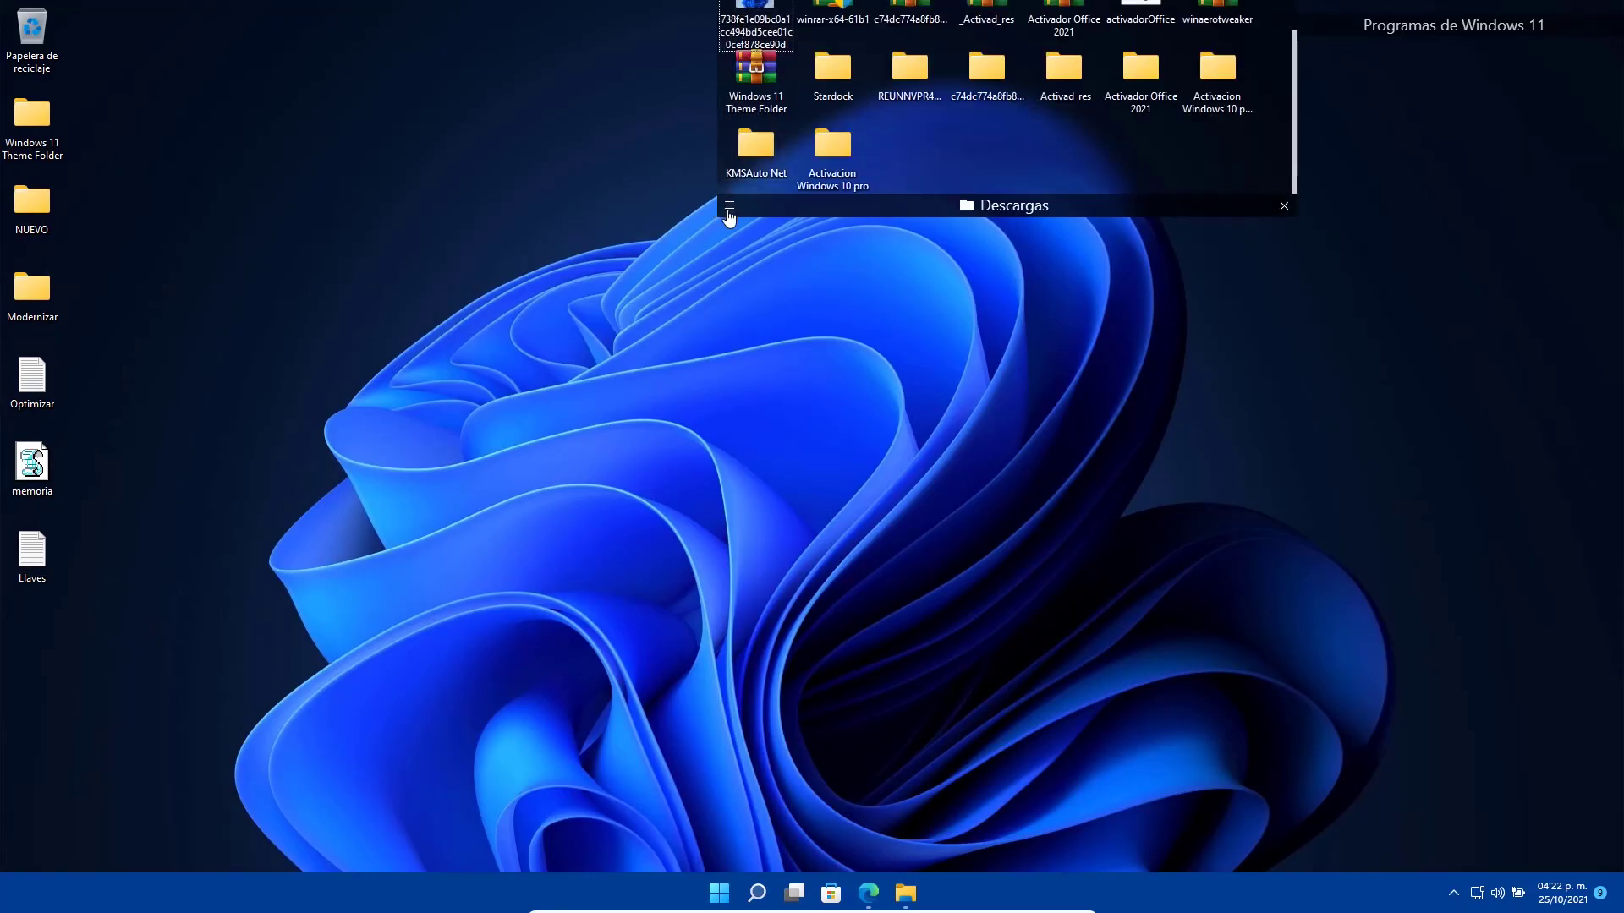
pyautogui.click(729, 206)
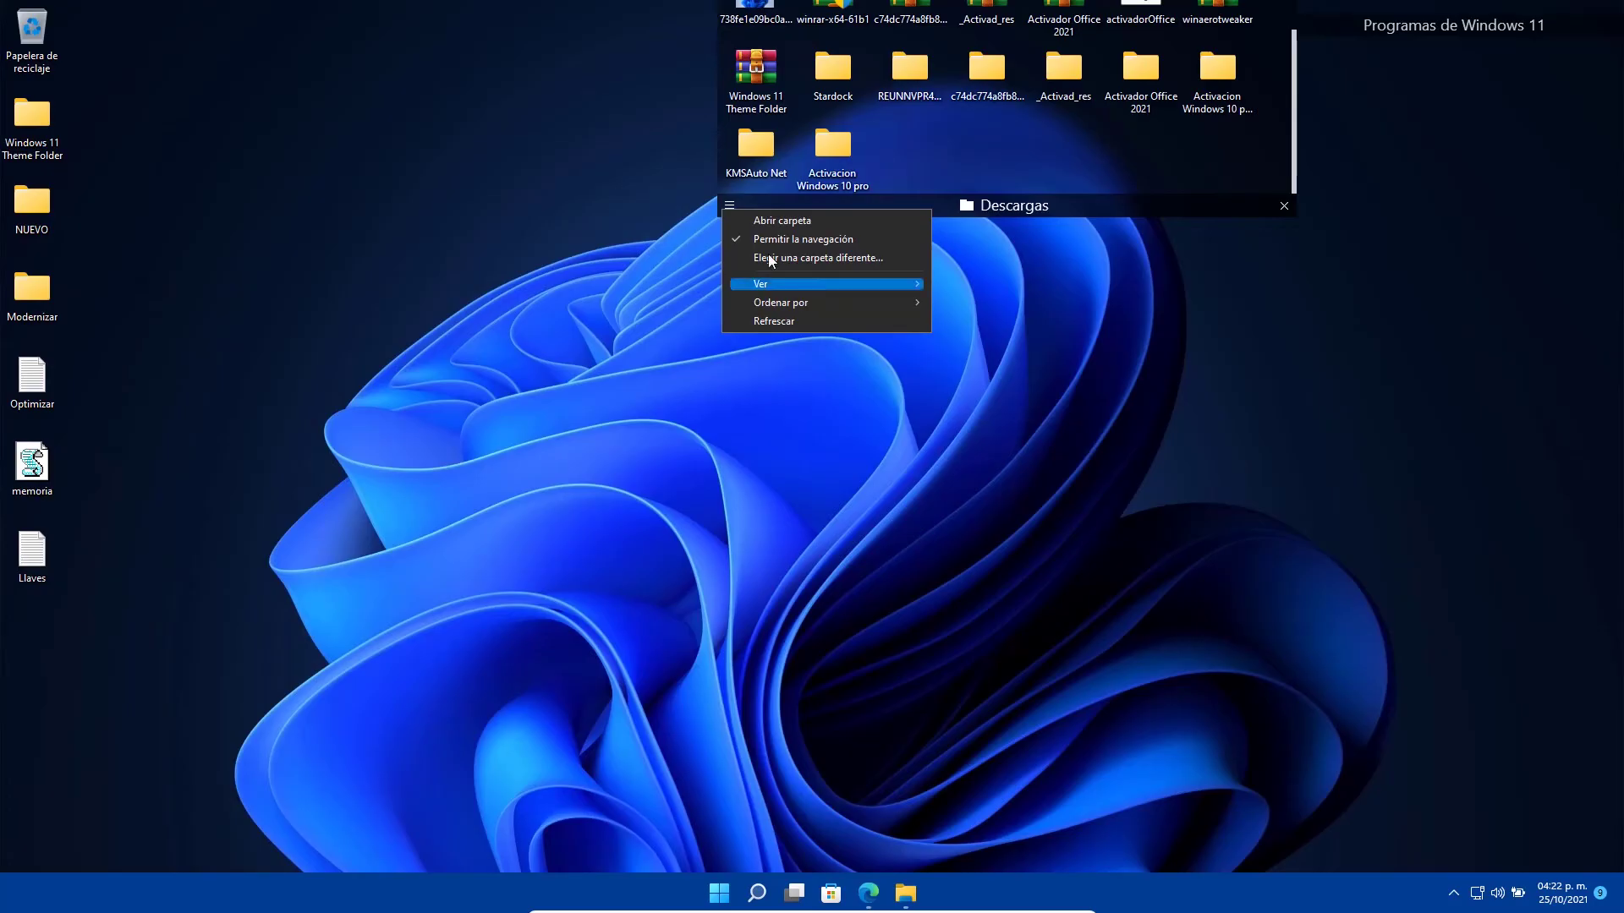
pyautogui.click(1283, 200)
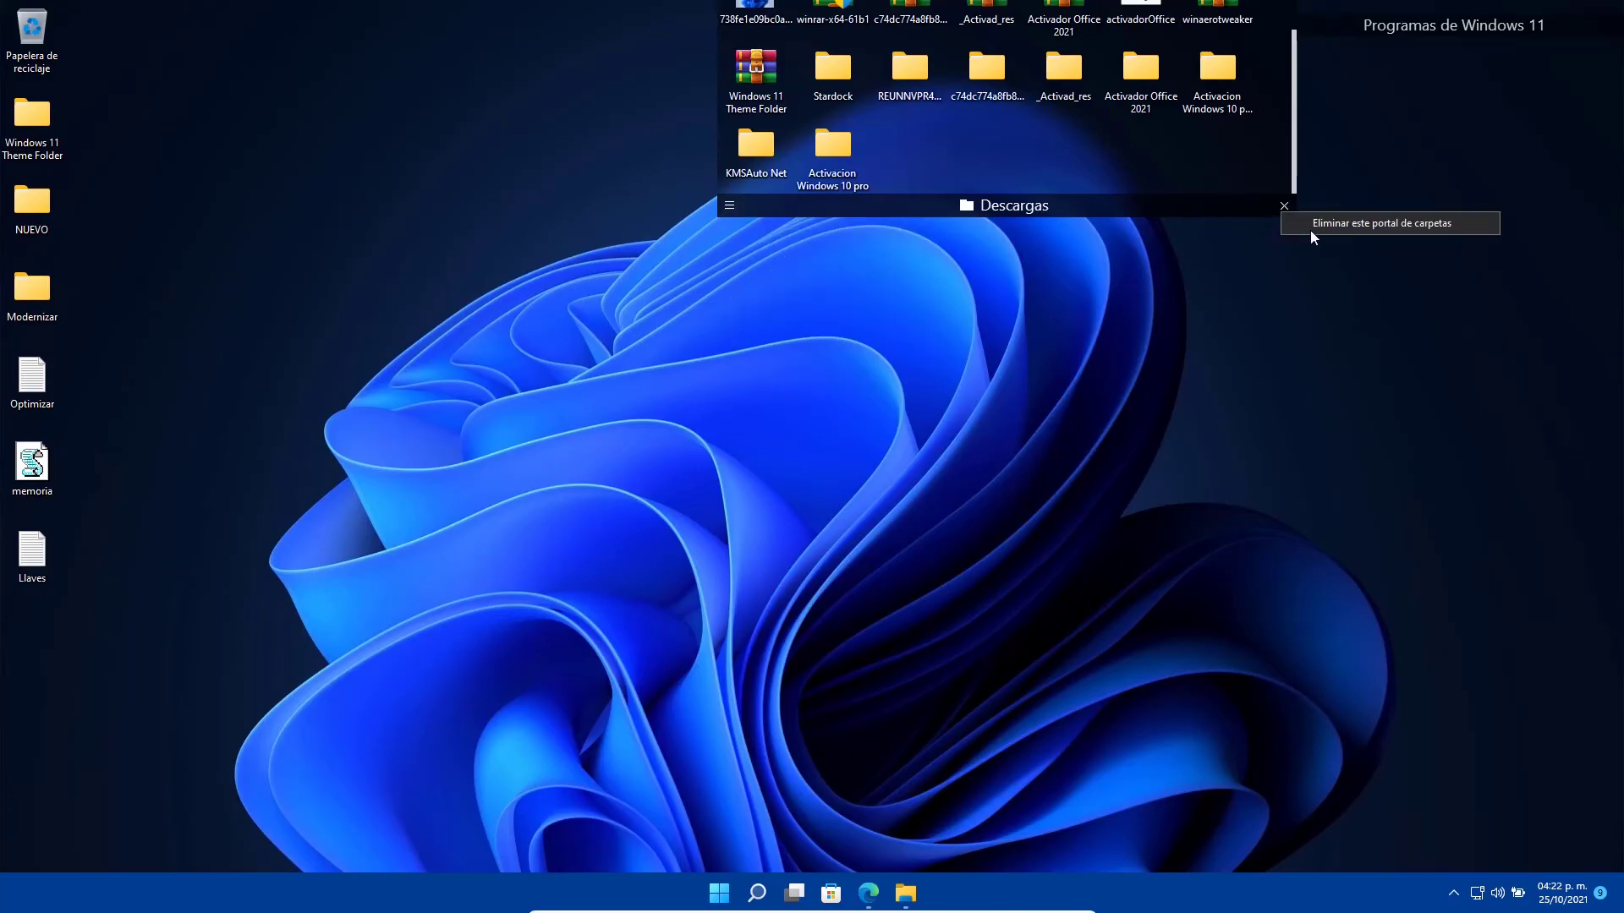
# - Move the "Programas de Windows 11" fence along the desktop's upper edge towards the desktop icons and delete it without deleting its files
pyautogui.moveTo(1329, 24)
pyautogui.moveTo(1300, 34); pyautogui.dragTo(398, 33)
pyautogui.click(565, 116)
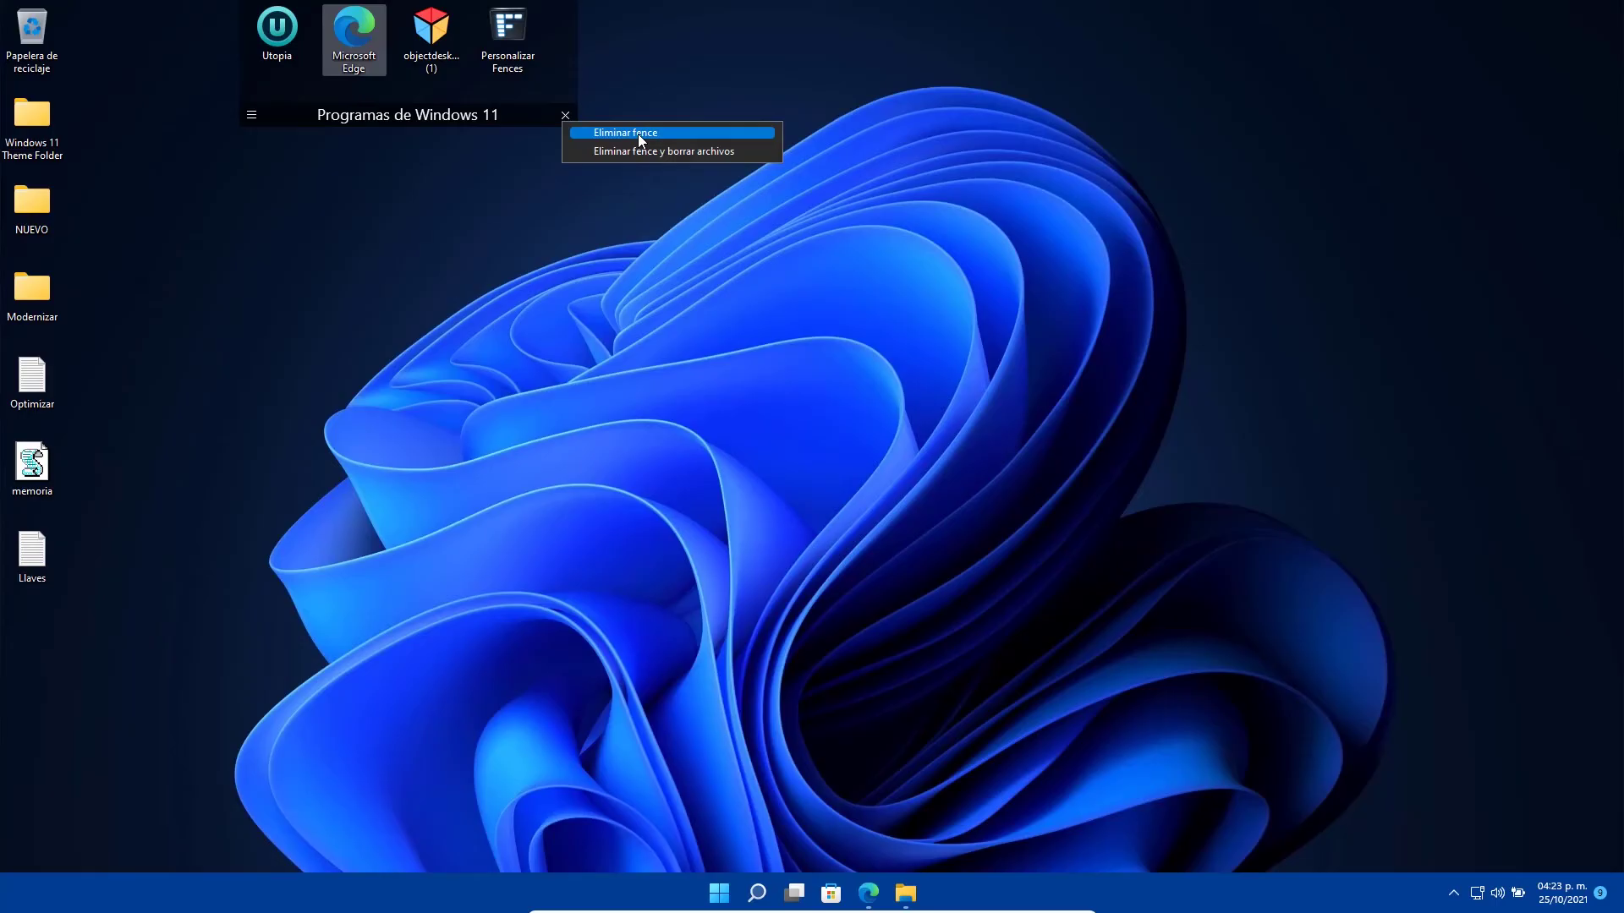
pyautogui.click(640, 133)
# - Arrange the Utopia, Microsoft Edge, objectdesktop and Personalizar Fences icons in a second column beside the desktop's folders
pyautogui.moveTo(526, 139); pyautogui.dragTo(218, 25)
pyautogui.click(189, 198)
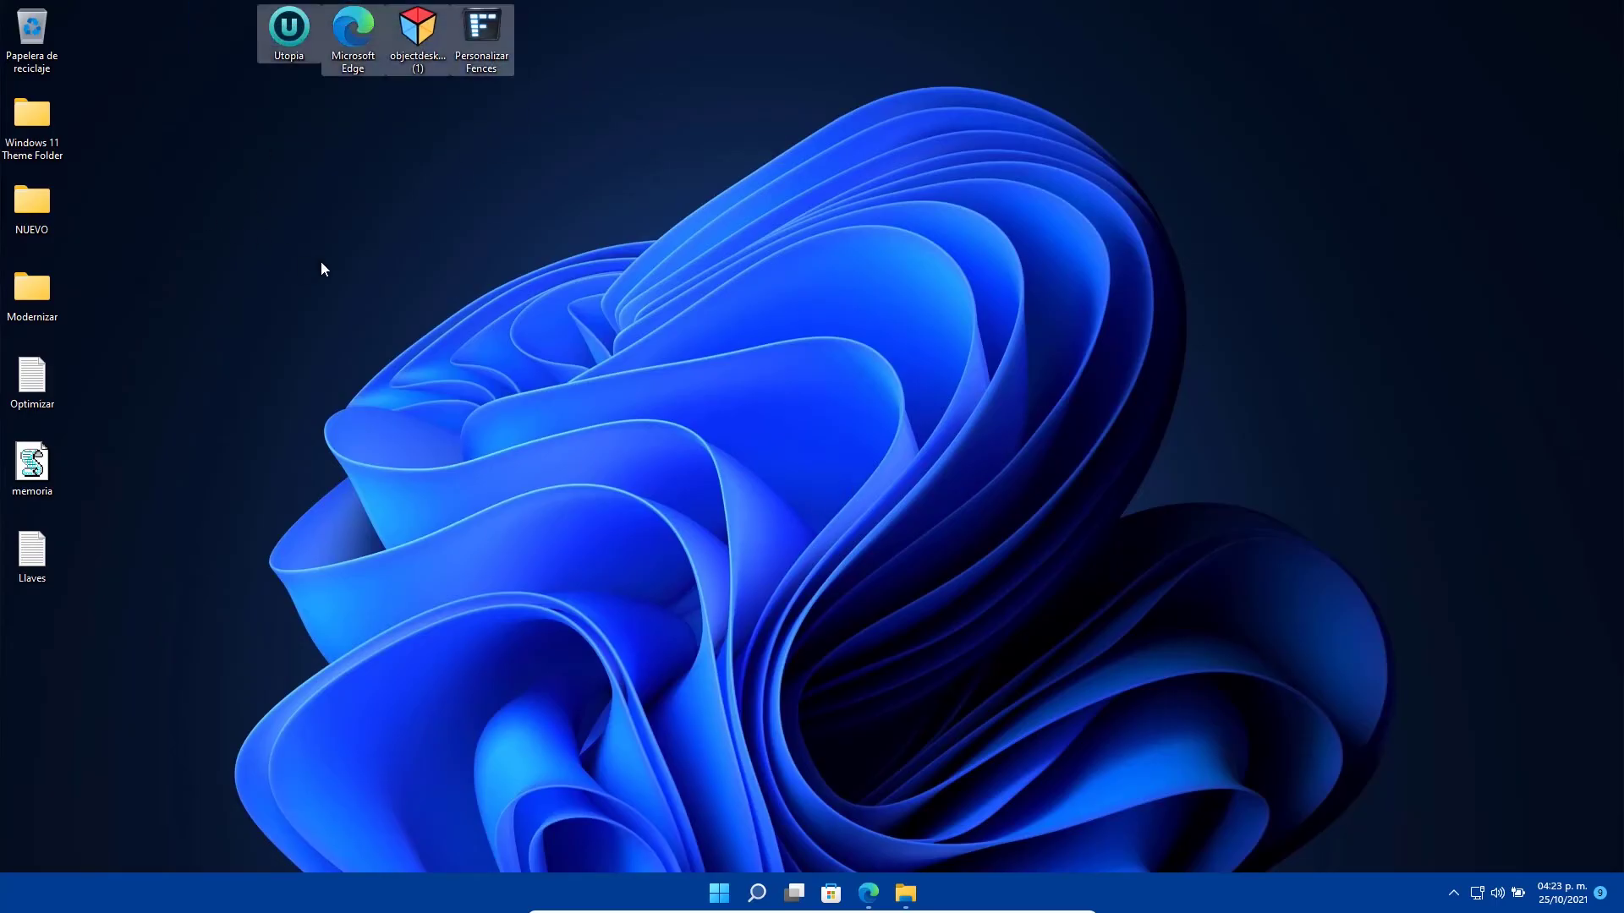
pyautogui.moveTo(97, 99); pyautogui.dragTo(97, 102)
pyautogui.moveTo(351, 68); pyautogui.dragTo(174, 314)
pyautogui.moveTo(481, 34); pyautogui.dragTo(112, 388)
# - Draw a large fence in the desktop's empty area and title it "Carpetas"
pyautogui.rightClick(1207, 158)
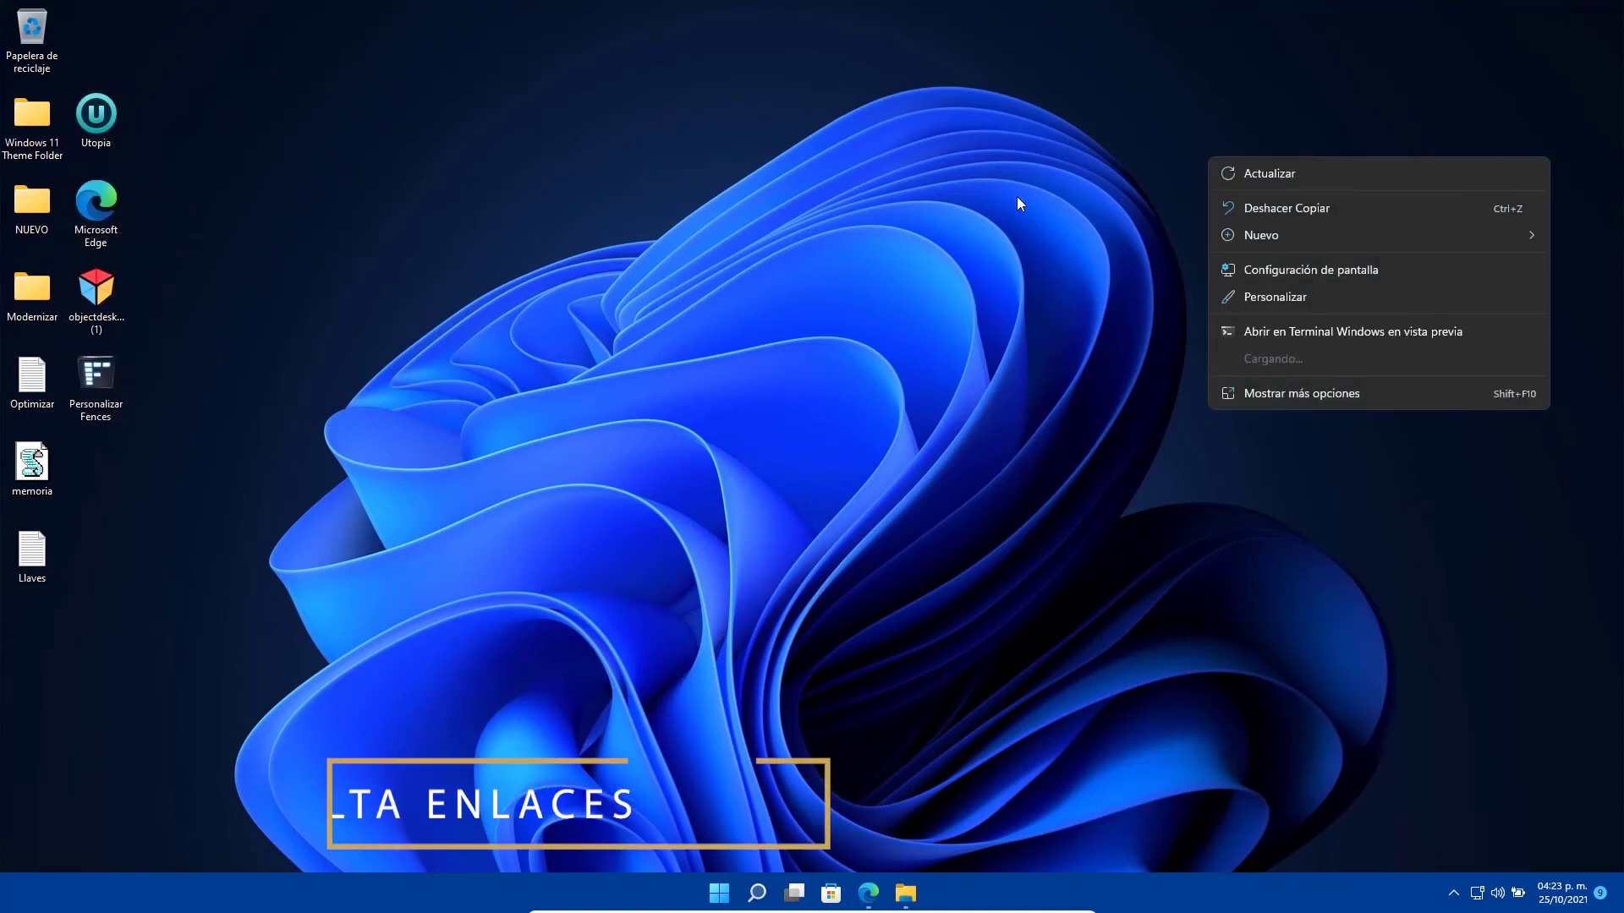
pyautogui.moveTo(1003, 121); pyautogui.dragTo(1383, 434)
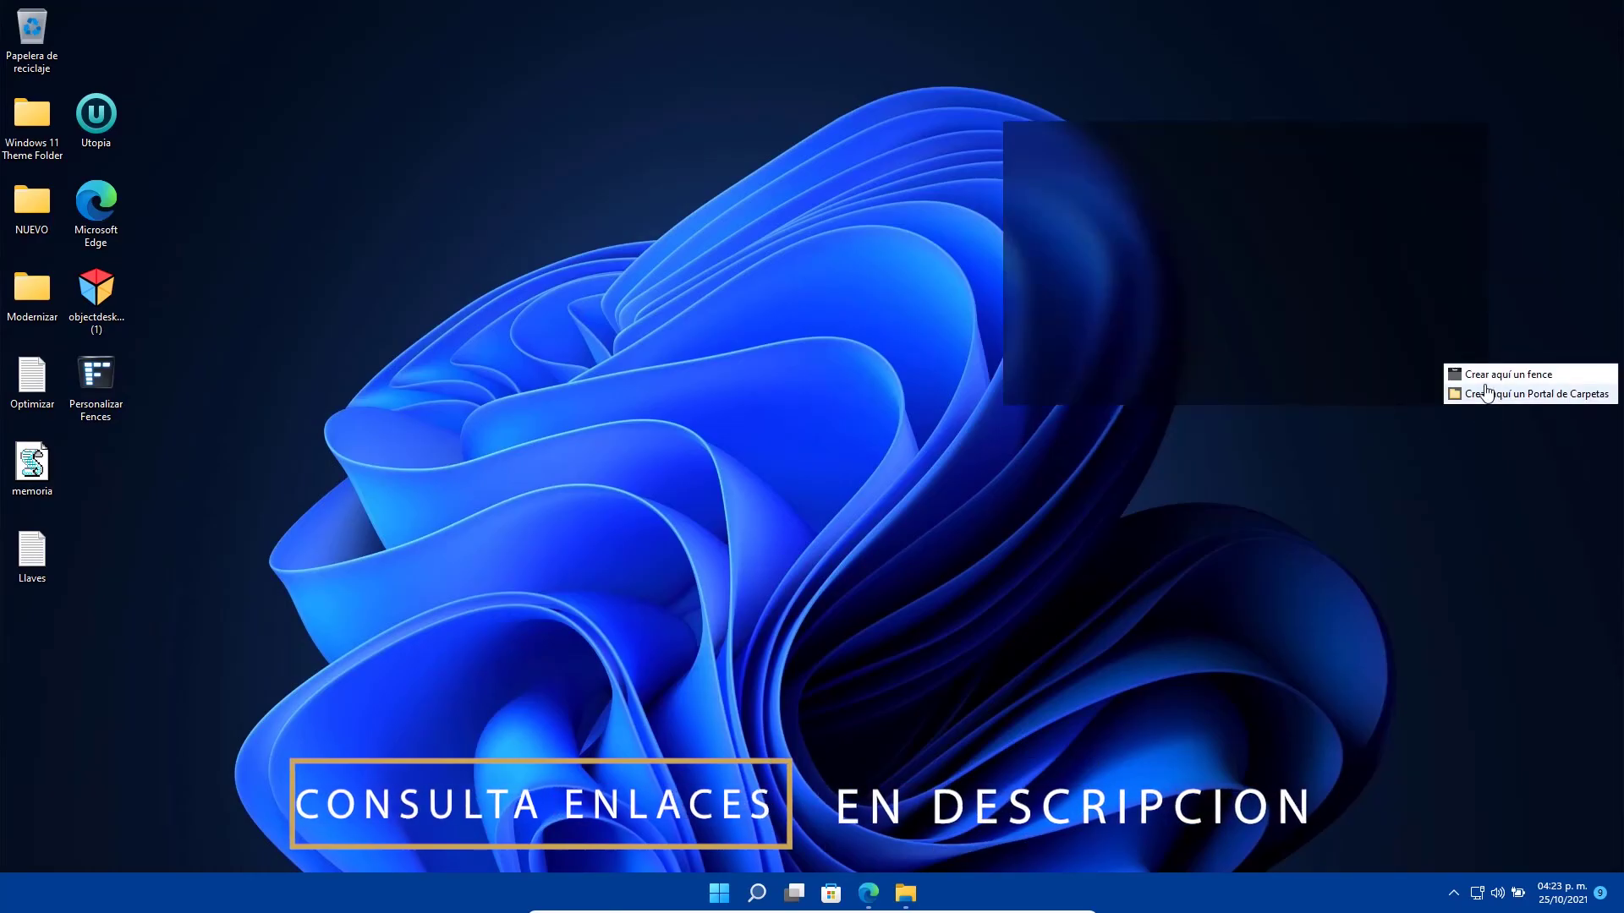
pyautogui.click(1492, 375)
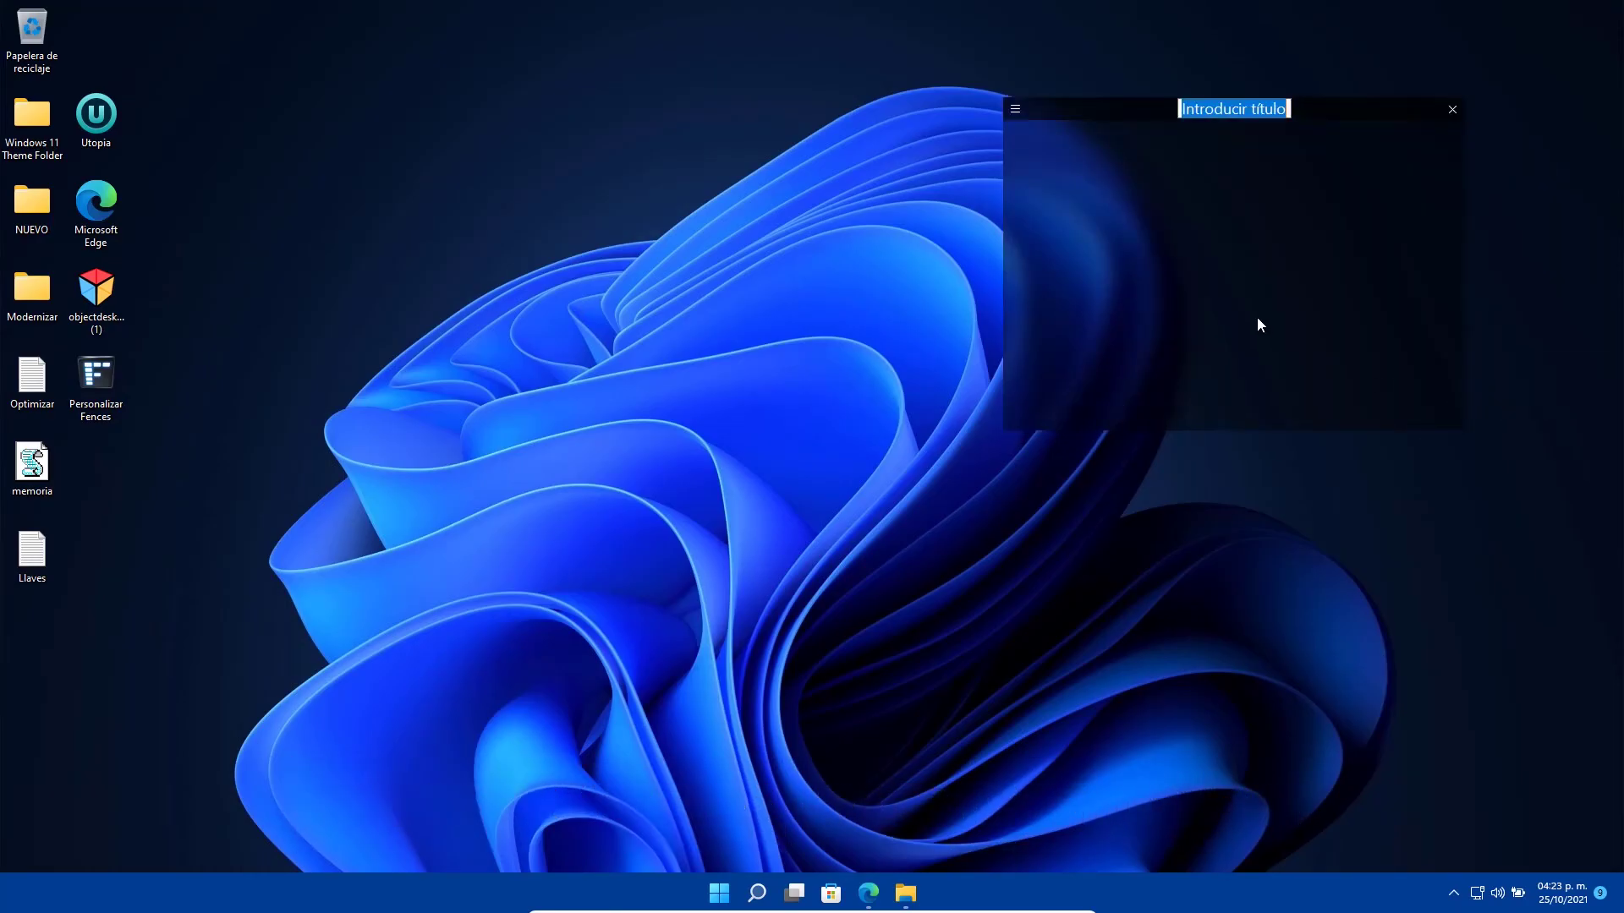
pyautogui.write('Ca')
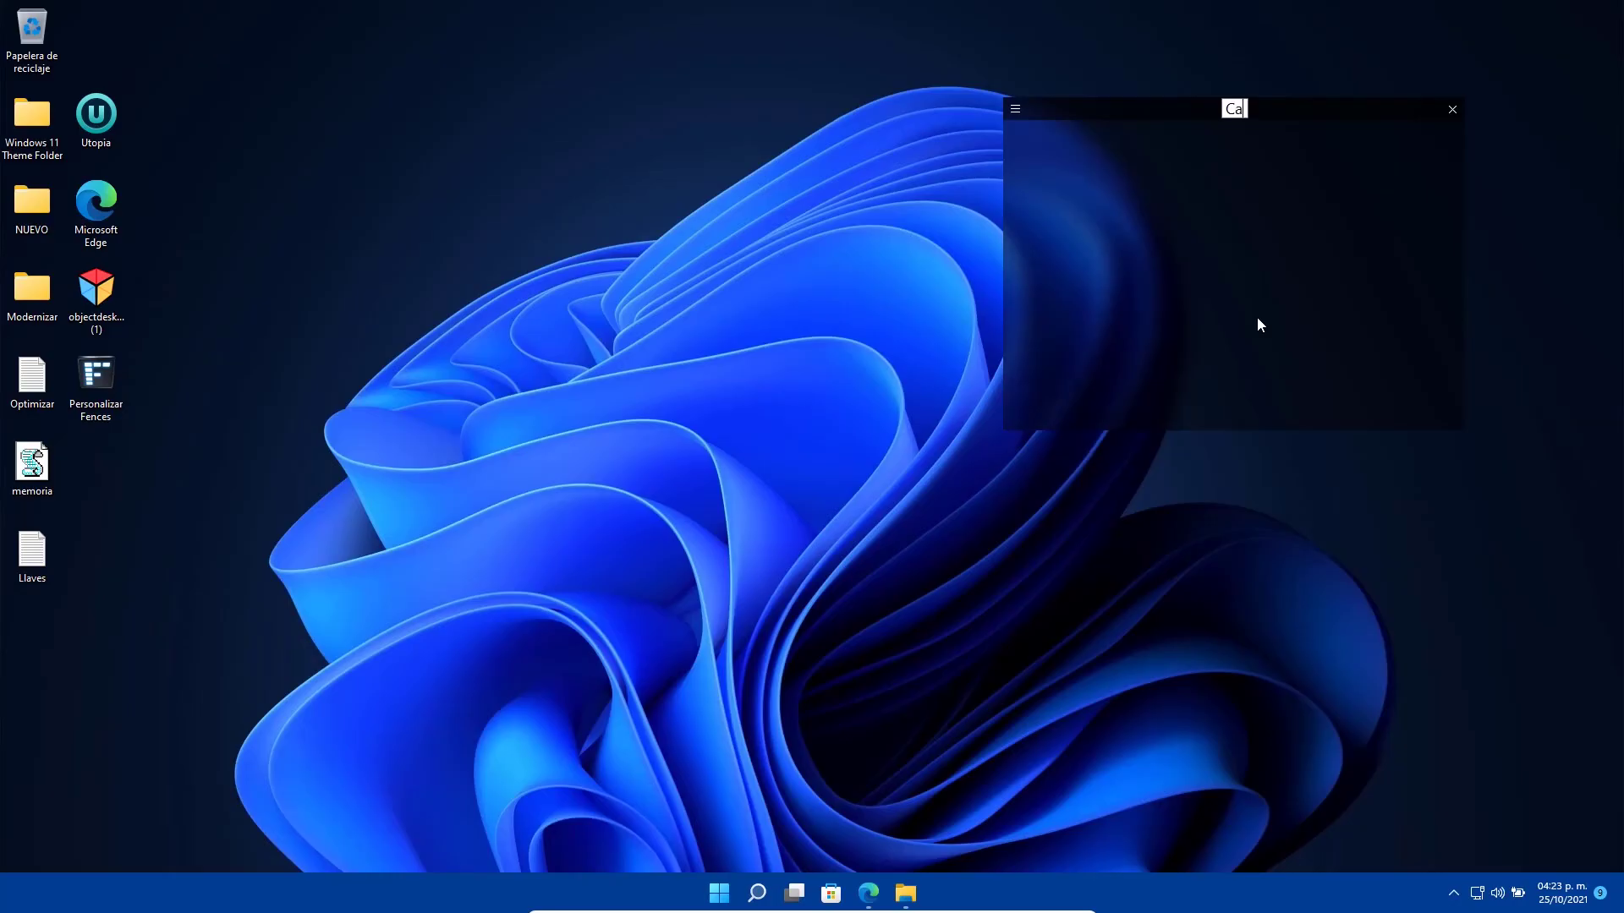
pyautogui.write('rpetas')
pyautogui.press('Return')
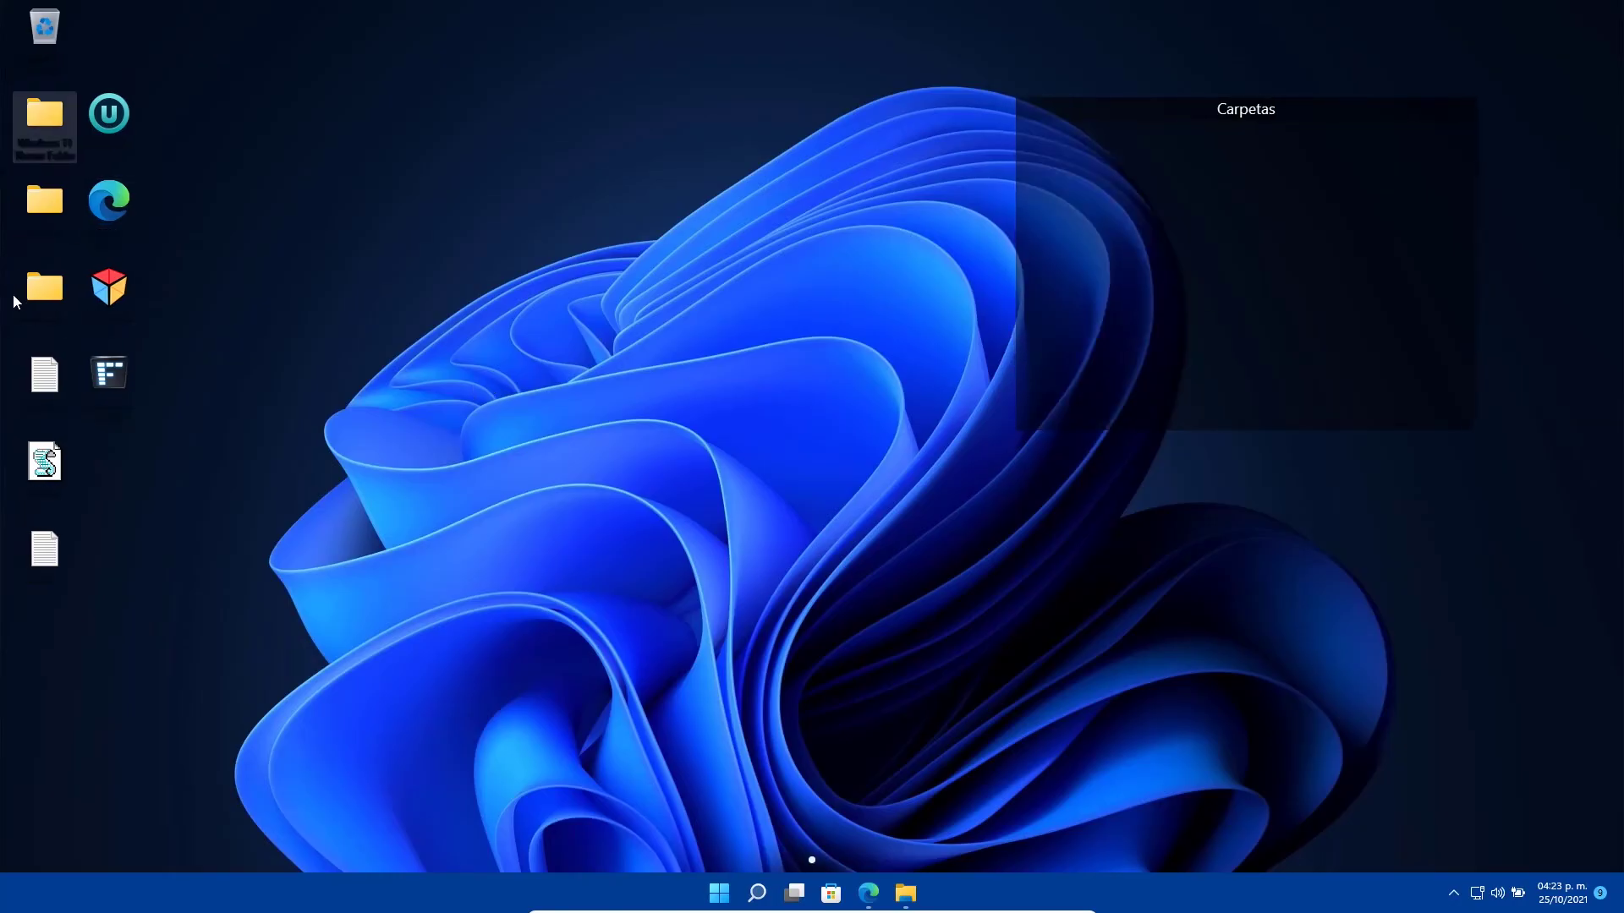
# - Move the three desktop folders and the Utopia, Microsoft Edge and objectdesktop icons into the Carpetas fence
pyautogui.moveTo(4, 317); pyautogui.dragTo(423, 330)
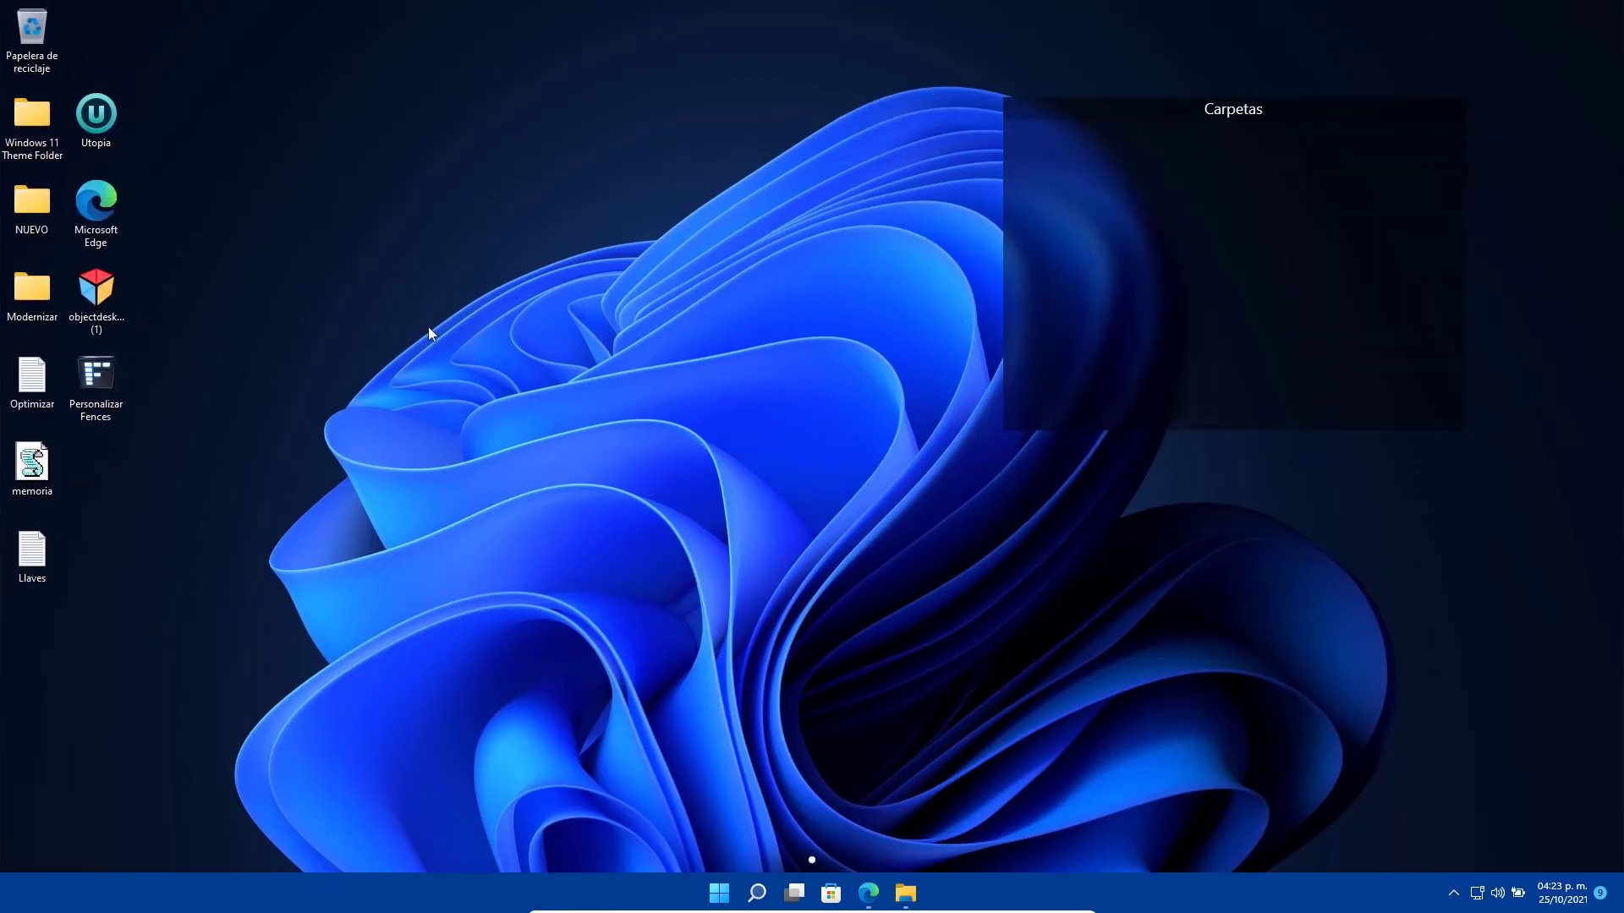
pyautogui.moveTo(142, 273); pyautogui.dragTo(1180, 229)
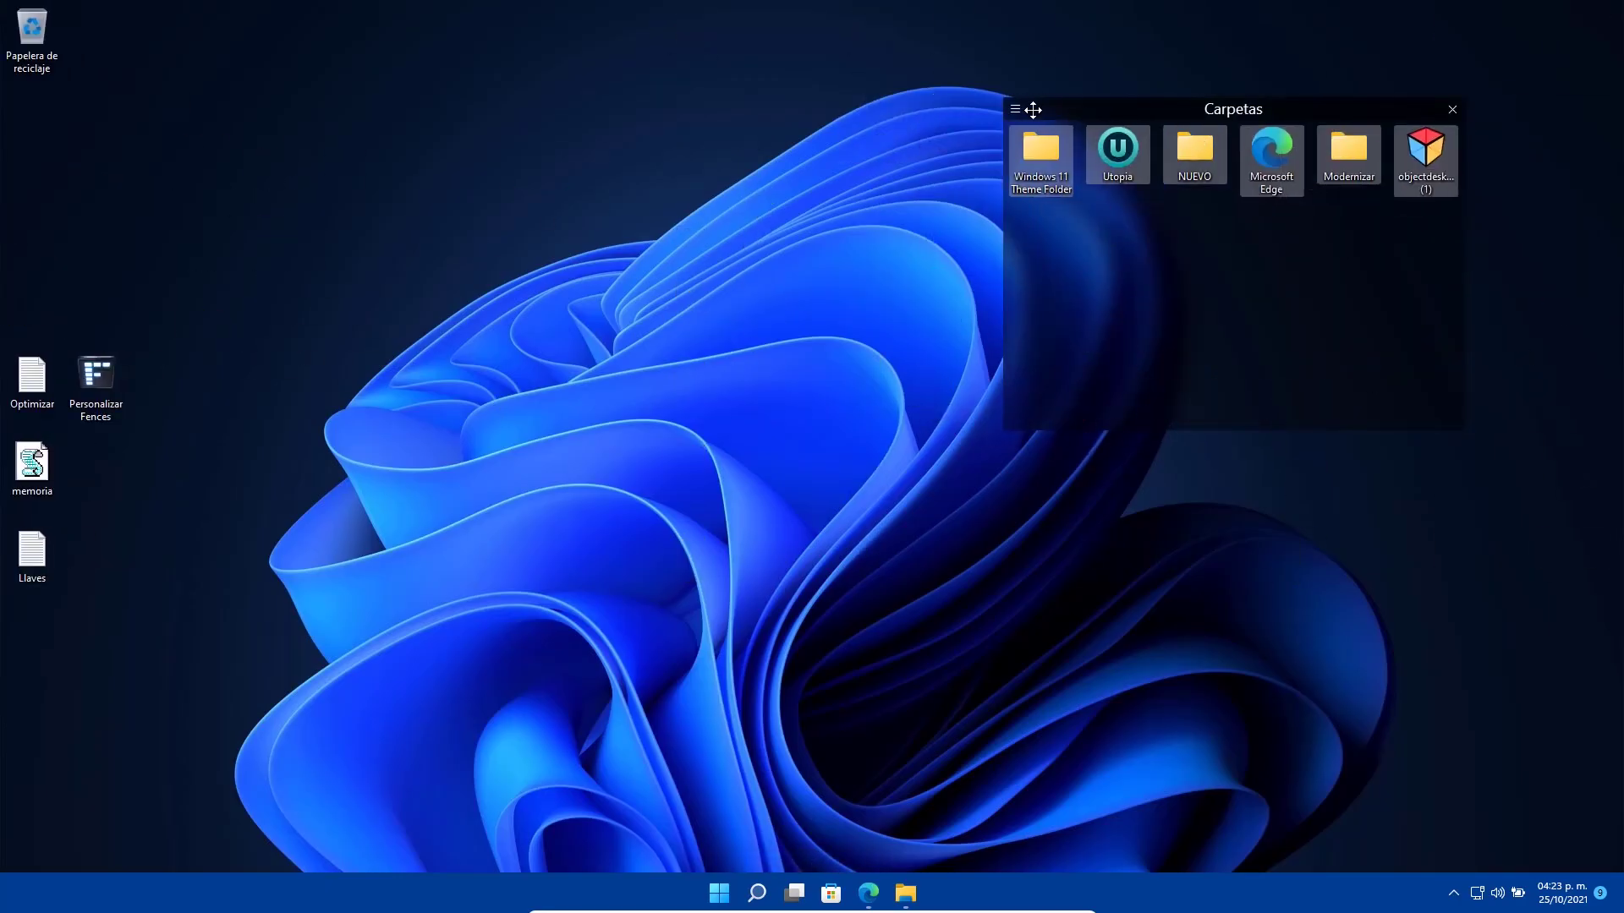
# - Move the Carpetas fence to the desktop's upper right corner and place the Personalizar Fences icon directly above Optimizar
pyautogui.moveTo(1098, 102); pyautogui.dragTo(1226, 25)
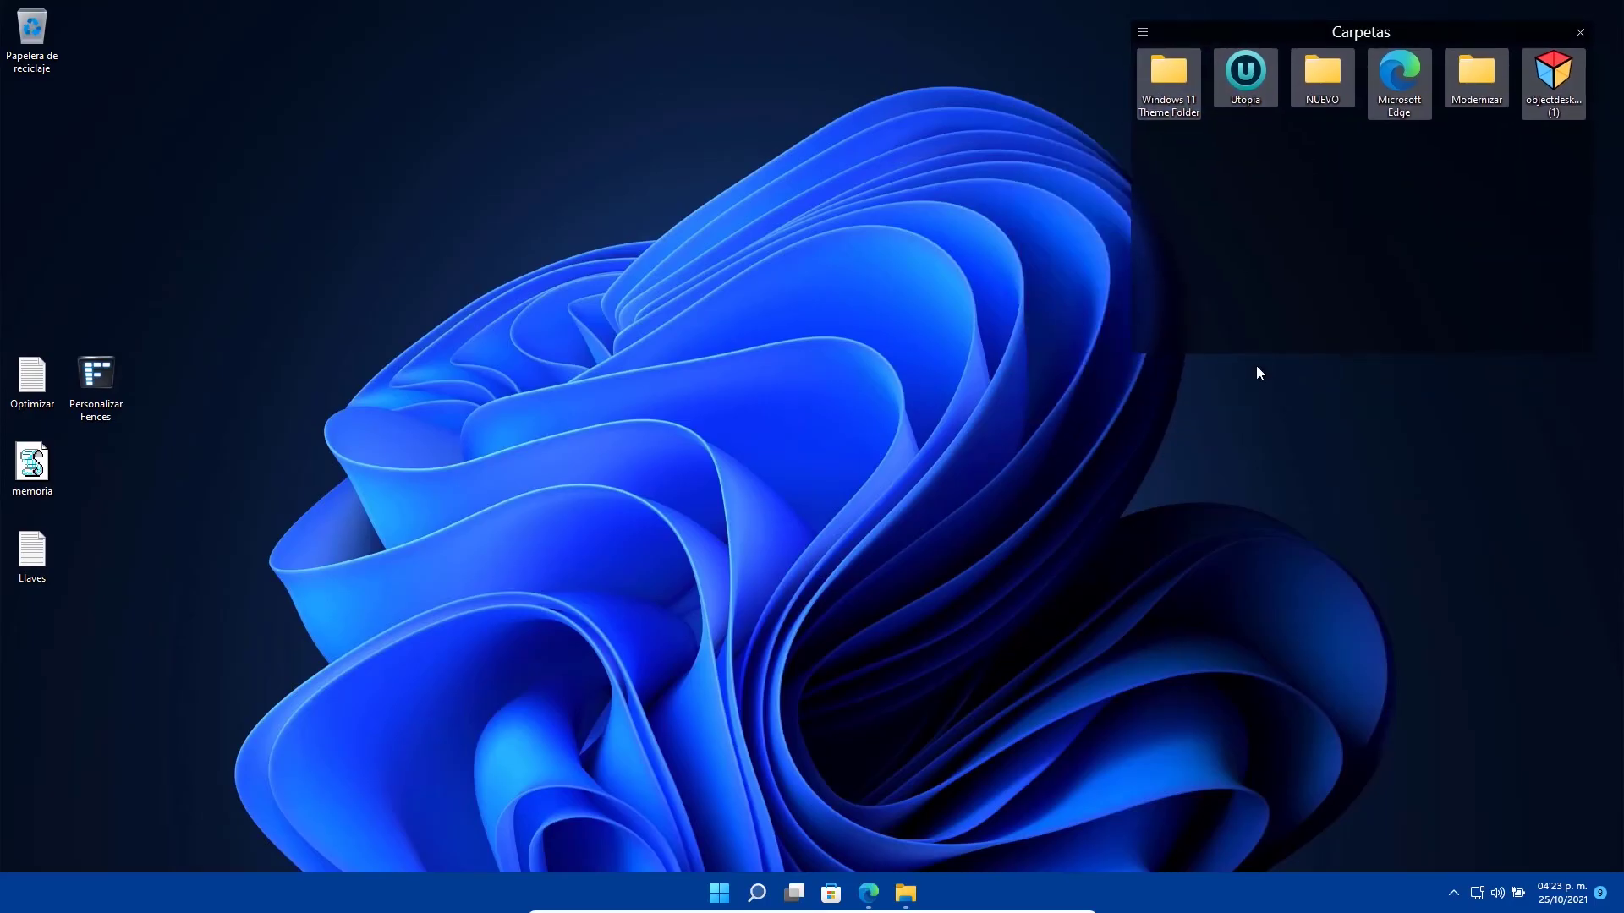
pyautogui.moveTo(115, 382); pyautogui.dragTo(59, 294)
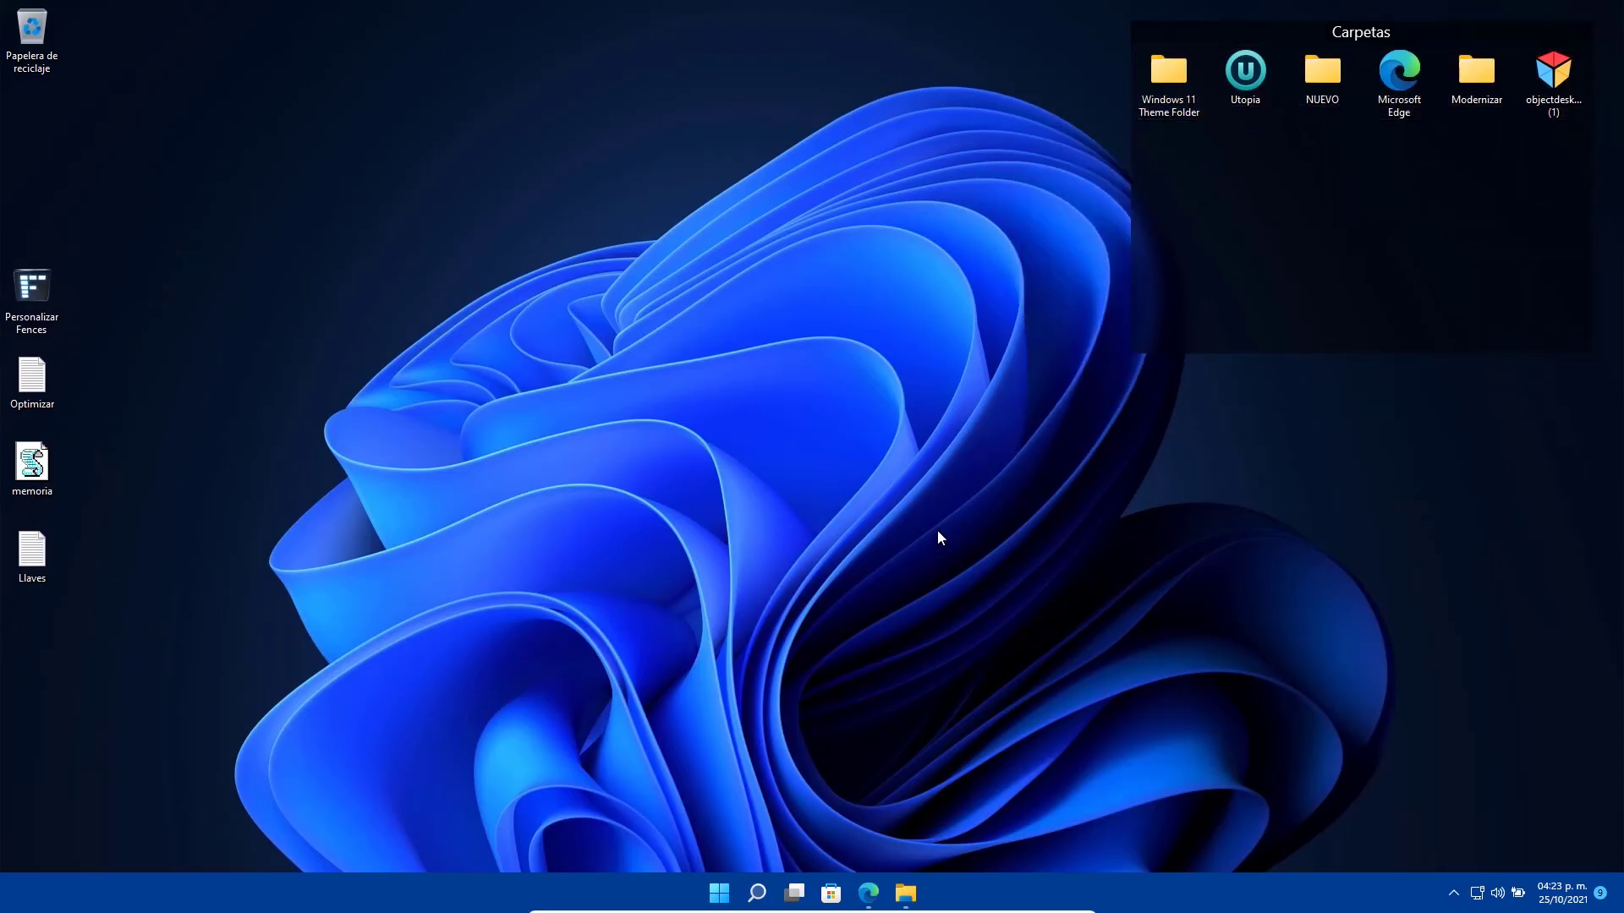
# - Switch to Microsoft Edge and open the DeskScapes product page on the Stardock website
pyautogui.click(877, 895)
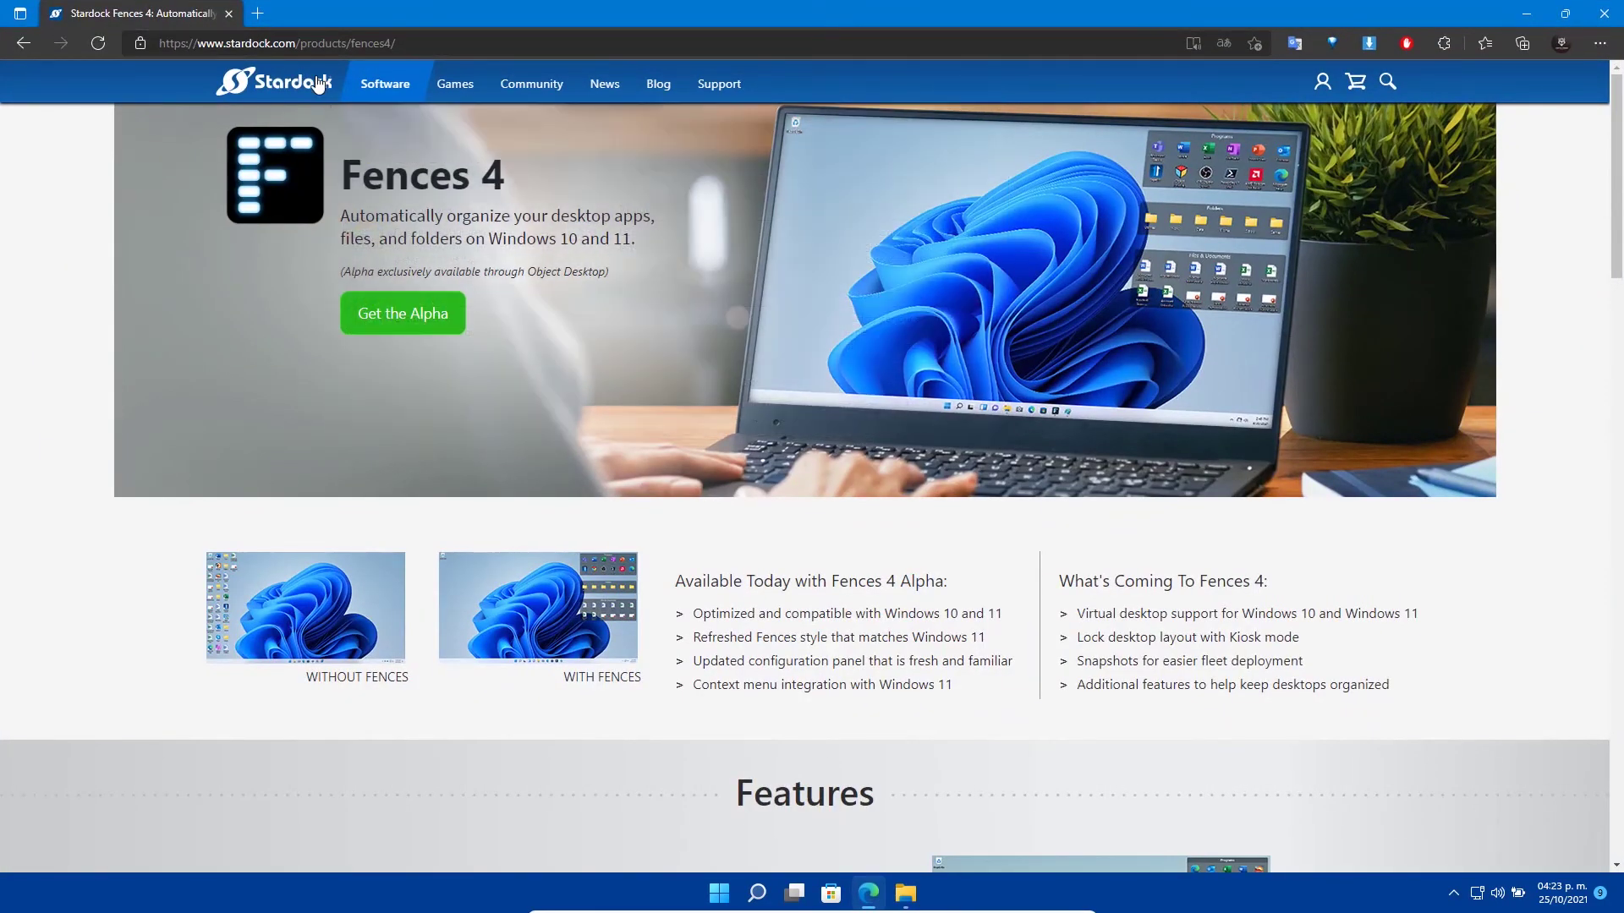
pyautogui.moveTo(455, 84)
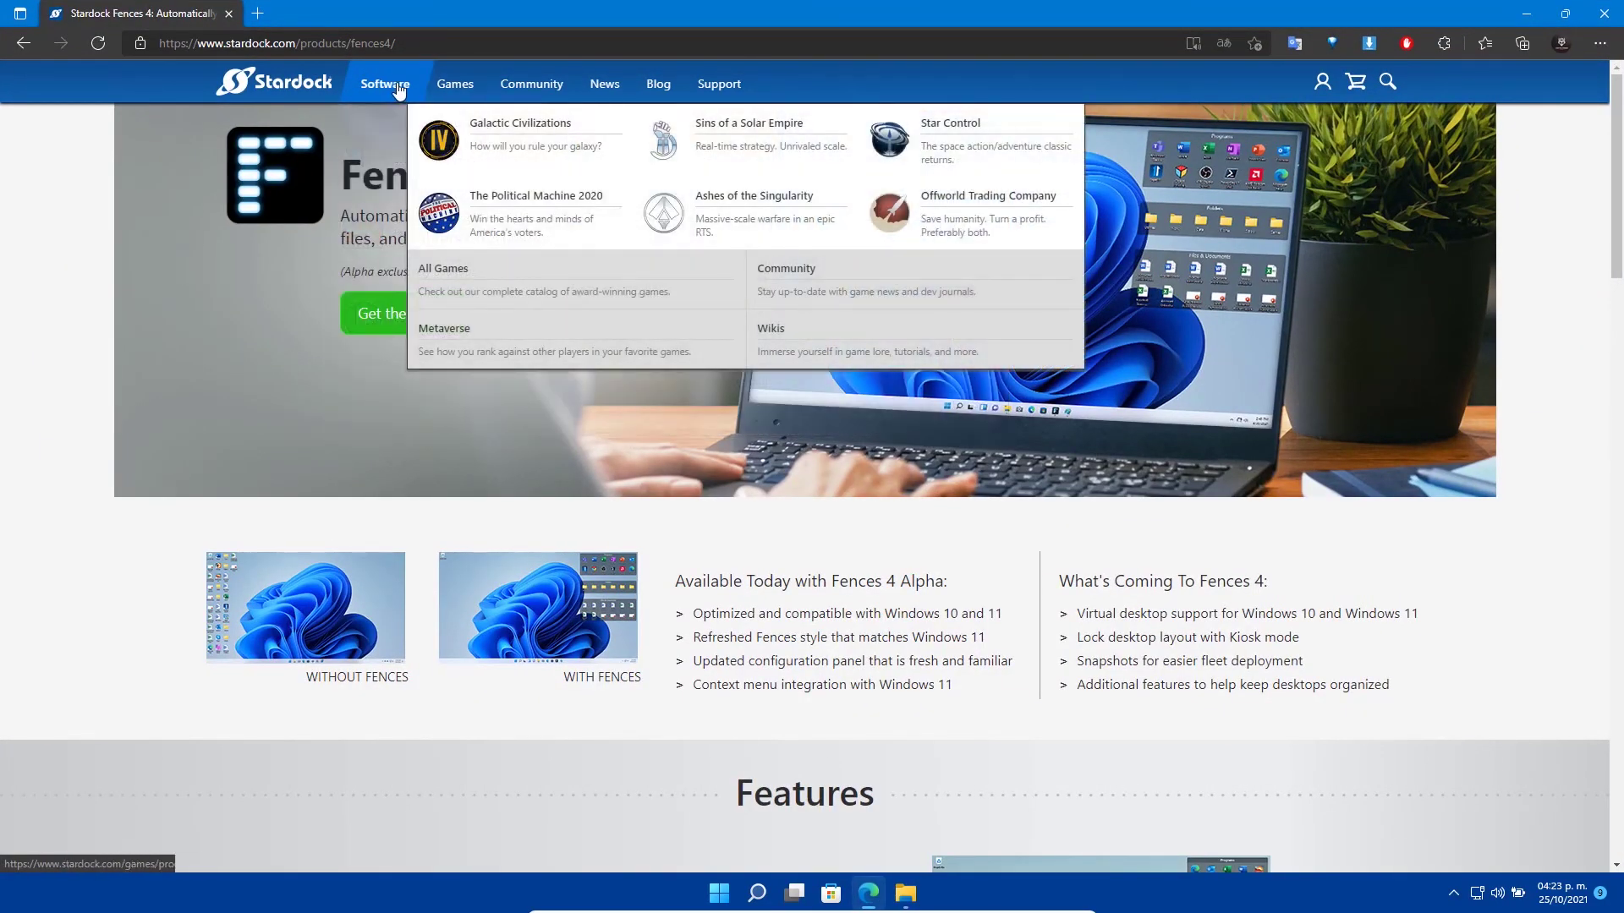
pyautogui.moveTo(385, 83)
pyautogui.click(418, 217)
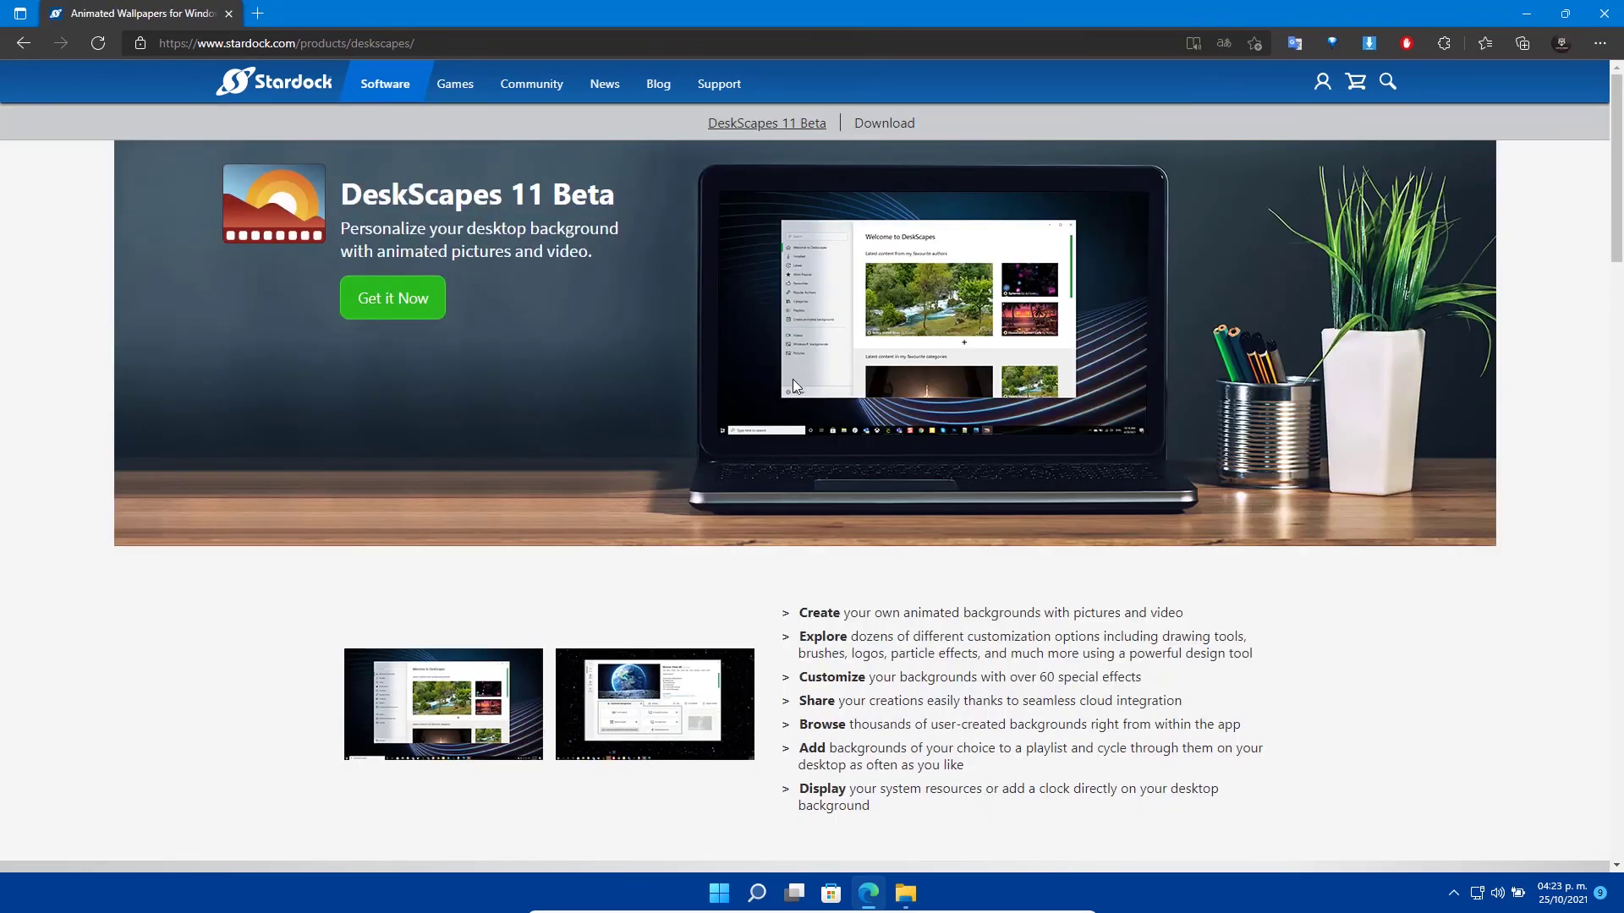
# - Read through the DeskScapes 11 Beta page's features, screenshots and system requirements, and close the browser
pyautogui.scroll(-7, 798, 414)
pyautogui.scroll(-10, 802, 398)
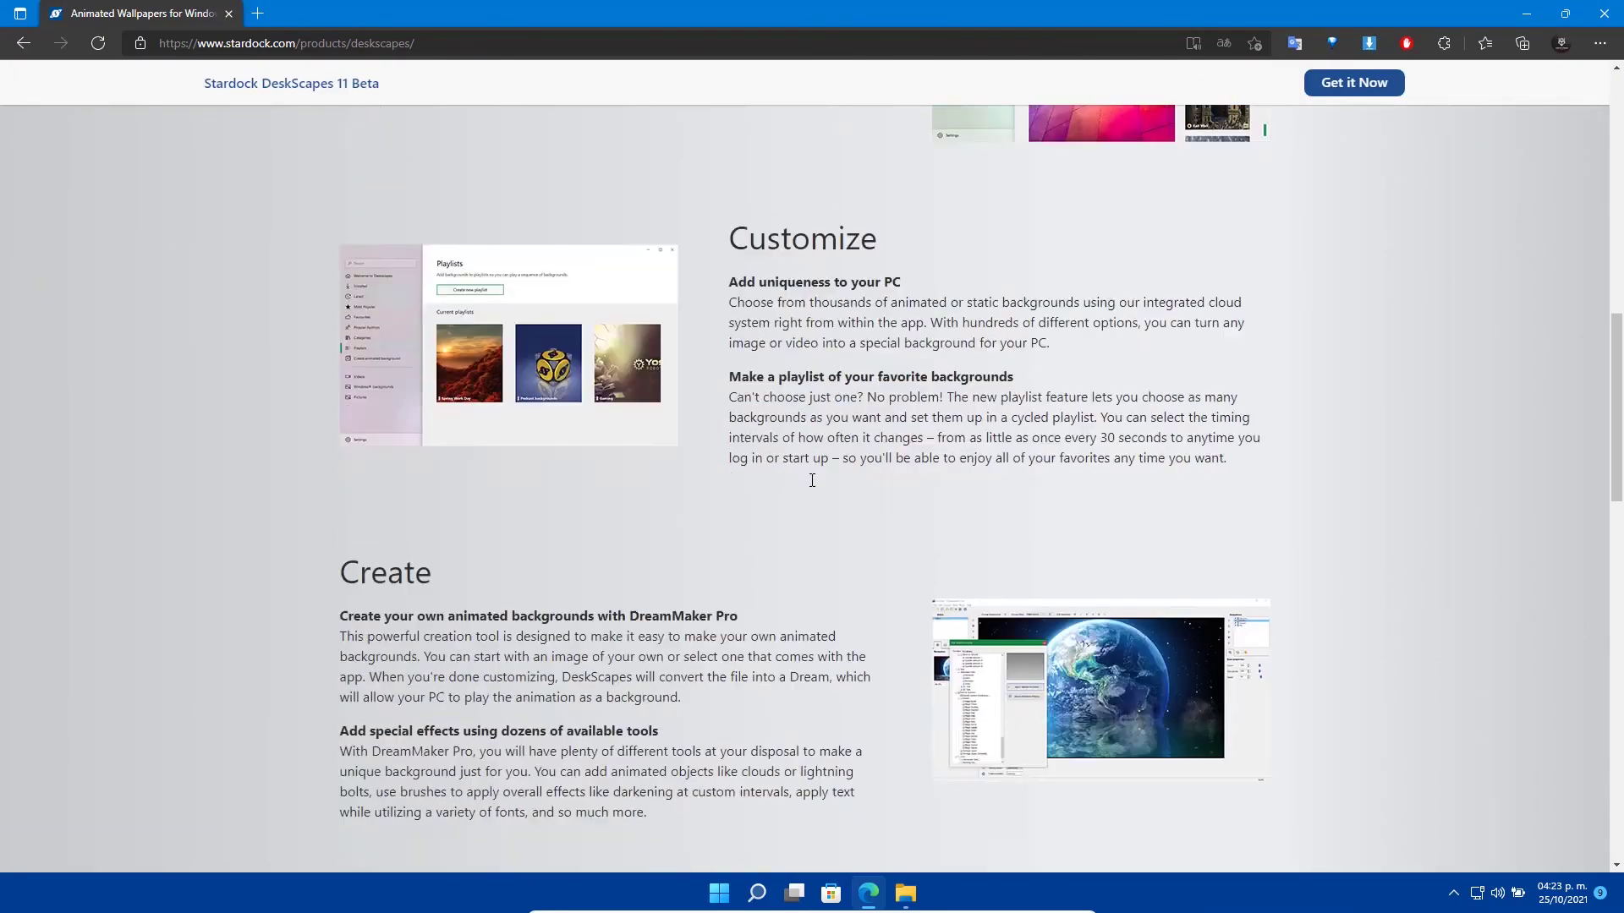
pyautogui.scroll(-8, 830, 476)
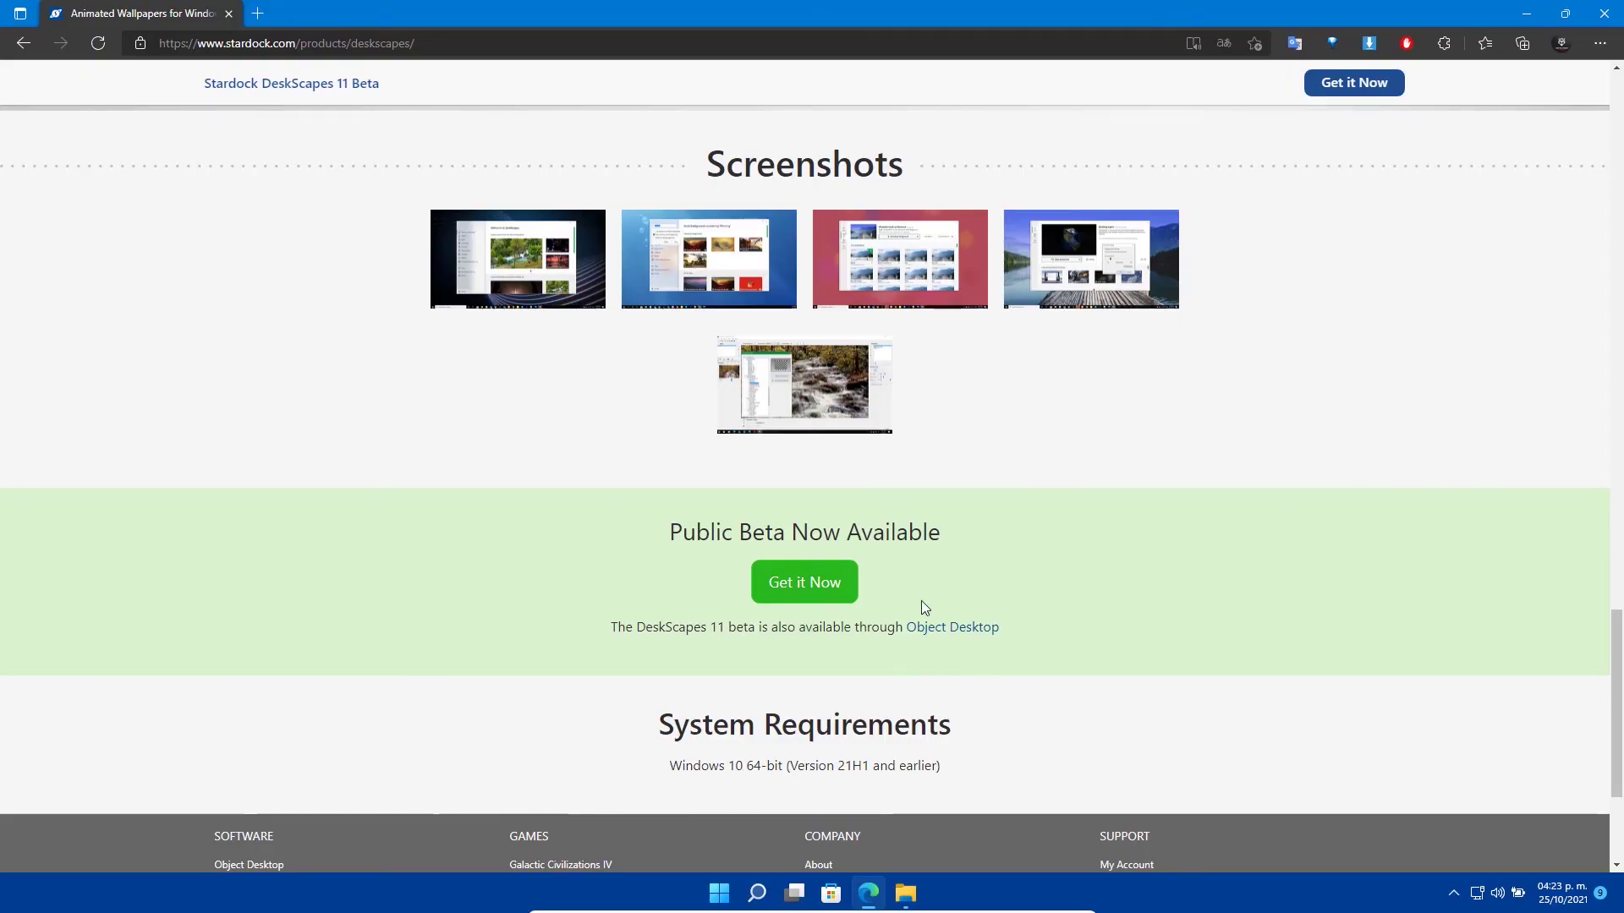
pyautogui.scroll(4, 952, 611)
pyautogui.scroll(20, 954, 611)
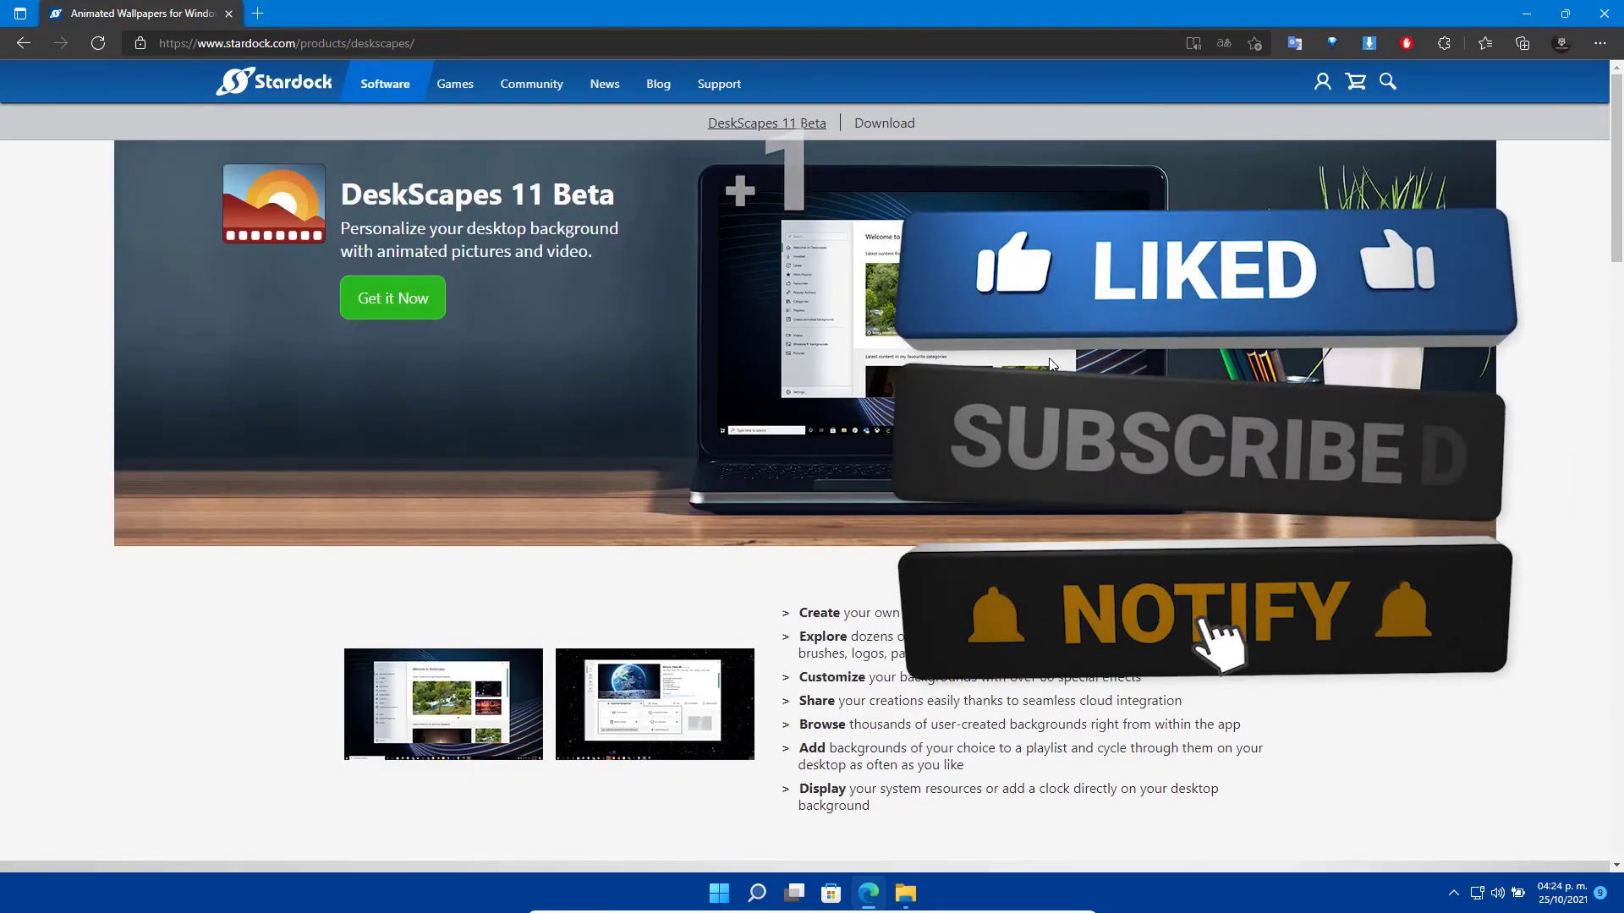
pyautogui.scroll(-4, 1049, 360)
pyautogui.click(1601, 18)
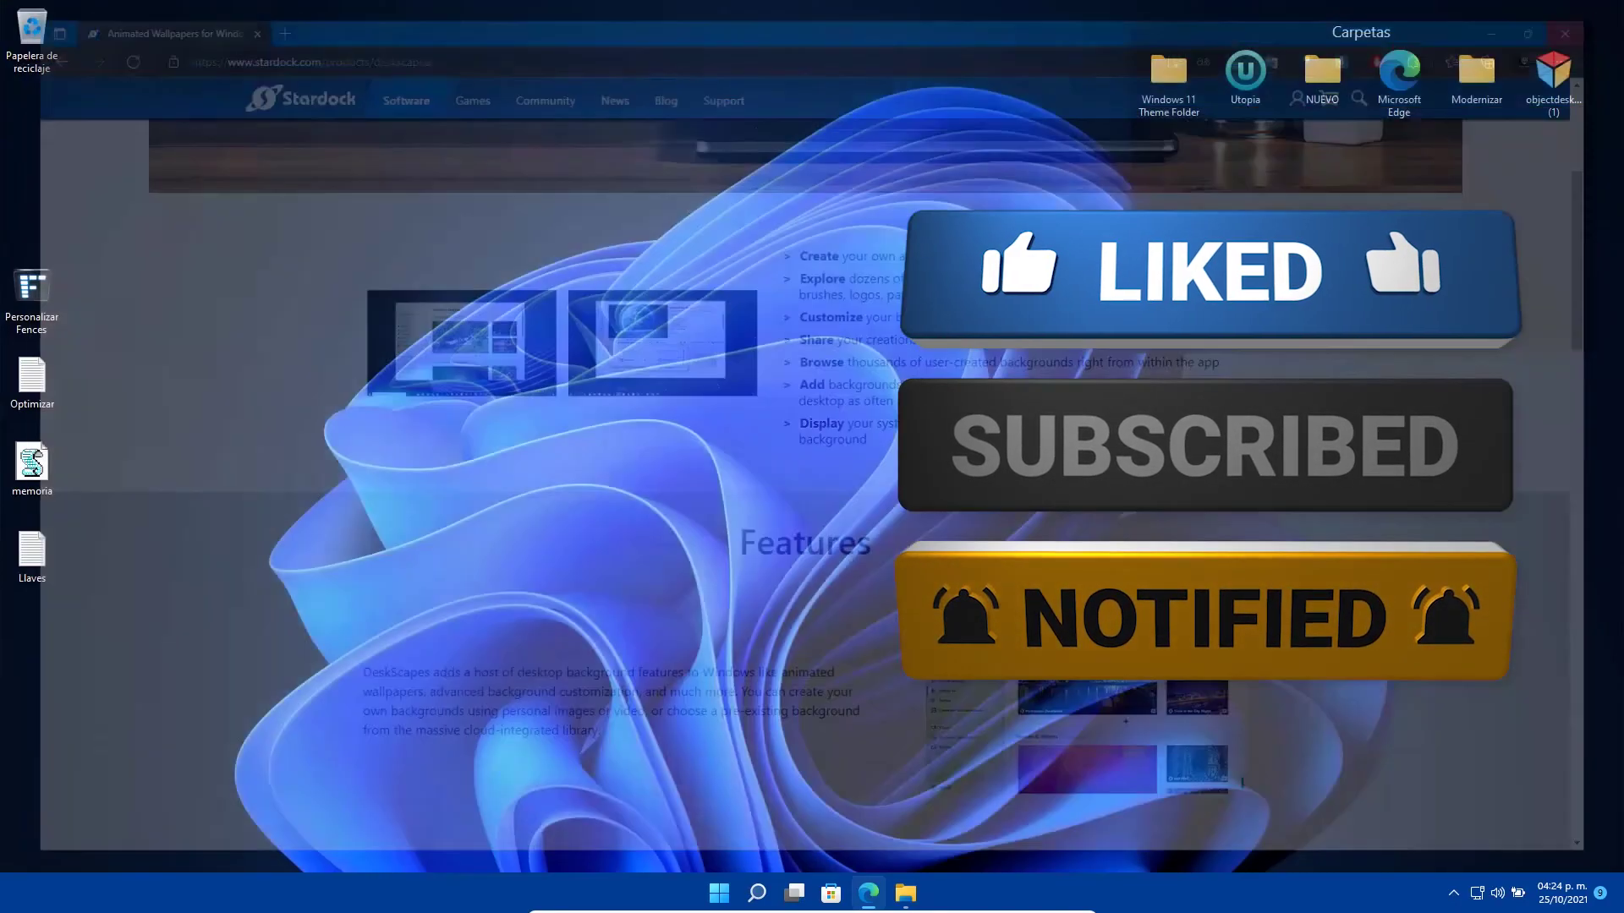